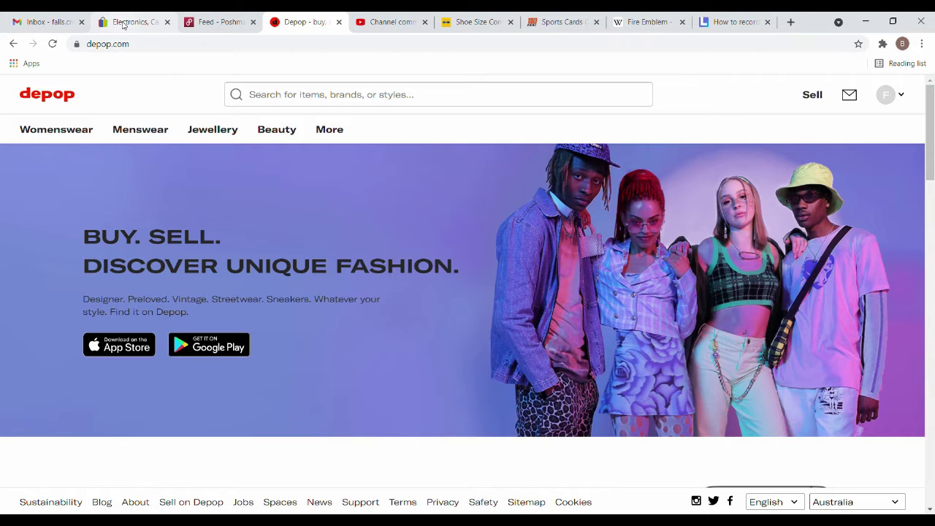
Switch to eBay and open the active listings in Seller Hub.
{"action": "left_click", "coordinate": [124, 24]}
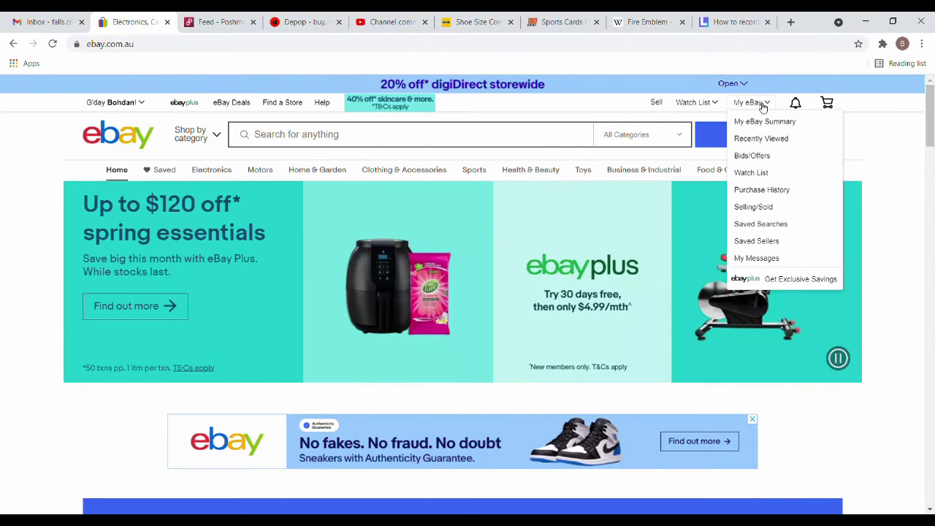
{"action": "left_click", "coordinate": [763, 105]}
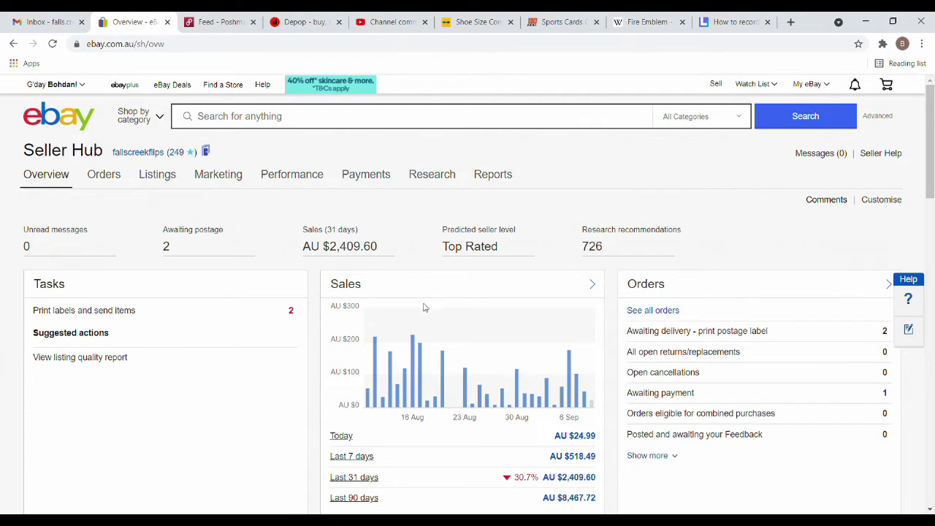
{"action": "left_click", "coordinate": [154, 175]}
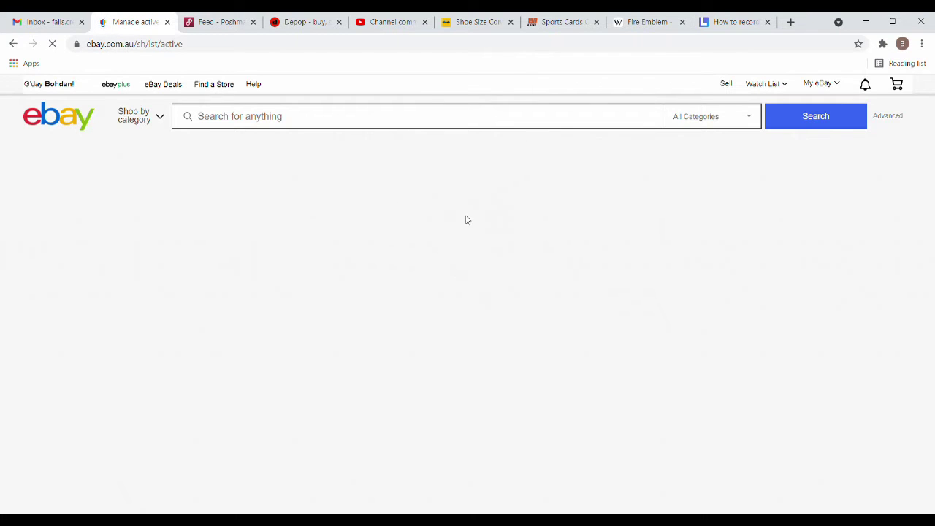
Examine the active eBay listings, including their prices, views, watchers and time left.
{"action": "scroll", "coordinate": [547, 299], "scroll_direction": "down", "scroll_amount": 2}
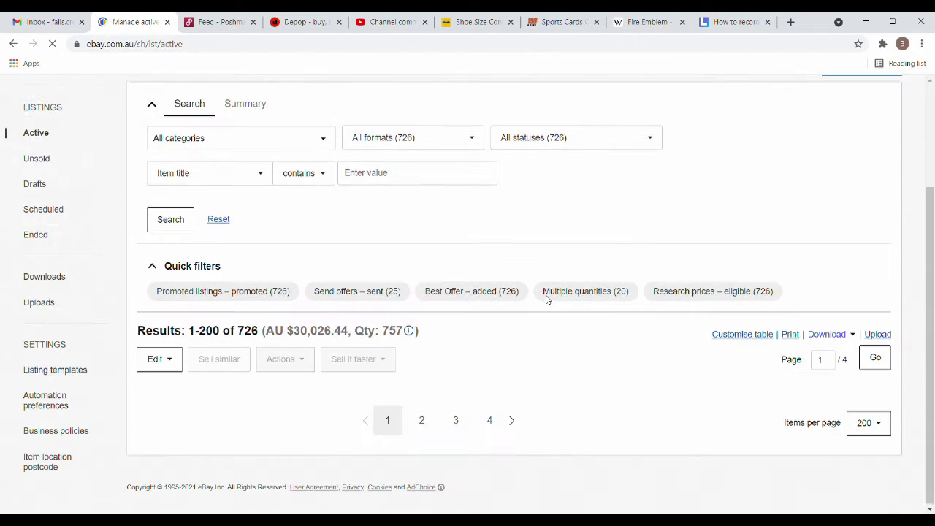
{"action": "scroll", "coordinate": [408, 277], "scroll_direction": "down", "scroll_amount": 5}
{"action": "scroll", "coordinate": [430, 286], "scroll_direction": "up", "scroll_amount": 6}
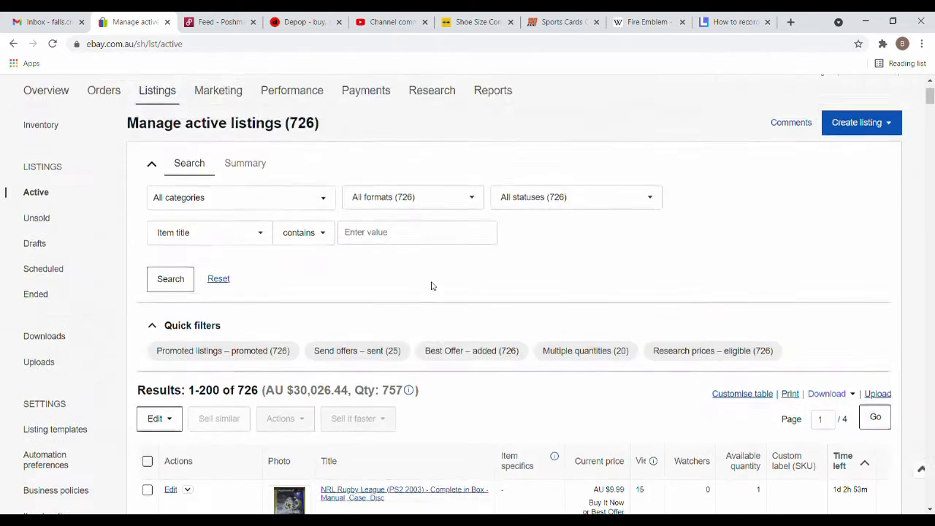
{"action": "scroll", "coordinate": [417, 280], "scroll_direction": "down", "scroll_amount": 2}
{"action": "scroll", "coordinate": [417, 280], "scroll_direction": "up", "scroll_amount": 4}
{"action": "scroll", "coordinate": [307, 303], "scroll_direction": "down", "scroll_amount": 6}
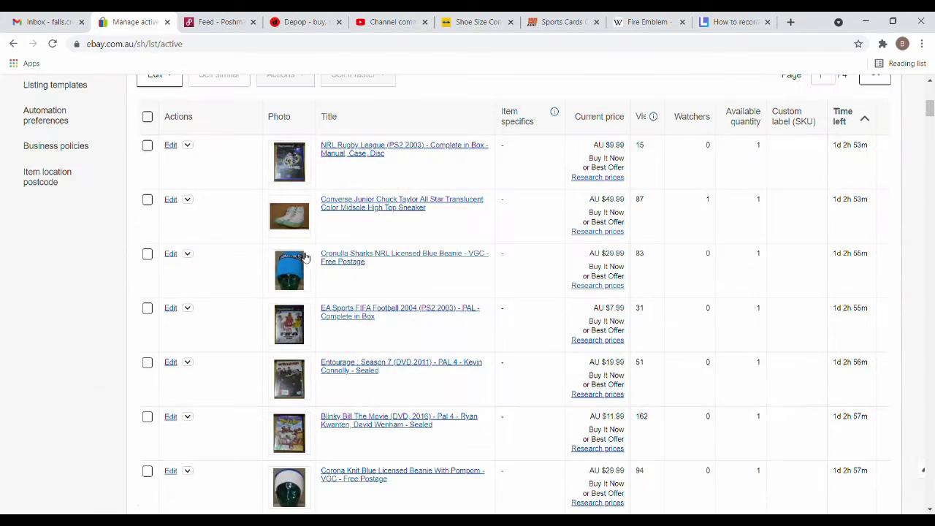
{"action": "scroll", "coordinate": [453, 176], "scroll_direction": "down", "scroll_amount": 5}
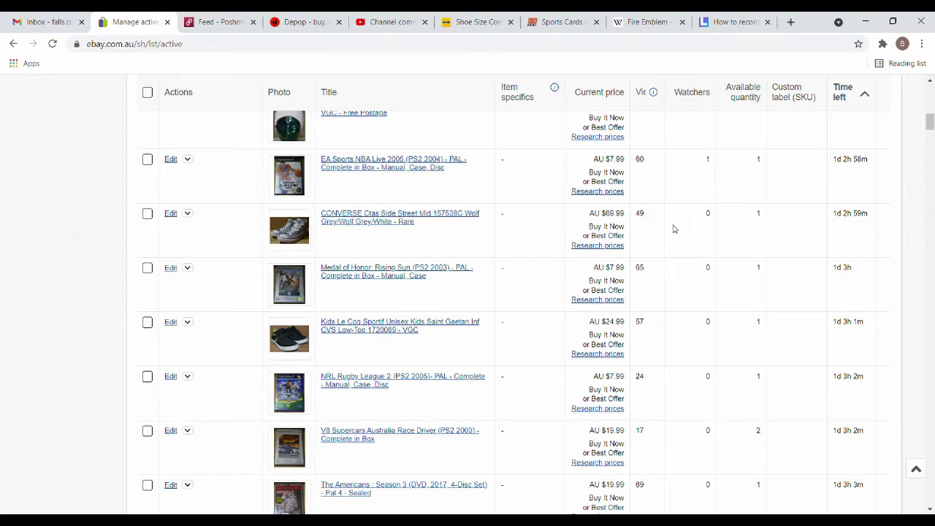
{"action": "scroll", "coordinate": [674, 229], "scroll_direction": "up", "scroll_amount": 7}
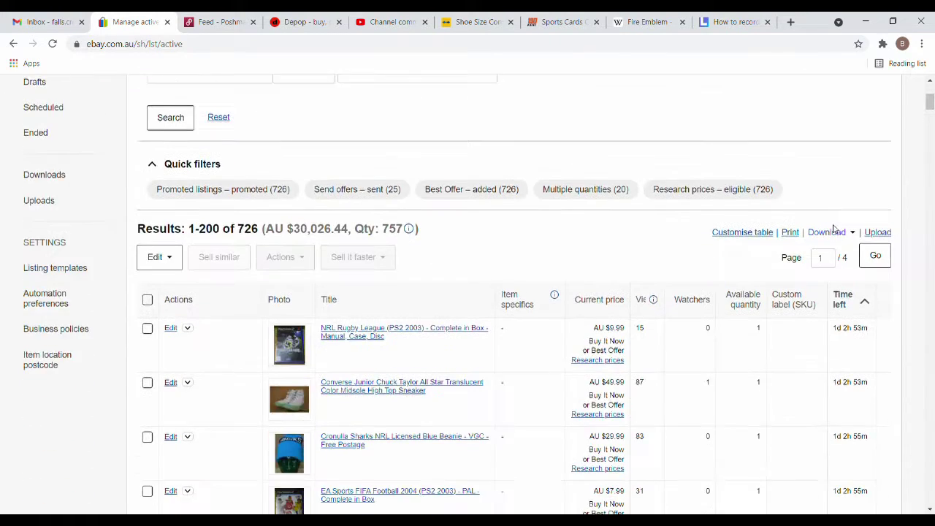
{"action": "scroll", "coordinate": [833, 229], "scroll_direction": "down", "scroll_amount": 2}
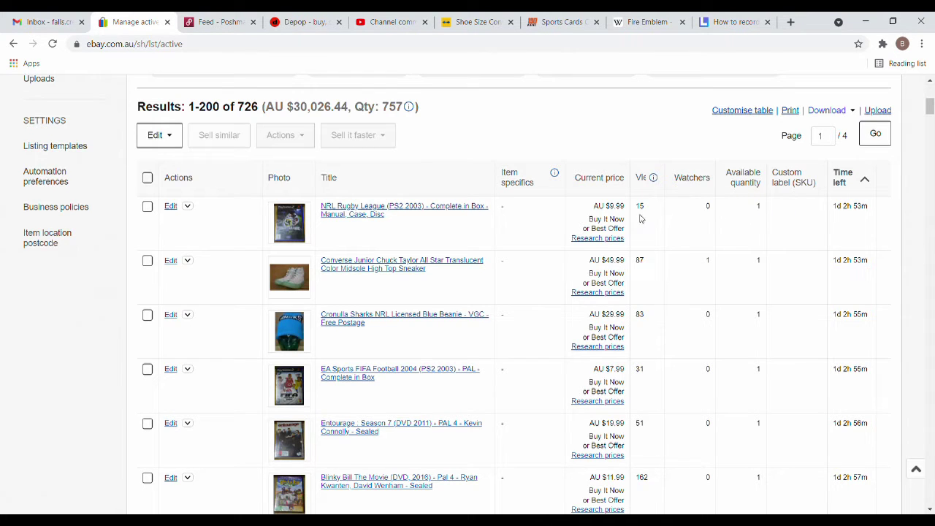
{"action": "scroll", "coordinate": [473, 202], "scroll_direction": "up", "scroll_amount": 2}
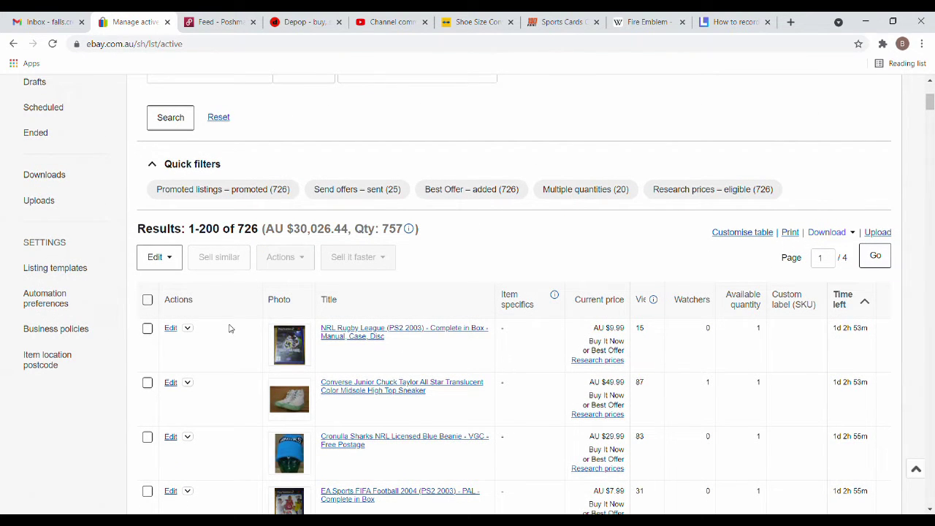
Select the NRL Rugby League, Converse Junior Chuck Taylor and Cronulla Sharks beanie listings and show the bulk actions available for them.
{"action": "left_click", "coordinate": [147, 329]}
{"action": "left_click", "coordinate": [148, 384]}
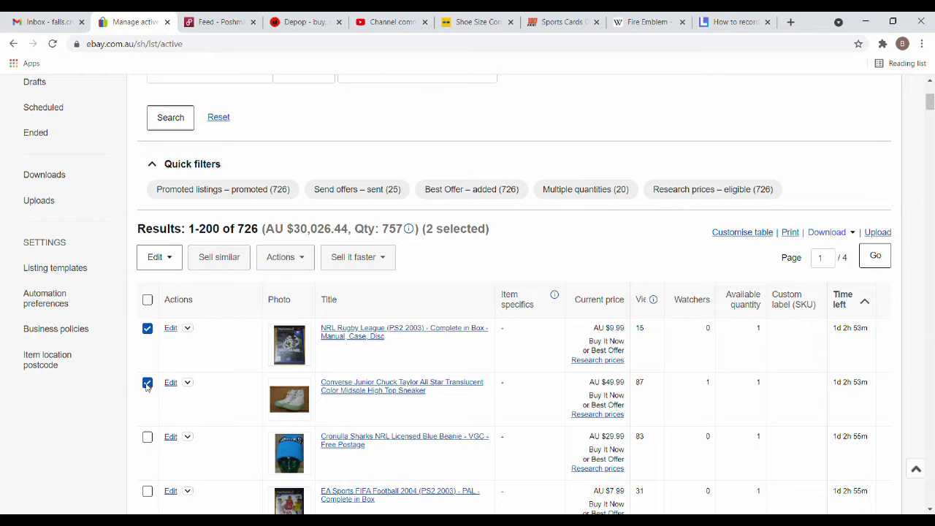
{"action": "left_click", "coordinate": [147, 438]}
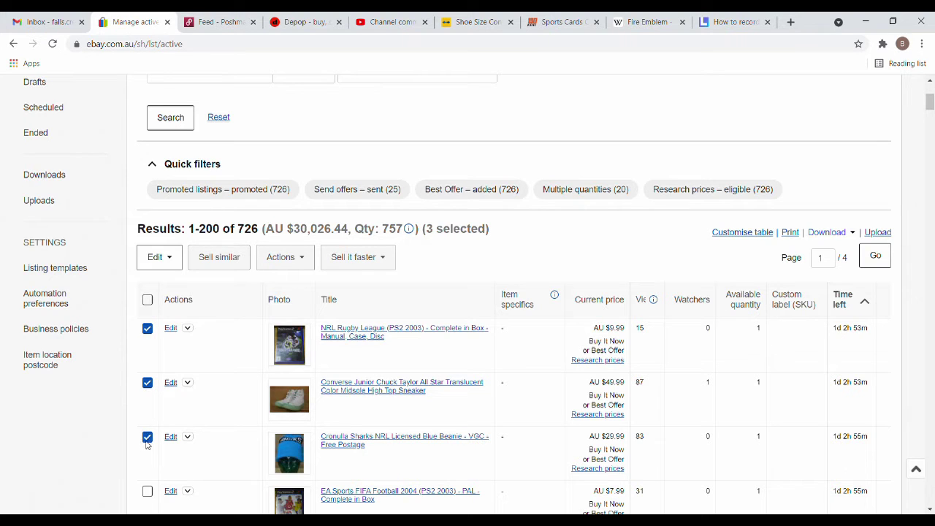
{"action": "left_click", "coordinate": [290, 264]}
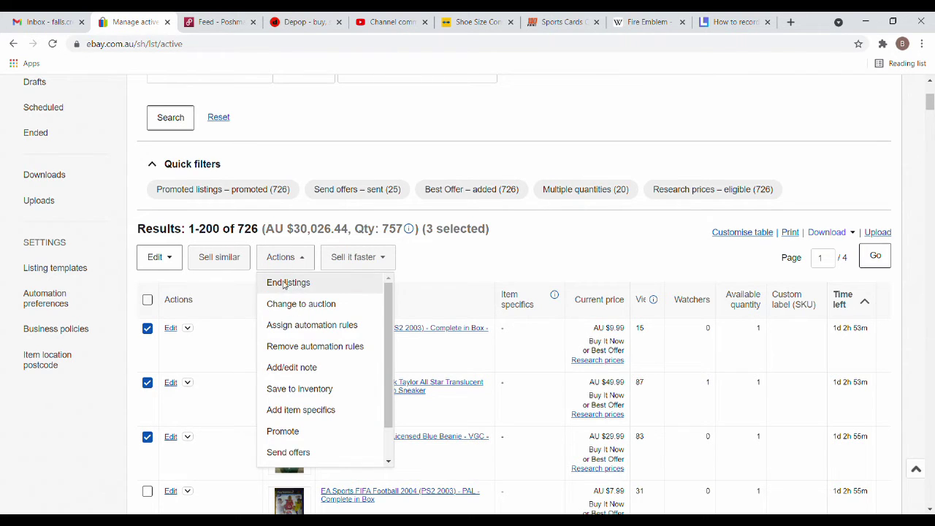
Open the unsold eBay listings for review, and check the Gmail inbox before returning to eBay.
{"action": "scroll", "coordinate": [85, 258], "scroll_direction": "up", "scroll_amount": 2}
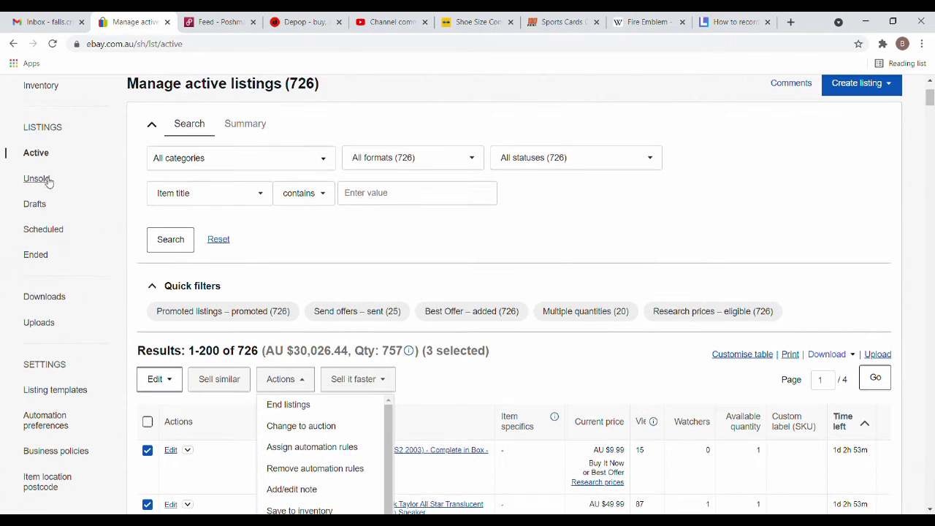
{"action": "left_click", "coordinate": [44, 179]}
{"action": "scroll", "coordinate": [336, 306], "scroll_direction": "down", "scroll_amount": 5}
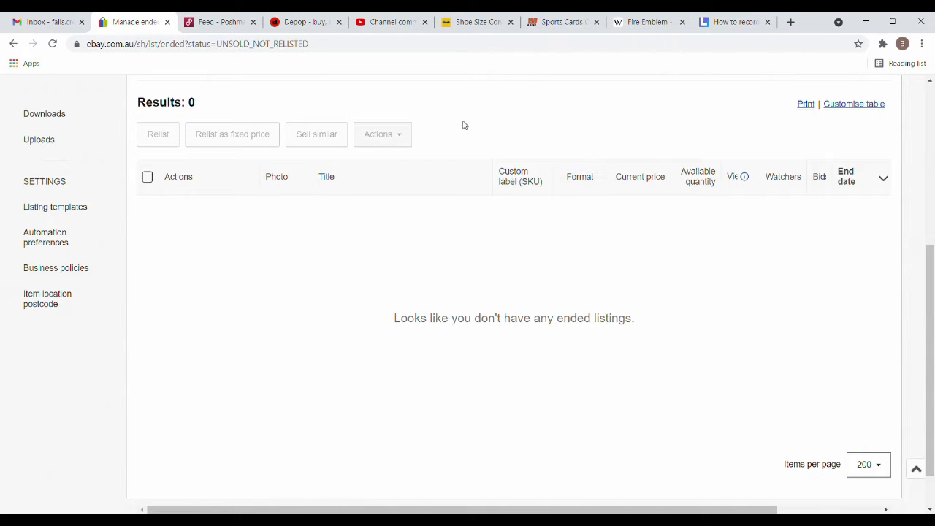
{"action": "left_click", "coordinate": [46, 22]}
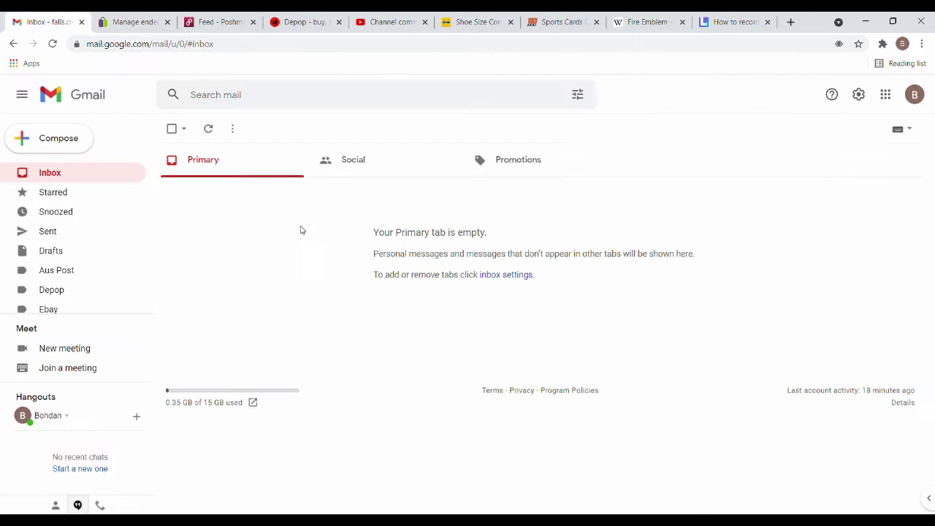
{"action": "left_click", "coordinate": [135, 22]}
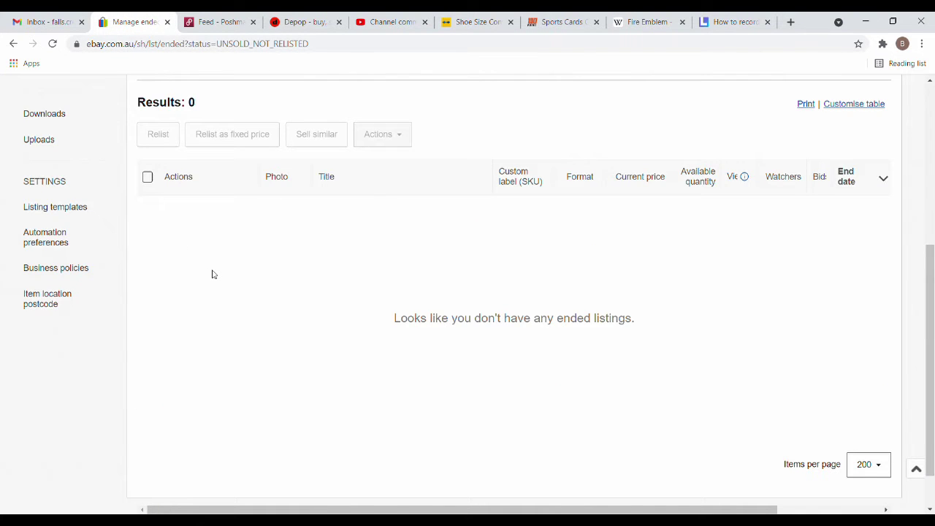
Open eBay's page for creating a new listing from Seller Hub.
{"action": "scroll", "coordinate": [212, 274], "scroll_direction": "up", "scroll_amount": 3}
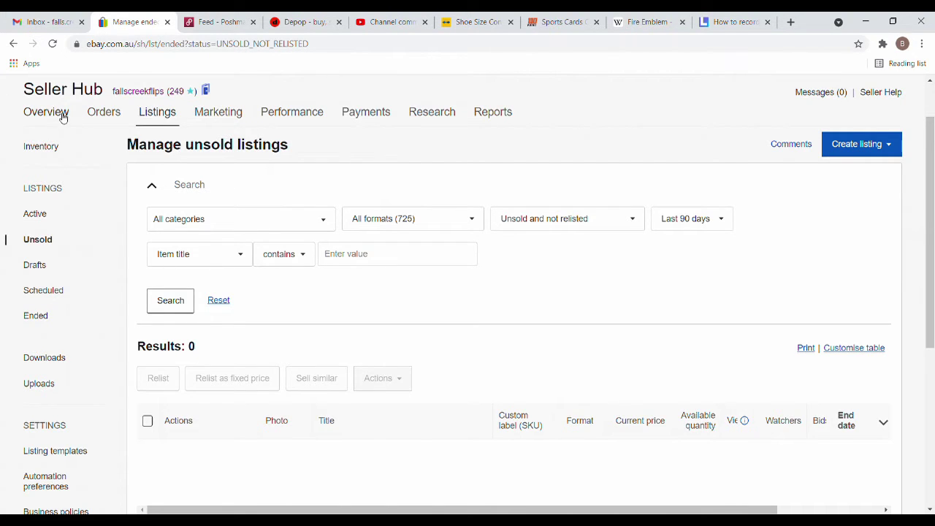
{"action": "mouse_move", "coordinate": [173, 112]}
{"action": "left_click", "coordinate": [157, 141]}
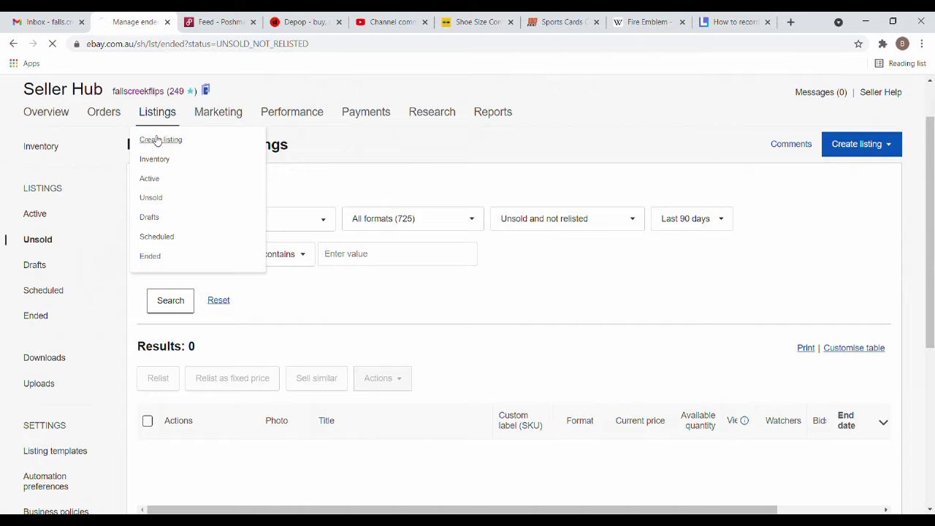
Switch to Poshmark and open the account's own closet.
{"action": "left_click", "coordinate": [208, 21]}
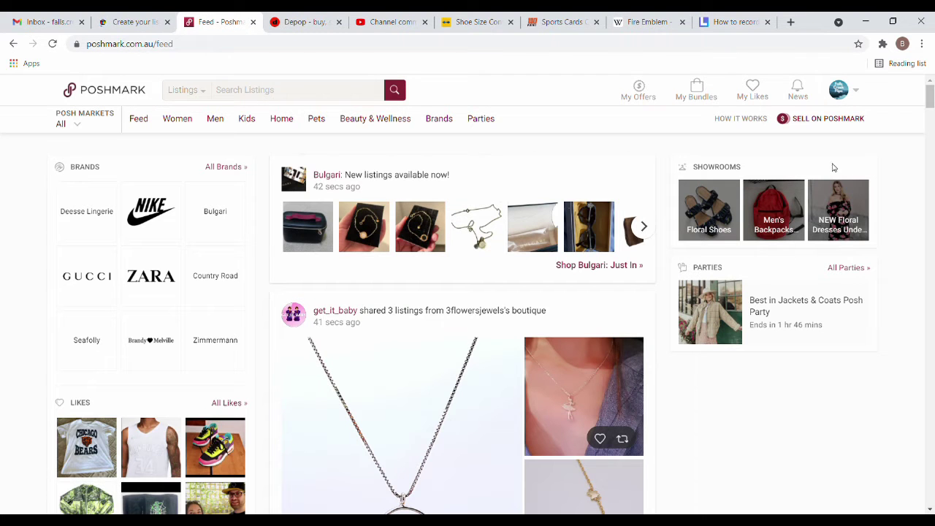
{"action": "mouse_move", "coordinate": [855, 100]}
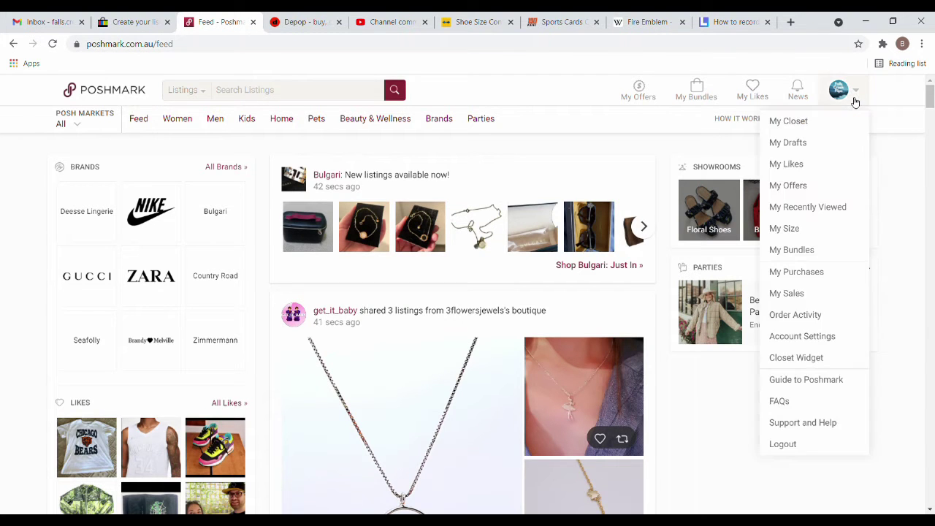
{"action": "left_click", "coordinate": [798, 125]}
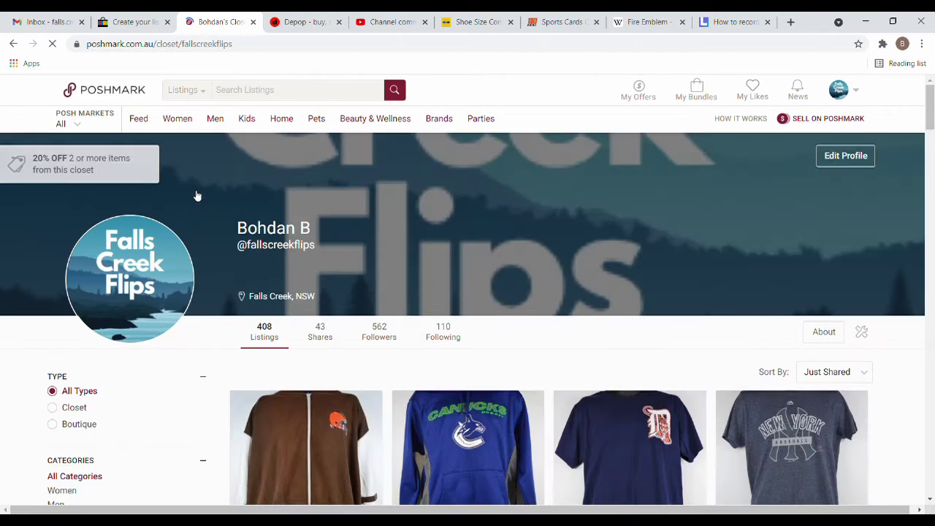
Browse the Poshmark closet, examining its profile header and the listed clothing, hats and shoes with their prices.
{"action": "scroll", "coordinate": [514, 243], "scroll_direction": "down", "scroll_amount": 4}
{"action": "scroll", "coordinate": [514, 243], "scroll_direction": "up", "scroll_amount": 3}
{"action": "scroll", "coordinate": [513, 243], "scroll_direction": "down", "scroll_amount": 4}
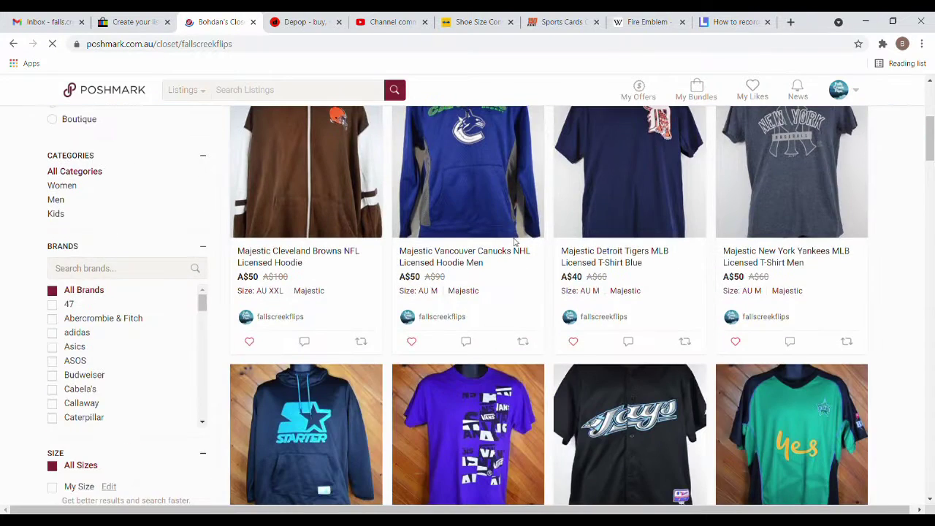
{"action": "scroll", "coordinate": [511, 241], "scroll_direction": "up", "scroll_amount": 5}
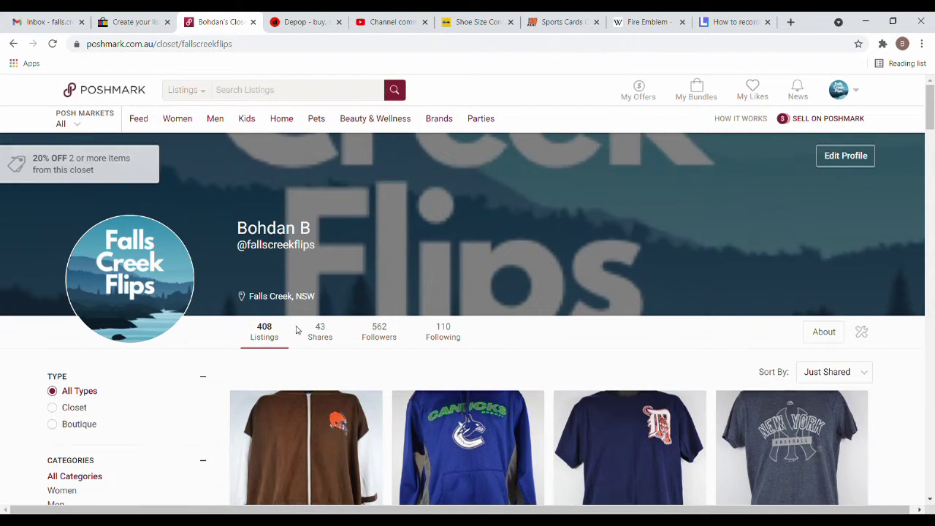
{"action": "scroll", "coordinate": [292, 342], "scroll_direction": "down", "scroll_amount": 2}
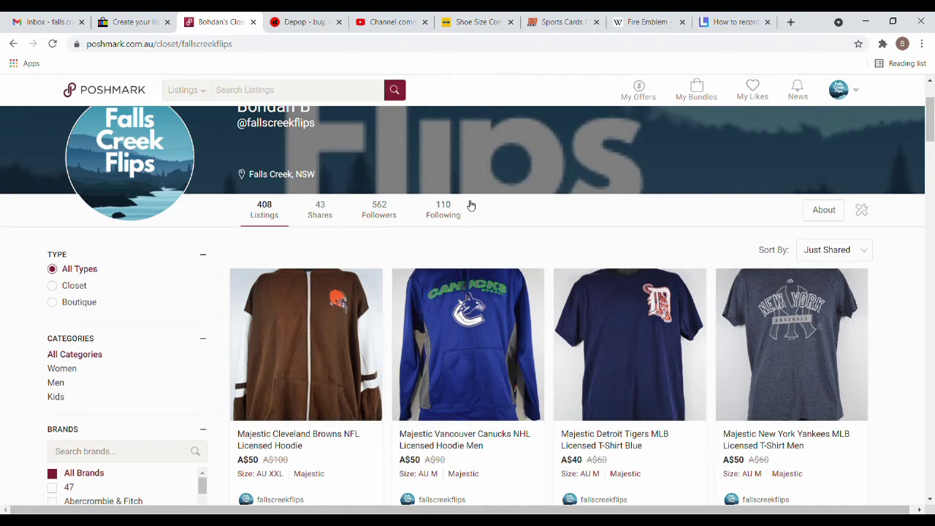
{"action": "scroll", "coordinate": [471, 201], "scroll_direction": "down", "scroll_amount": 2}
{"action": "scroll", "coordinate": [473, 190], "scroll_direction": "up", "scroll_amount": 2}
{"action": "scroll", "coordinate": [502, 228], "scroll_direction": "down", "scroll_amount": 4}
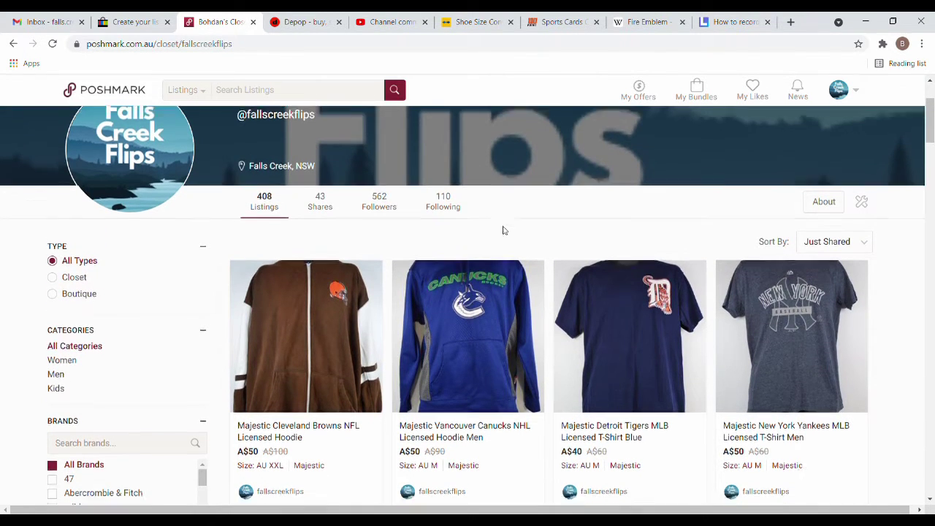
{"action": "scroll", "coordinate": [504, 223], "scroll_direction": "down", "scroll_amount": 10}
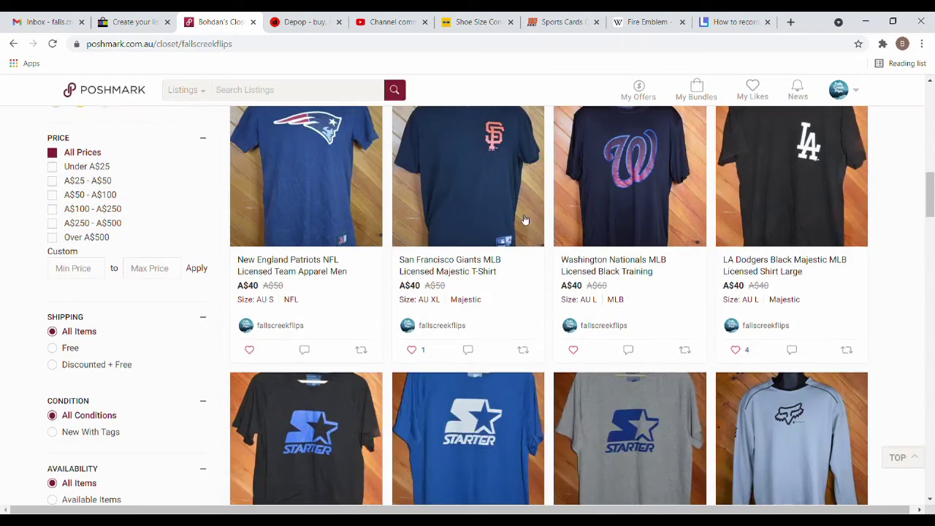
{"action": "scroll", "coordinate": [524, 222], "scroll_direction": "down", "scroll_amount": 8}
{"action": "scroll", "coordinate": [524, 201], "scroll_direction": "up", "scroll_amount": 3}
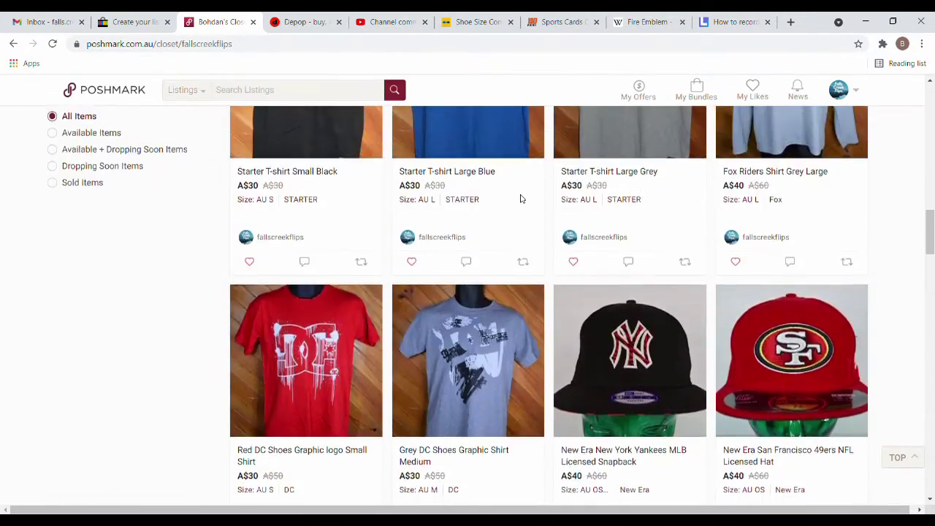
{"action": "scroll", "coordinate": [525, 201], "scroll_direction": "down", "scroll_amount": 5}
{"action": "scroll", "coordinate": [526, 203], "scroll_direction": "down", "scroll_amount": 6}
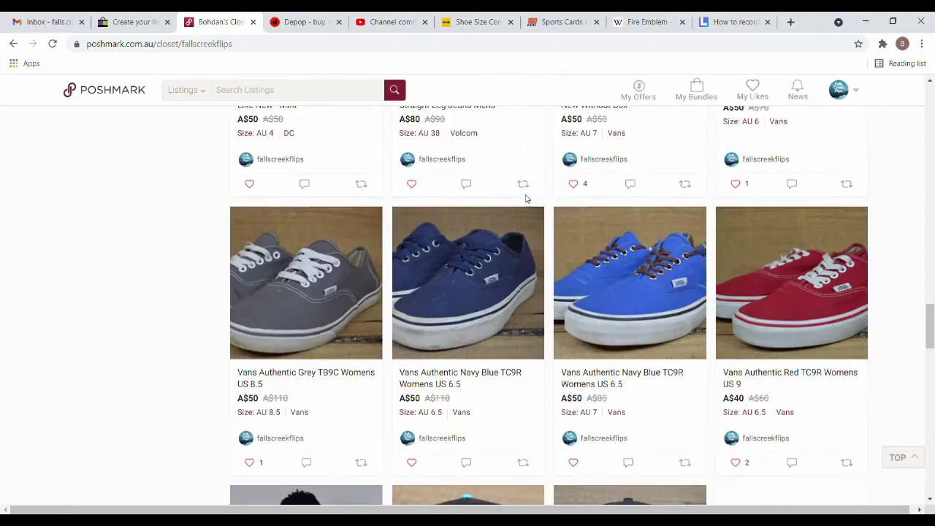
{"action": "scroll", "coordinate": [530, 201], "scroll_direction": "down", "scroll_amount": 4}
{"action": "scroll", "coordinate": [530, 201], "scroll_direction": "up", "scroll_amount": 15}
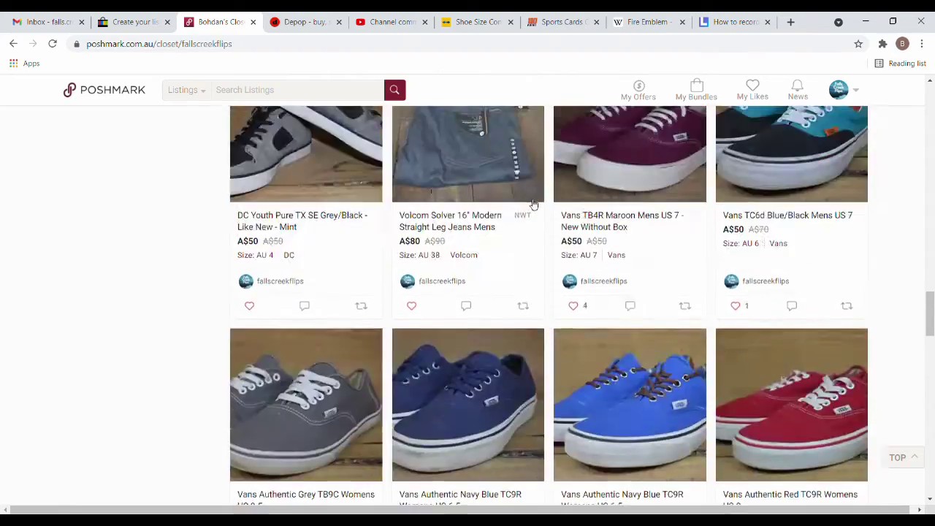
{"action": "scroll", "coordinate": [526, 201], "scroll_direction": "up", "scroll_amount": 10}
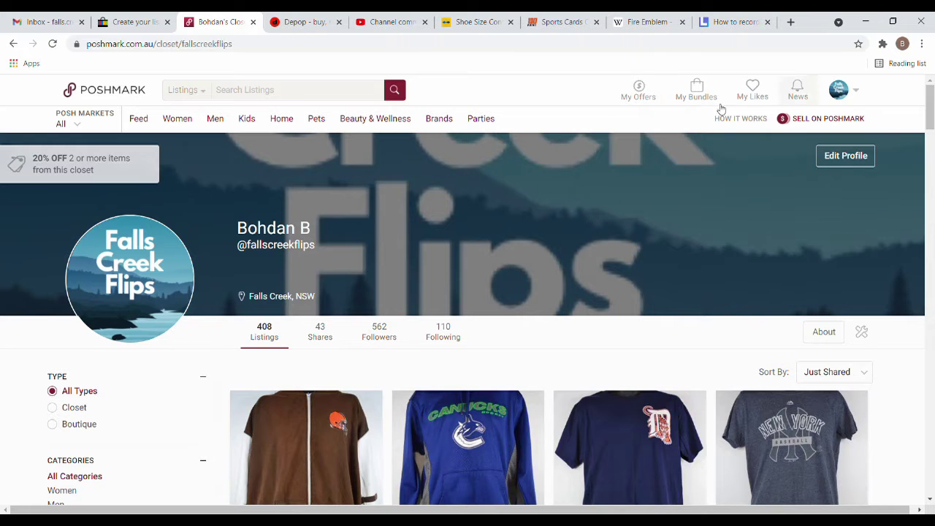
Return to the Poshmark feed and look through the shared listings and brand suggestions.
{"action": "left_click", "coordinate": [142, 94]}
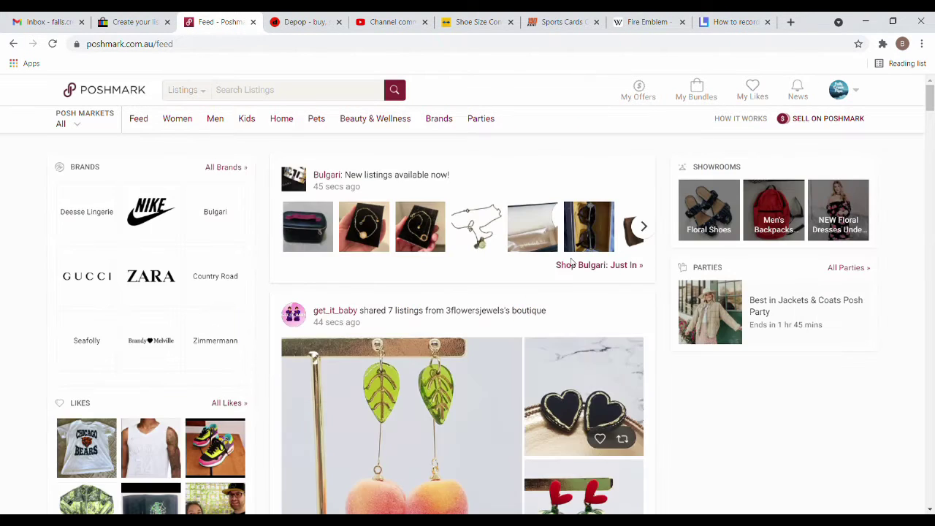
{"action": "scroll", "coordinate": [604, 256], "scroll_direction": "down", "scroll_amount": 2}
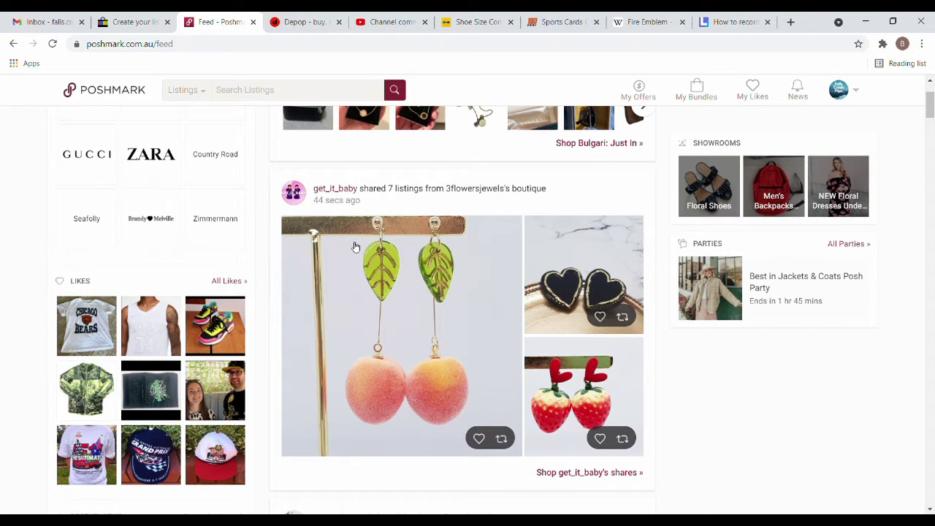
{"action": "scroll", "coordinate": [451, 245], "scroll_direction": "down", "scroll_amount": 1}
{"action": "scroll", "coordinate": [455, 277], "scroll_direction": "down", "scroll_amount": 7}
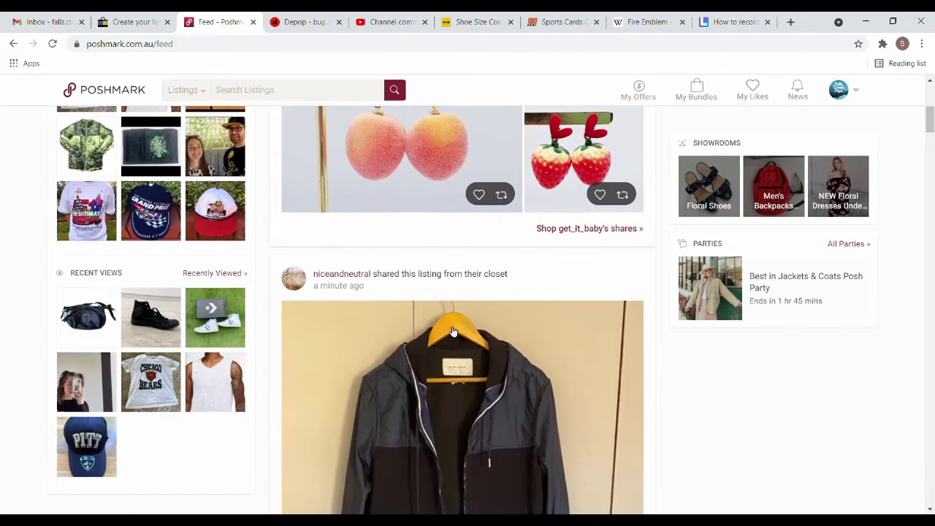
{"action": "scroll", "coordinate": [386, 255], "scroll_direction": "down", "scroll_amount": 5}
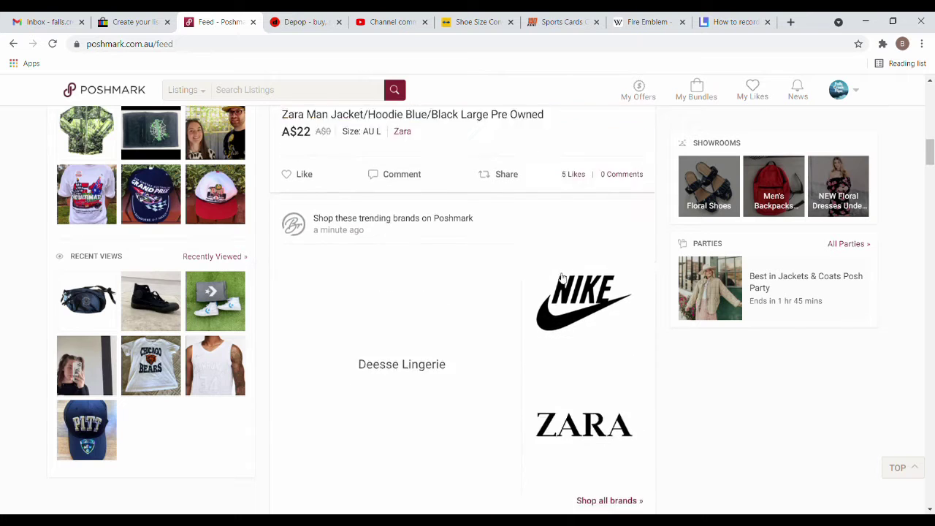
Browse further through the Poshmark feed, examining other sellers' shared and updated listings, follow suggestions and brand showcases.
{"action": "scroll", "coordinate": [380, 255], "scroll_direction": "down", "scroll_amount": 4}
{"action": "scroll", "coordinate": [380, 255], "scroll_direction": "down", "scroll_amount": 4}
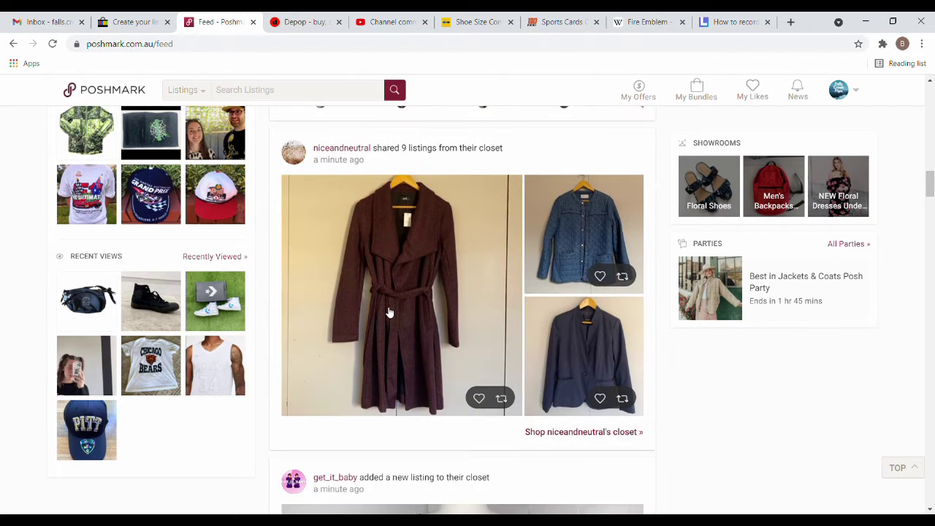
{"action": "scroll", "coordinate": [390, 312], "scroll_direction": "down", "scroll_amount": 2}
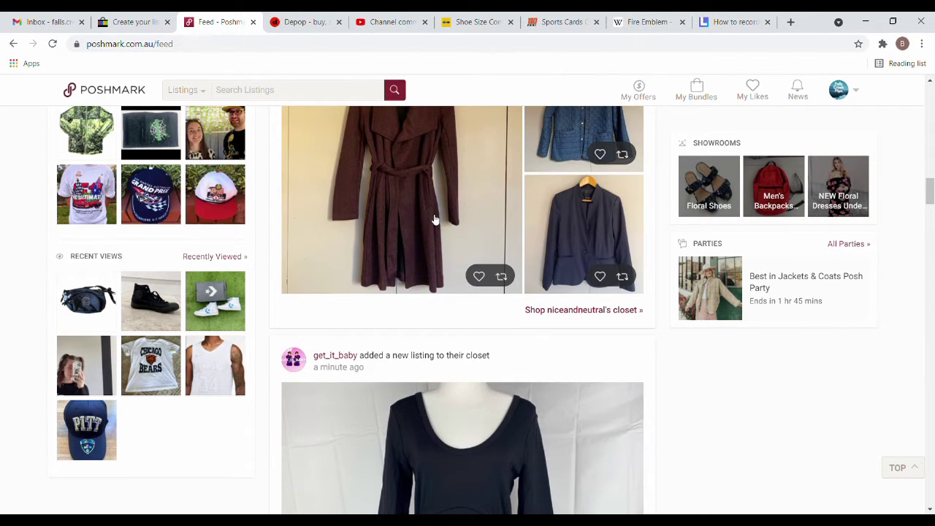
{"action": "scroll", "coordinate": [438, 224], "scroll_direction": "down", "scroll_amount": 15}
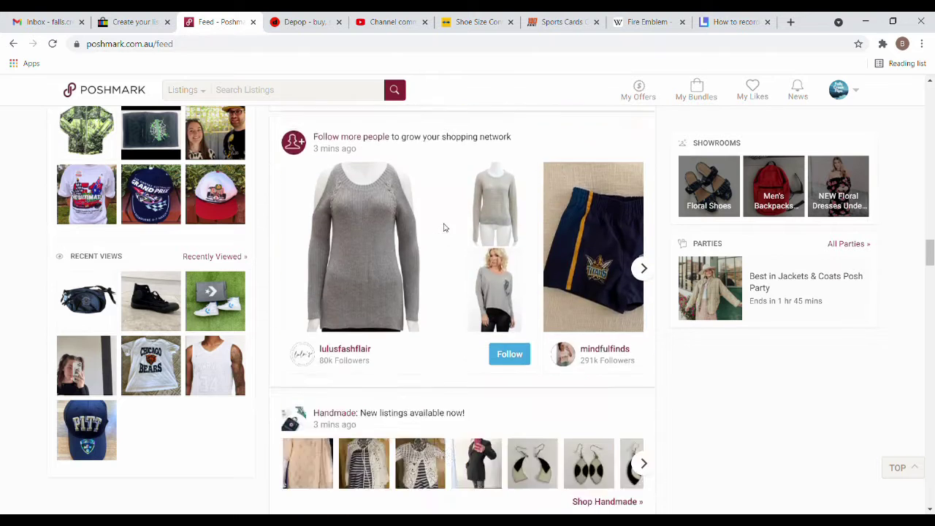
{"action": "scroll", "coordinate": [443, 228], "scroll_direction": "down", "scroll_amount": 12}
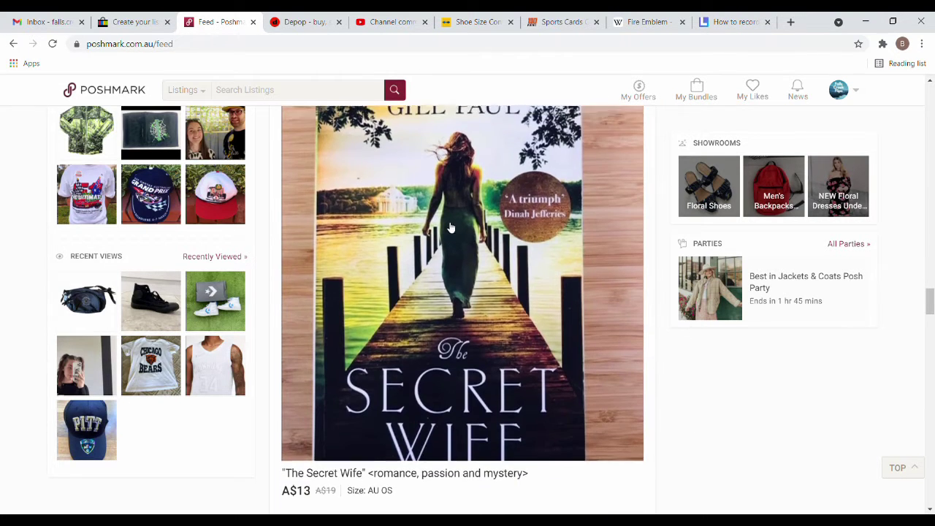
{"action": "scroll", "coordinate": [451, 228], "scroll_direction": "up", "scroll_amount": 2}
{"action": "scroll", "coordinate": [507, 260], "scroll_direction": "down", "scroll_amount": 3}
{"action": "scroll", "coordinate": [512, 263], "scroll_direction": "down", "scroll_amount": 4}
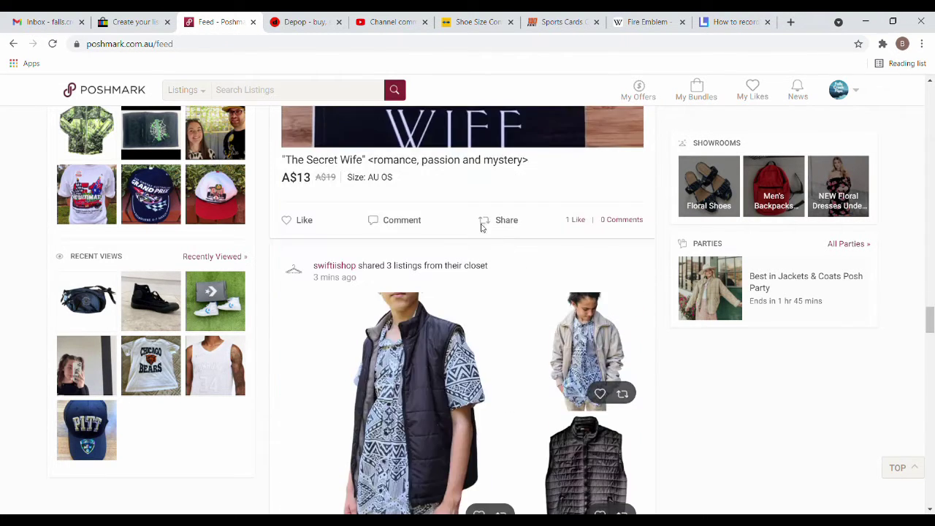
{"action": "scroll", "coordinate": [479, 225], "scroll_direction": "down", "scroll_amount": 4}
{"action": "scroll", "coordinate": [474, 221], "scroll_direction": "down", "scroll_amount": 20}
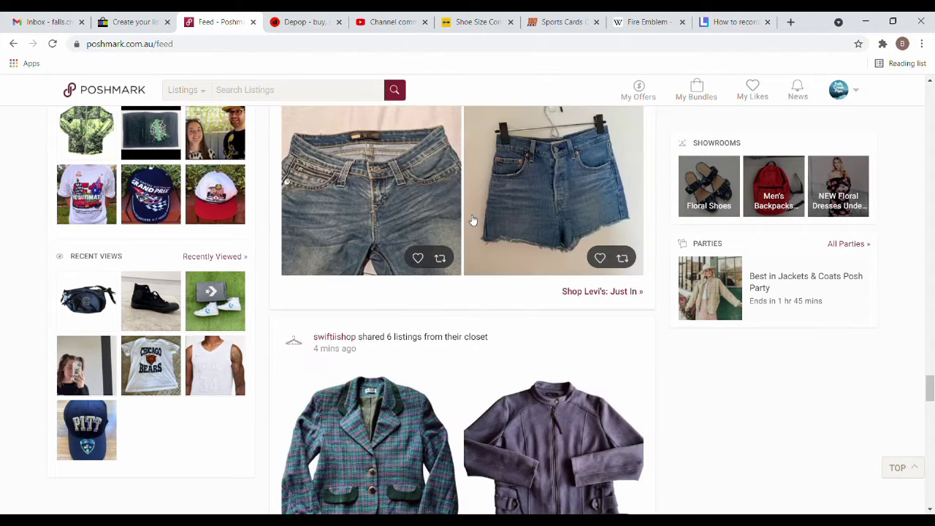
{"action": "scroll", "coordinate": [488, 226], "scroll_direction": "down", "scroll_amount": 15}
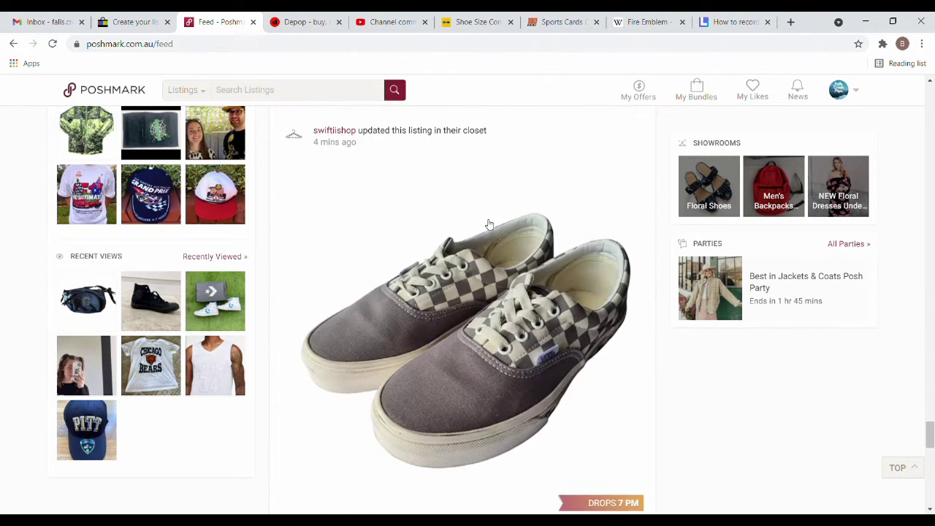
{"action": "scroll", "coordinate": [491, 225], "scroll_direction": "down", "scroll_amount": 3}
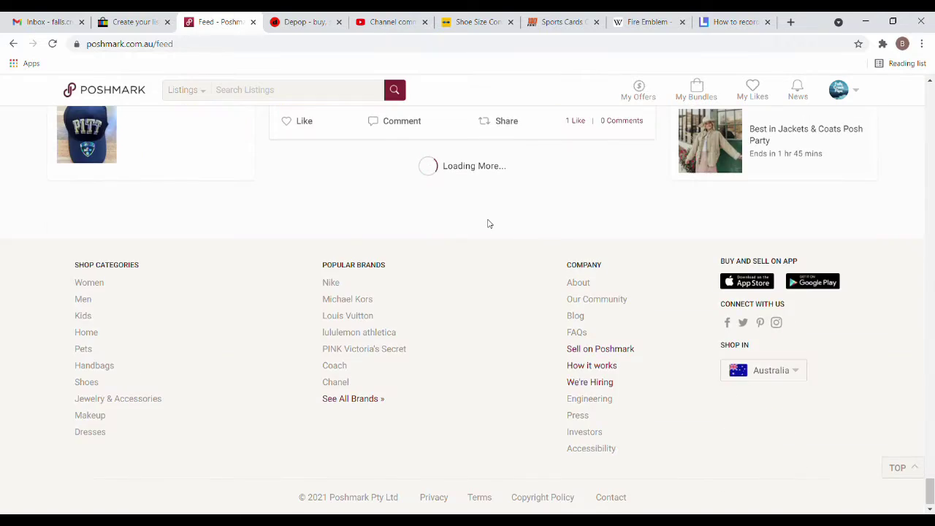
{"action": "scroll", "coordinate": [493, 227], "scroll_direction": "down", "scroll_amount": 20}
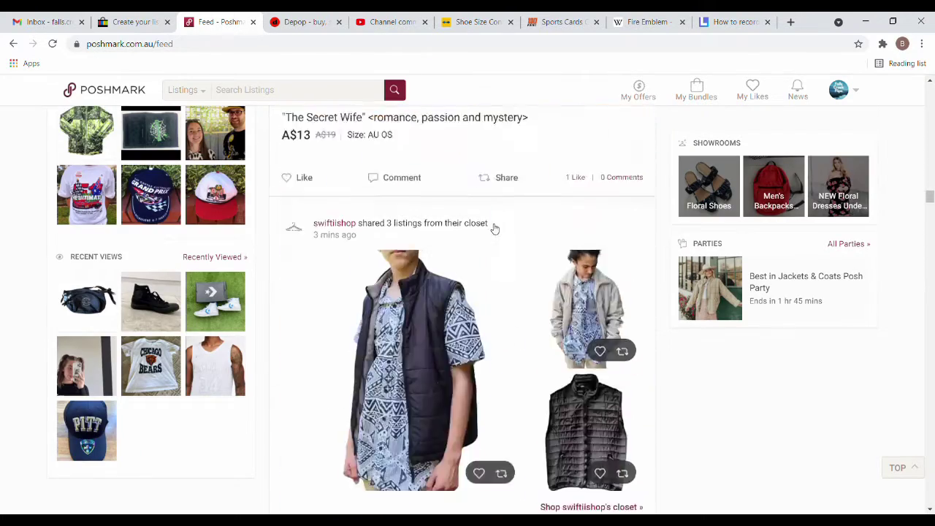
{"action": "scroll", "coordinate": [496, 234], "scroll_direction": "up", "scroll_amount": 20}
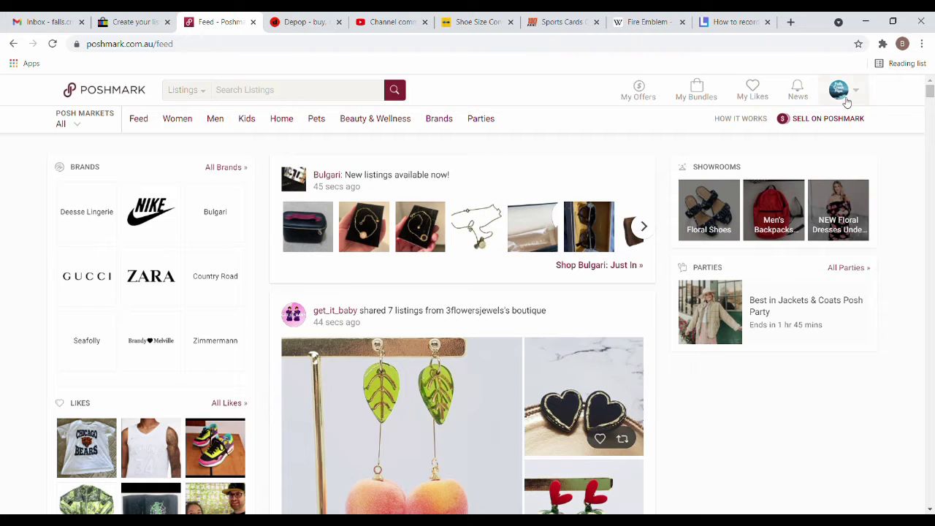
Open the account's My Sales page on Poshmark and review the sold items with their prices, delivery statuses and ratings.
{"action": "left_click", "coordinate": [839, 91]}
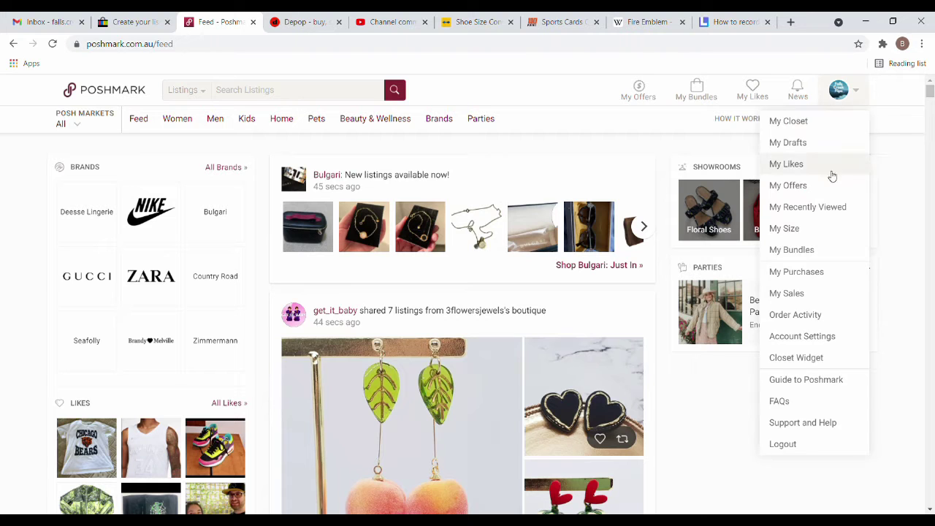
{"action": "left_click", "coordinate": [822, 294]}
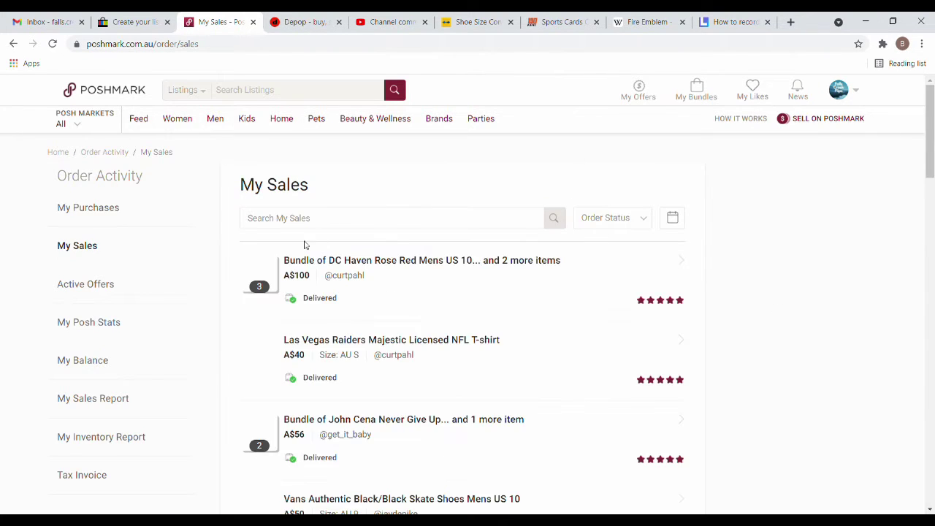
{"action": "scroll", "coordinate": [305, 245], "scroll_direction": "down", "scroll_amount": 20}
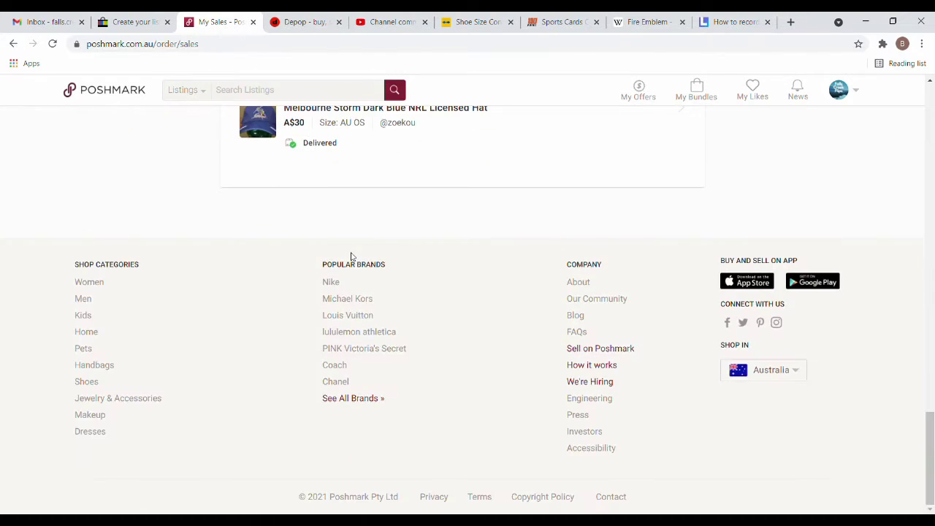
{"action": "scroll", "coordinate": [351, 258], "scroll_direction": "up", "scroll_amount": 20}
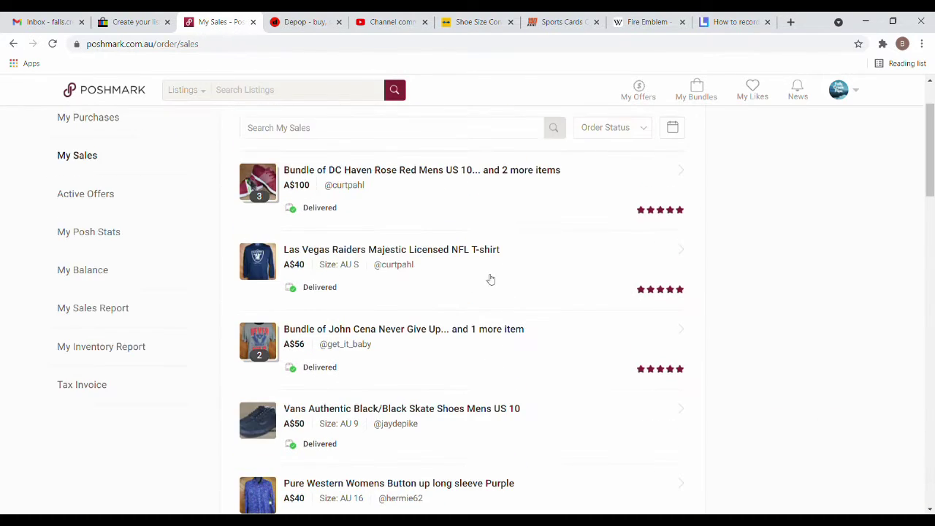
{"action": "scroll", "coordinate": [689, 229], "scroll_direction": "down", "scroll_amount": 20}
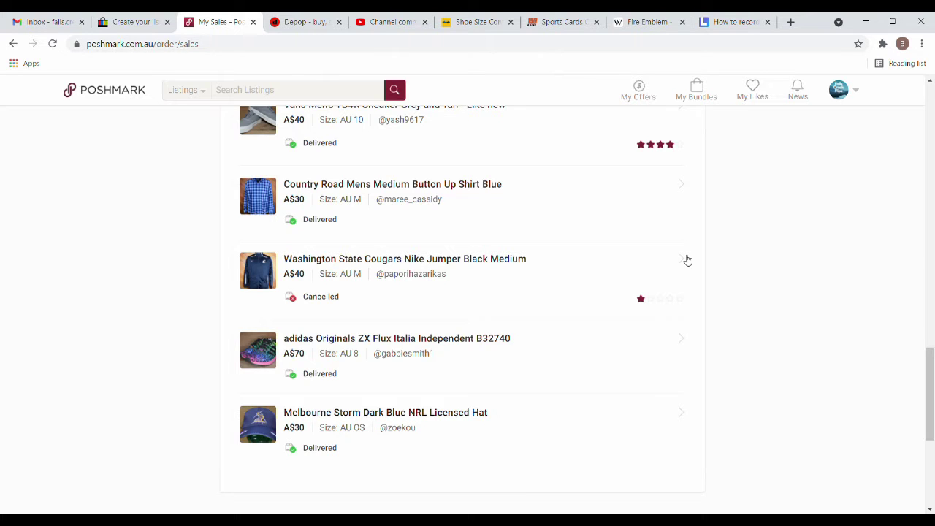
{"action": "scroll", "coordinate": [685, 237], "scroll_direction": "up", "scroll_amount": 1}
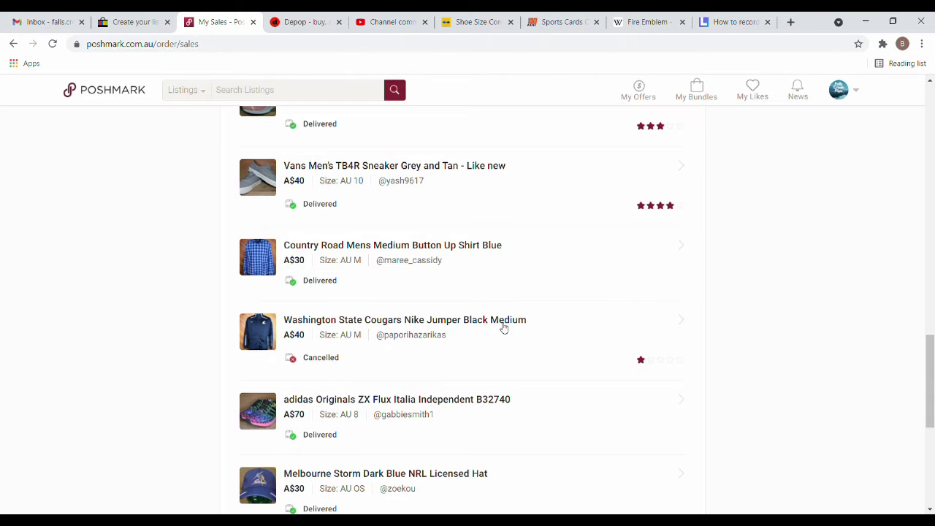
{"action": "scroll", "coordinate": [503, 328], "scroll_direction": "up", "scroll_amount": 8}
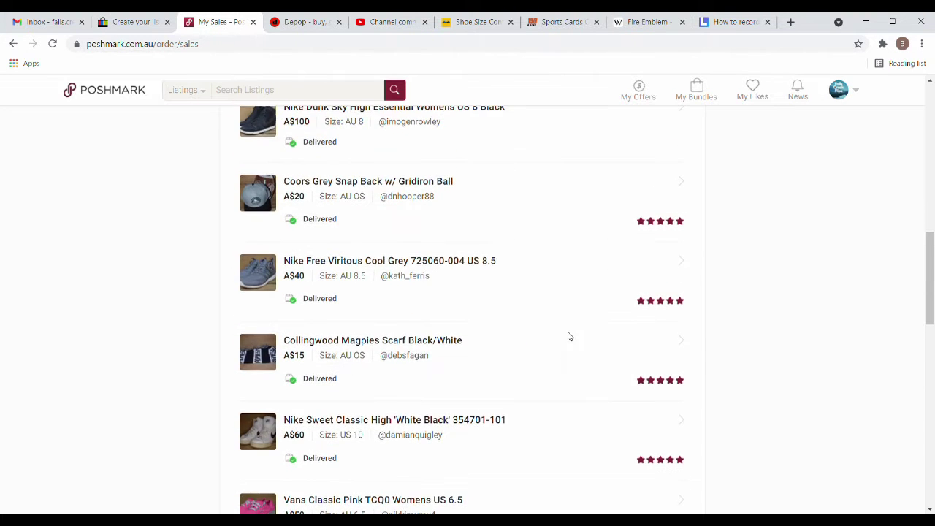
{"action": "scroll", "coordinate": [570, 337], "scroll_direction": "up", "scroll_amount": 8}
{"action": "scroll", "coordinate": [568, 332], "scroll_direction": "down", "scroll_amount": 4}
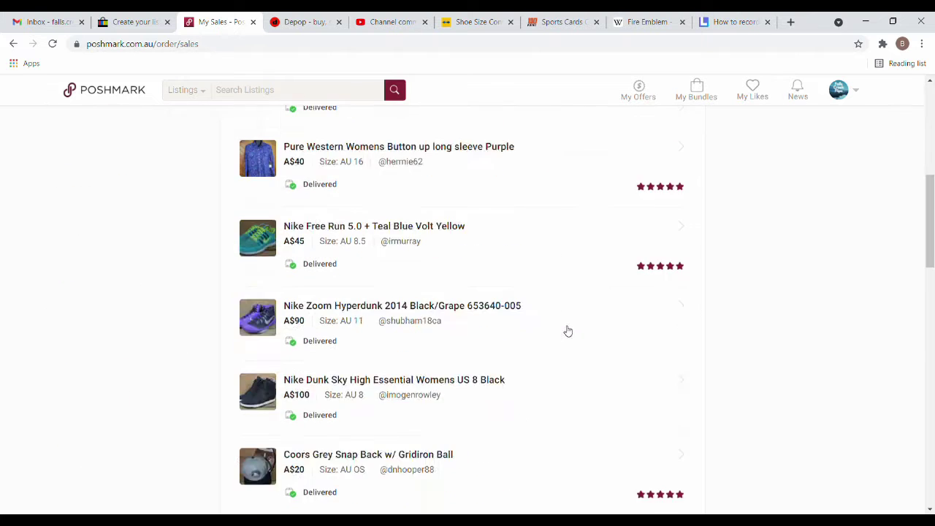
{"action": "scroll", "coordinate": [568, 331], "scroll_direction": "down", "scroll_amount": 10}
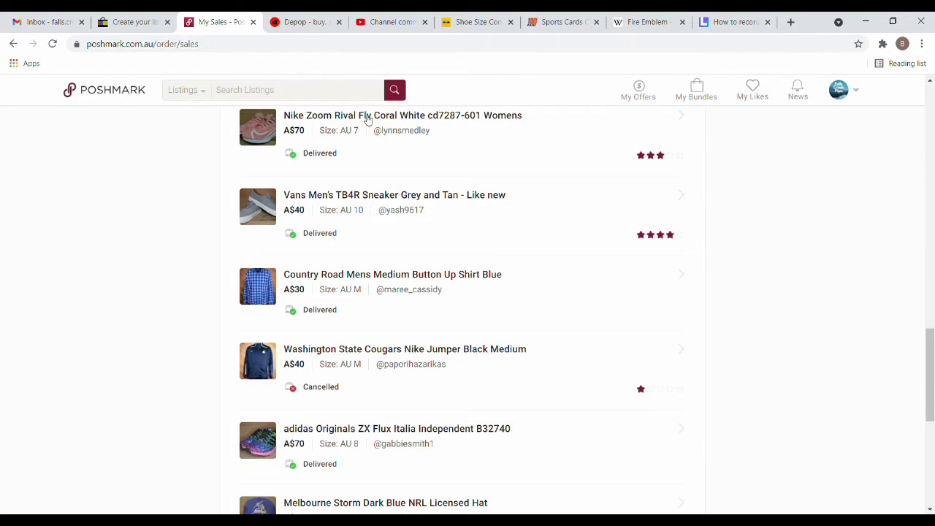
Open the order details for the Nike Zoom Rival Fly Coral White sale and go to the item's listing.
{"action": "left_click", "coordinate": [261, 131]}
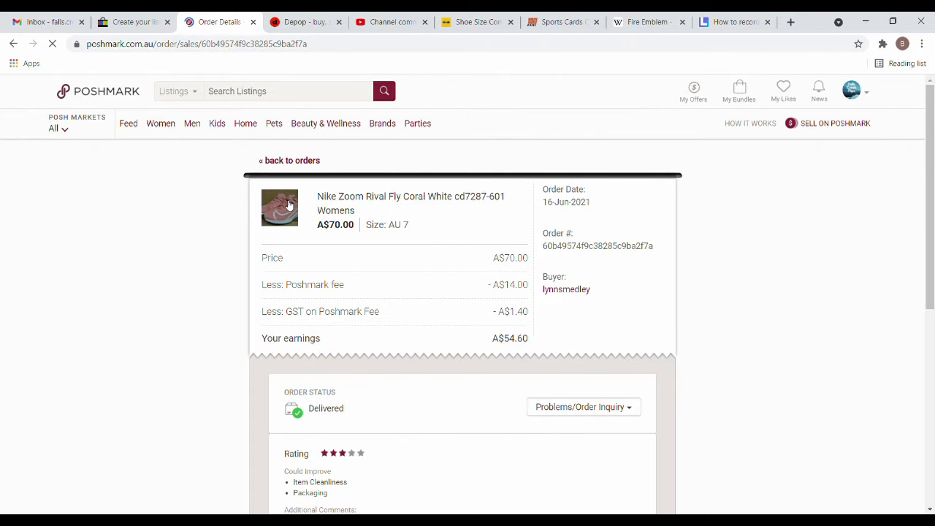
{"action": "left_click", "coordinate": [289, 206]}
{"action": "scroll", "coordinate": [288, 206], "scroll_direction": "down", "scroll_amount": 5}
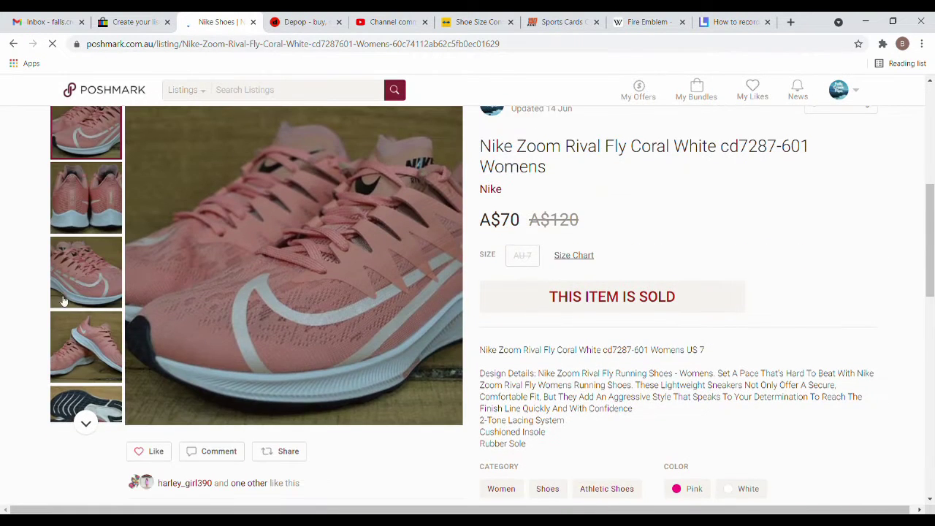
View the sold shoes' listing photos, including the heels, sides, soles and size label, and return to the sales list.
{"action": "left_click", "coordinate": [80, 186]}
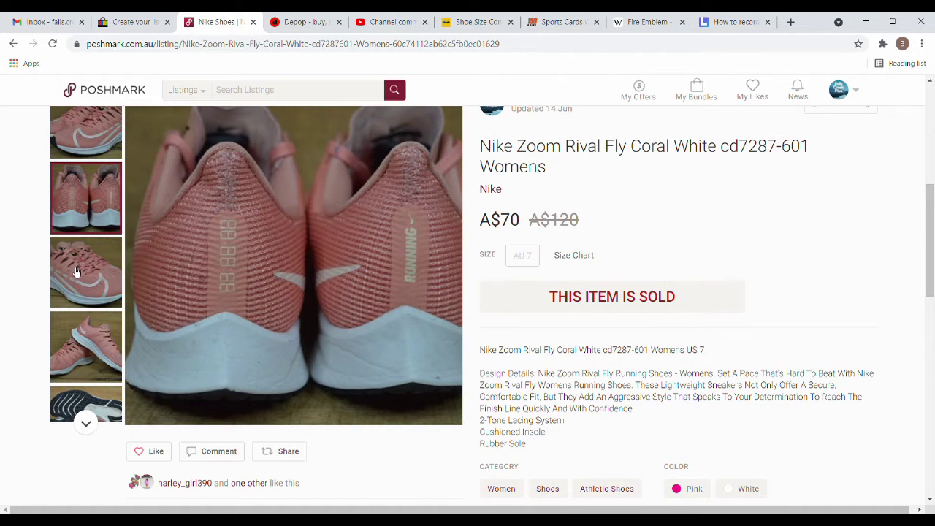
{"action": "left_click", "coordinate": [78, 264]}
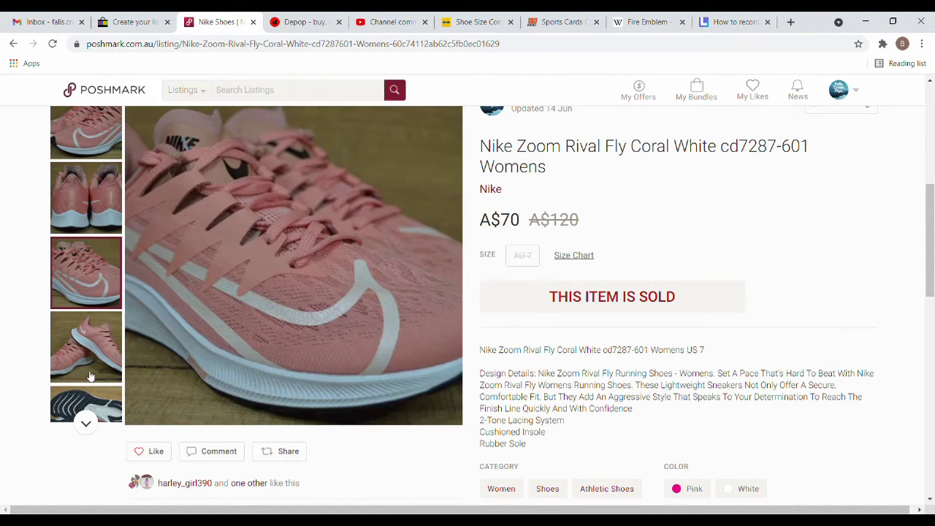
{"action": "left_click", "coordinate": [90, 348]}
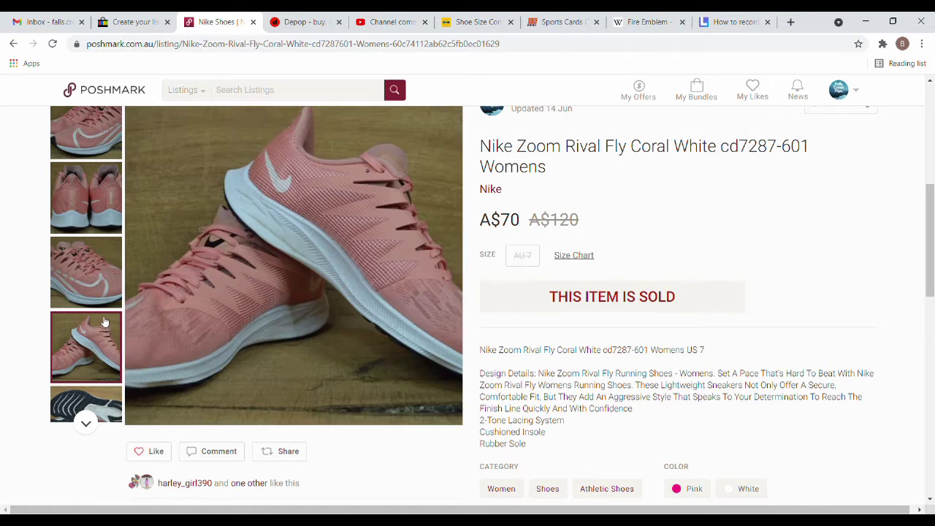
{"action": "left_click", "coordinate": [83, 398]}
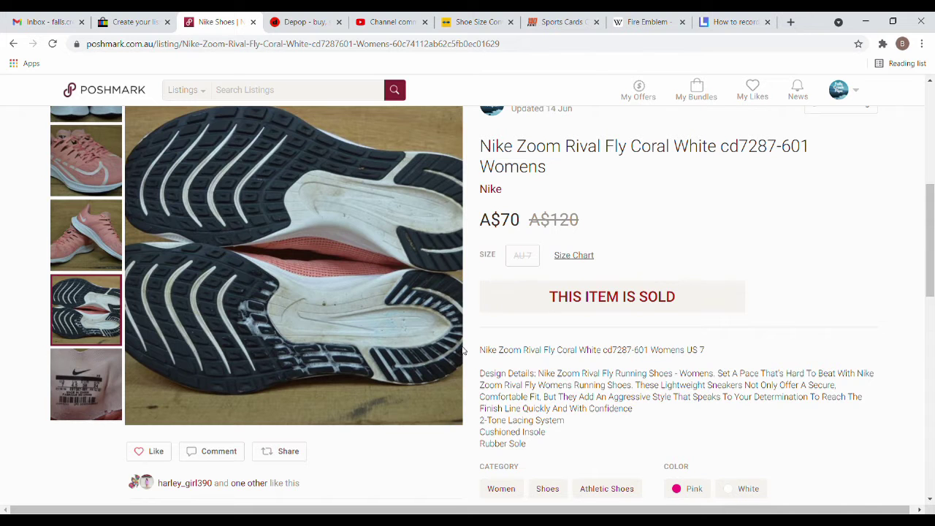
{"action": "left_click", "coordinate": [68, 381]}
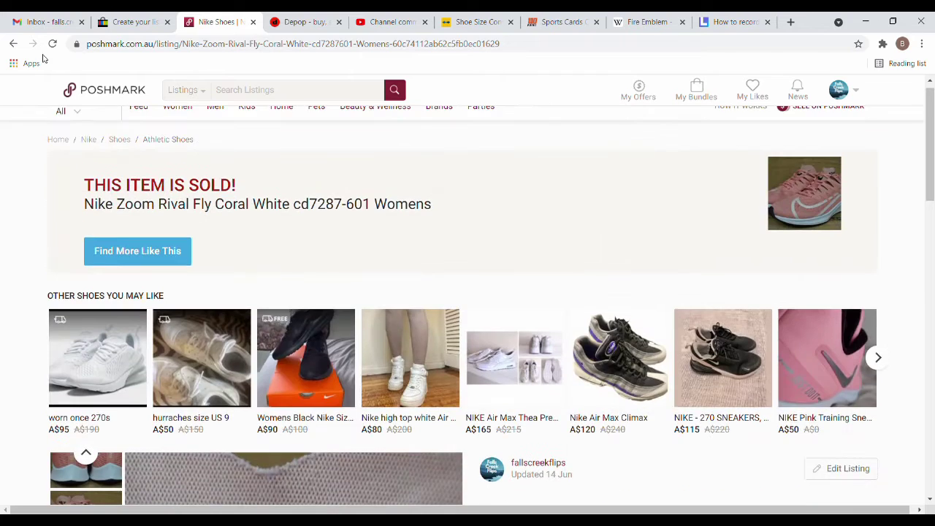
{"action": "left_click", "coordinate": [14, 45]}
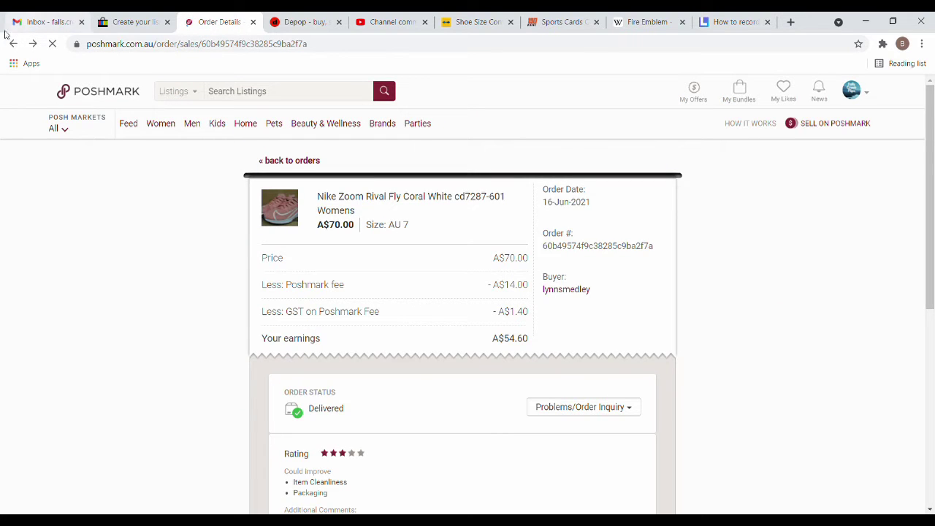
{"action": "left_click", "coordinate": [14, 44]}
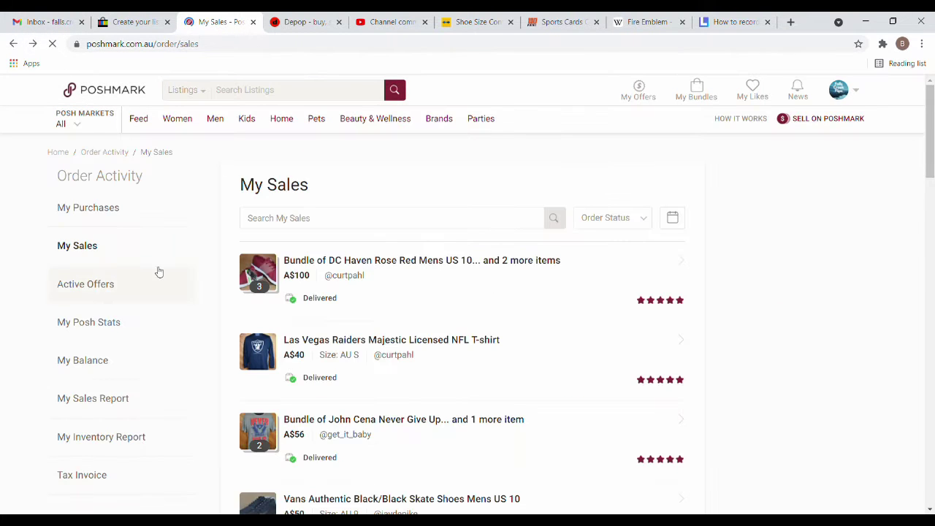
Open Poshmark's page for creating a new listing and return to the sales list.
{"action": "left_click", "coordinate": [825, 120]}
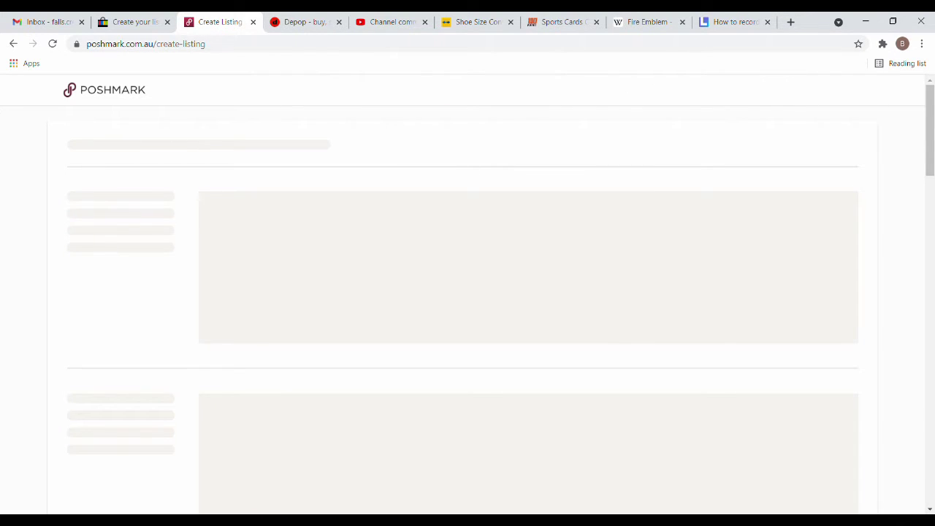
{"action": "left_click", "coordinate": [13, 44]}
{"action": "mouse_move", "coordinate": [841, 101]}
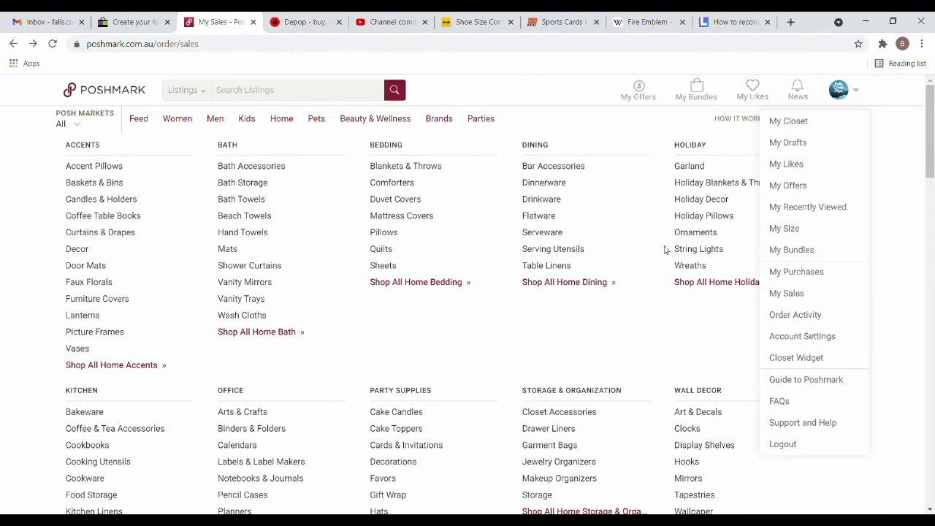
Switch to Depop and open the account's own shop profile, reloading its page to show the listed items.
{"action": "left_click", "coordinate": [312, 25]}
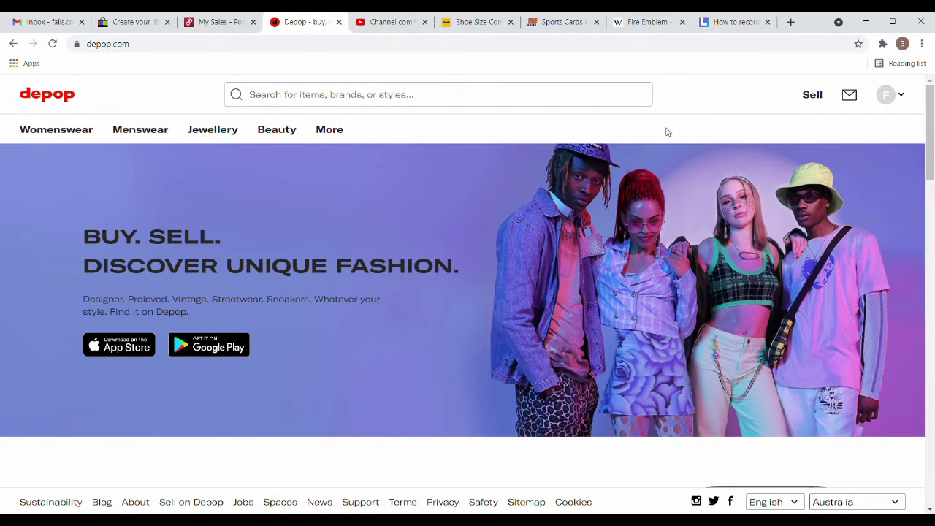
{"action": "mouse_move", "coordinate": [269, 132]}
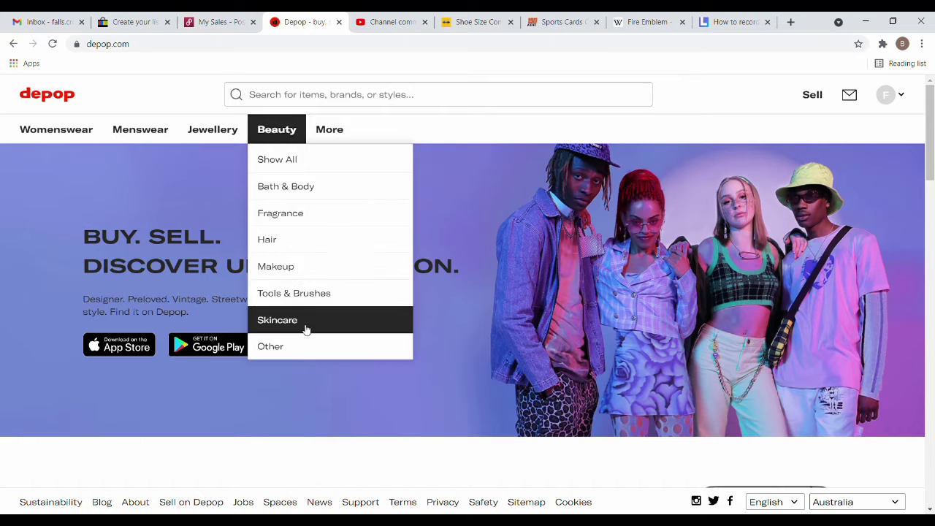
{"action": "mouse_move", "coordinate": [320, 129]}
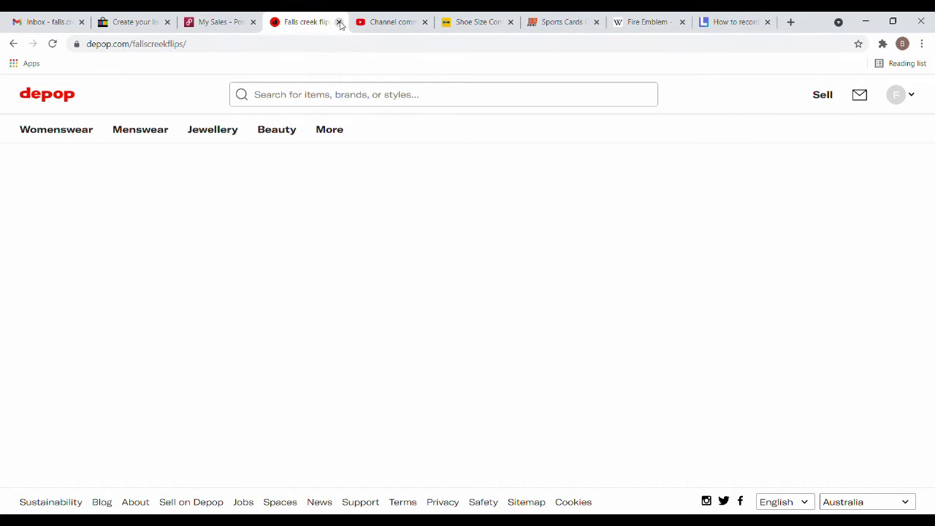
{"action": "left_click", "coordinate": [205, 44]}
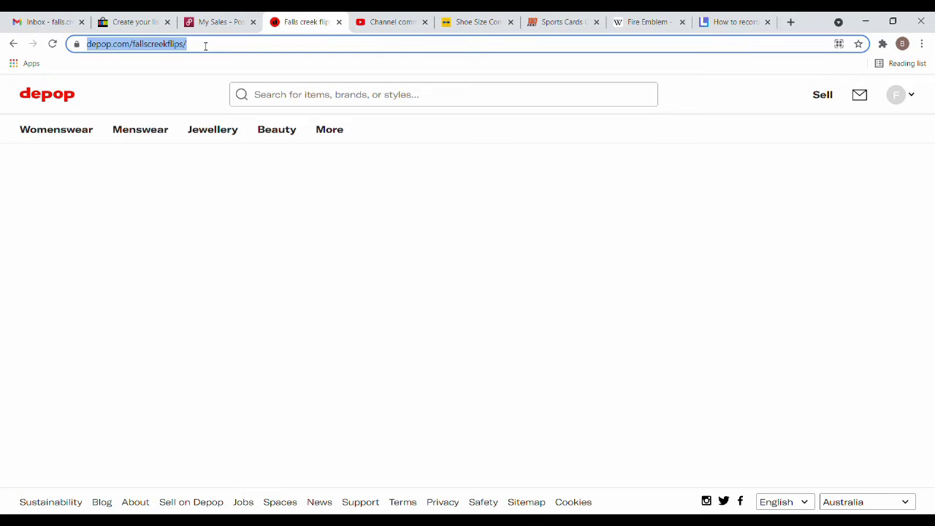
{"action": "key", "text": "Return"}
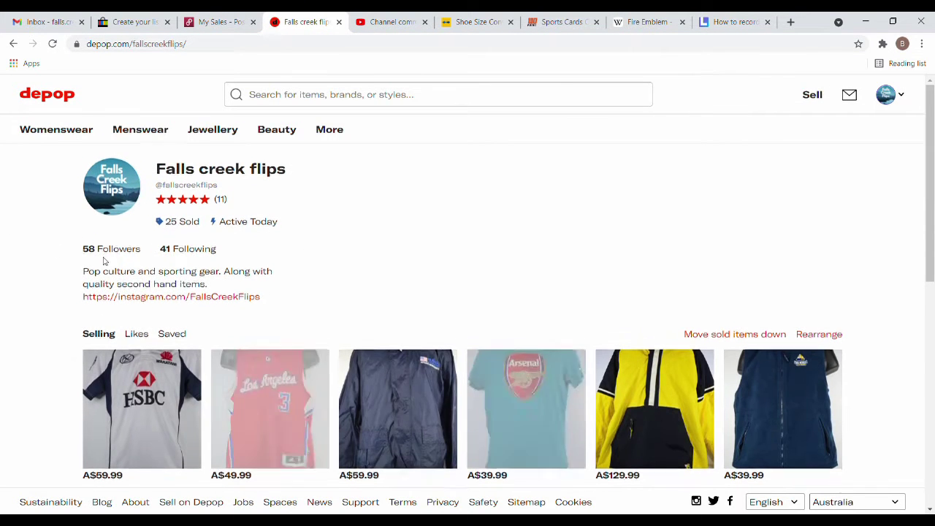
Browse the listed items in the Depop shop, from the profile header down to the sports jerseys and shoes.
{"action": "scroll", "coordinate": [470, 156], "scroll_direction": "down", "scroll_amount": 3}
{"action": "scroll", "coordinate": [486, 244], "scroll_direction": "up", "scroll_amount": 3}
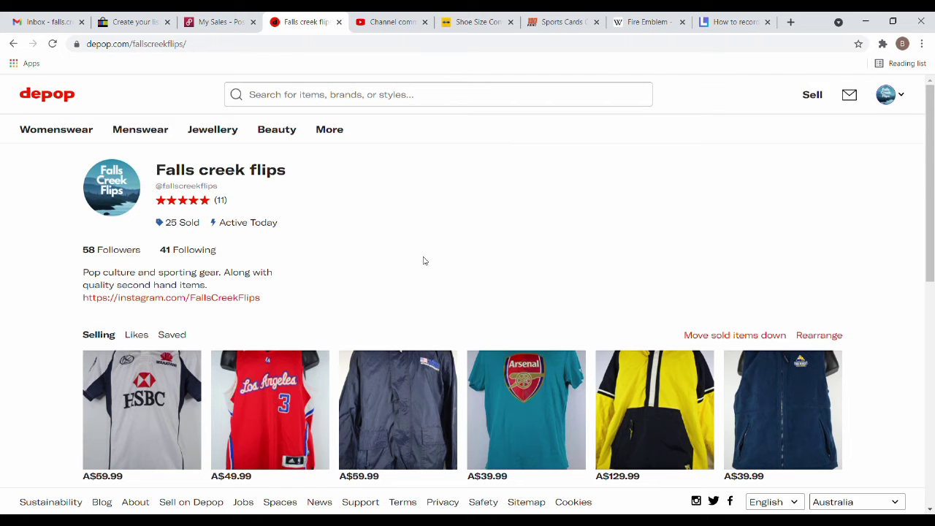
{"action": "scroll", "coordinate": [403, 247], "scroll_direction": "down", "scroll_amount": 6}
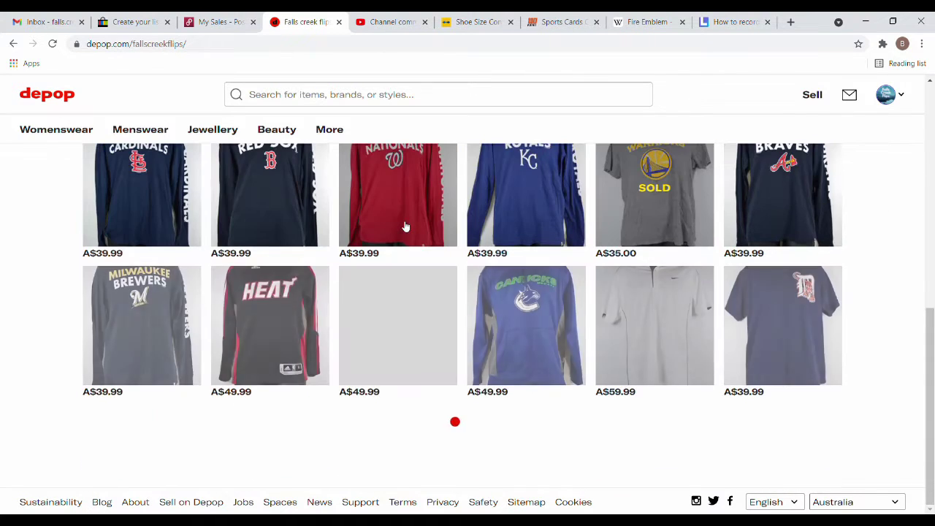
{"action": "scroll", "coordinate": [454, 243], "scroll_direction": "down", "scroll_amount": 7}
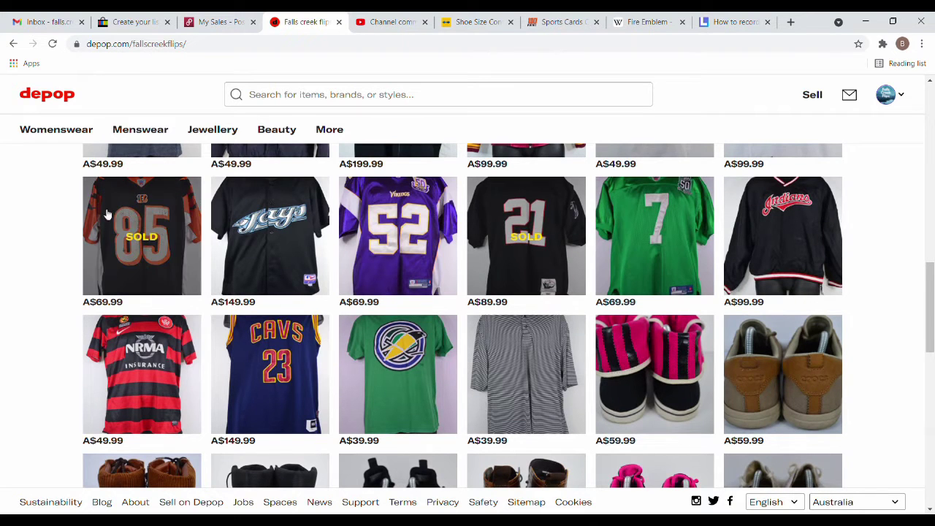
Switch to Poshmark, open the account's own closet and look over its listed clothing.
{"action": "left_click", "coordinate": [218, 22]}
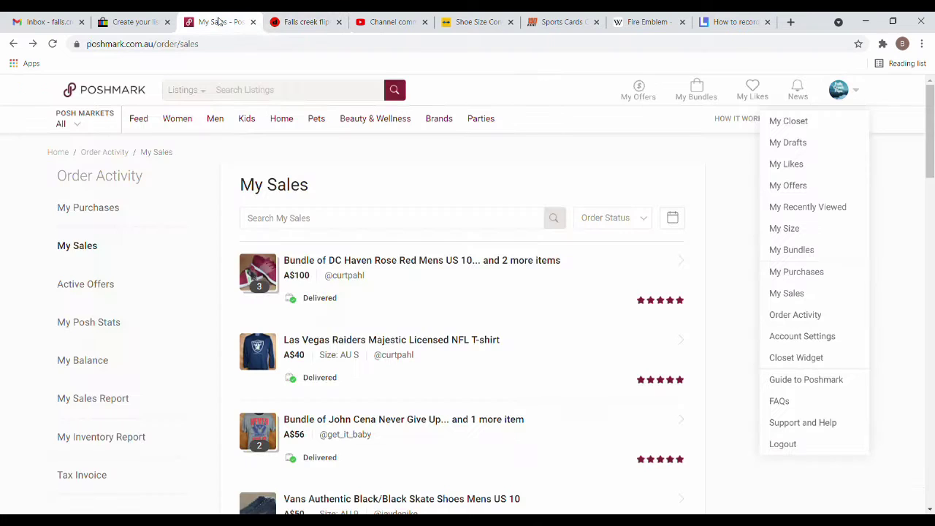
{"action": "left_click", "coordinate": [811, 121]}
{"action": "scroll", "coordinate": [307, 296], "scroll_direction": "down", "scroll_amount": 4}
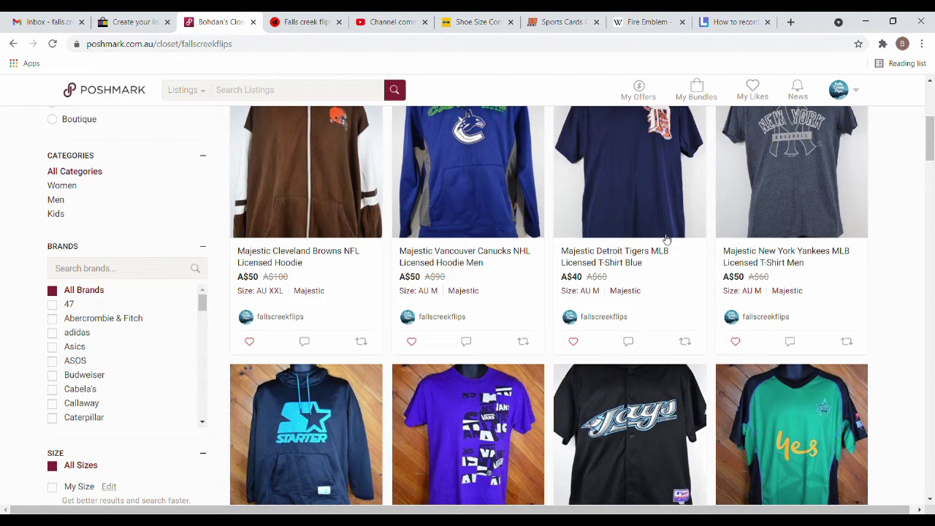
{"action": "scroll", "coordinate": [628, 265], "scroll_direction": "down", "scroll_amount": 5}
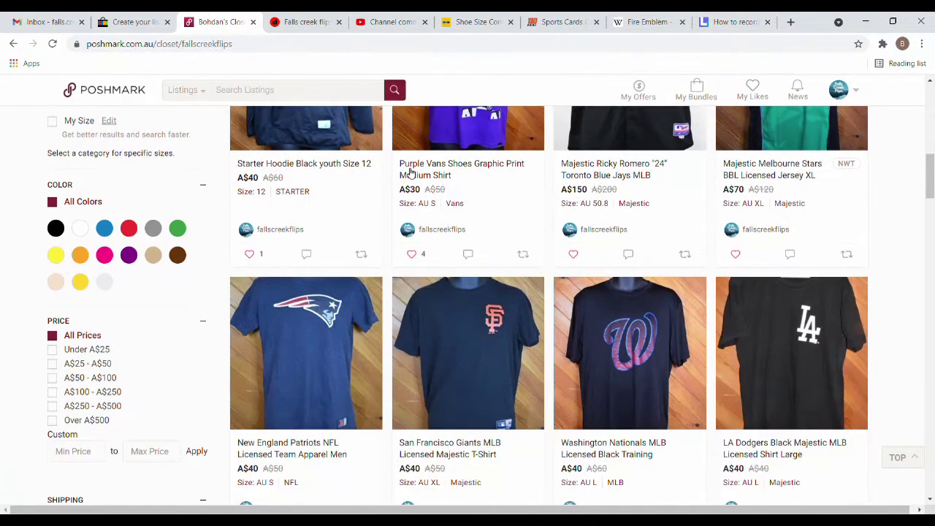
{"action": "scroll", "coordinate": [497, 293], "scroll_direction": "up", "scroll_amount": 5}
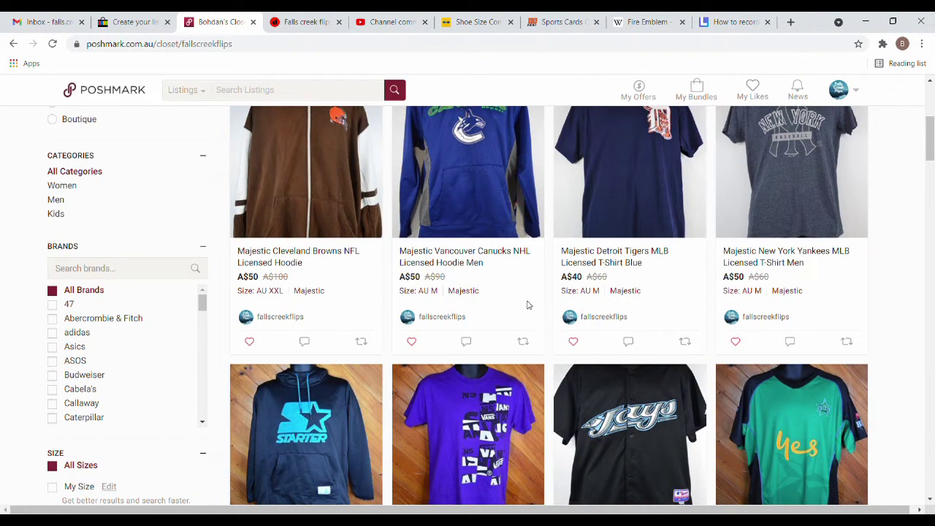
Return to the Depop shop and continue browsing its listings through the caps, beanies, shirts and shoes.
{"action": "left_click", "coordinate": [310, 22]}
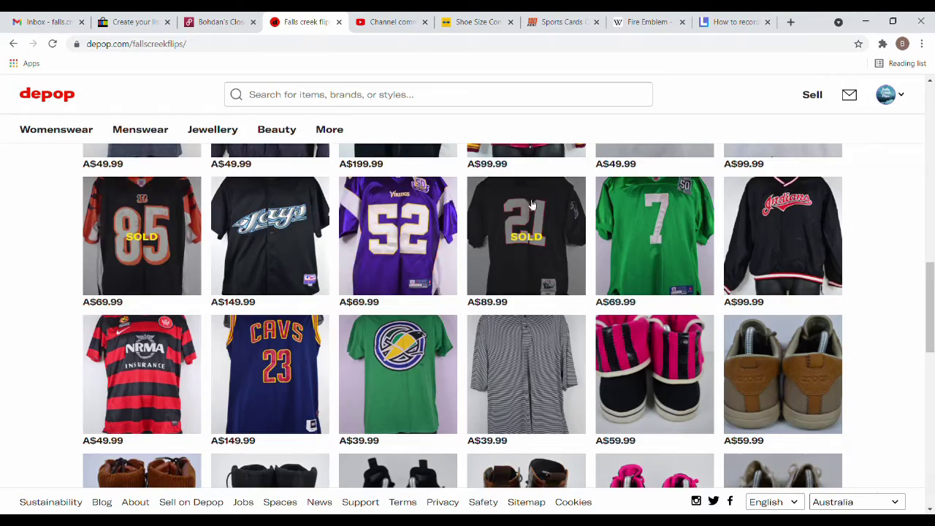
{"action": "scroll", "coordinate": [472, 236], "scroll_direction": "down", "scroll_amount": 10}
{"action": "scroll", "coordinate": [831, 321], "scroll_direction": "down", "scroll_amount": 5}
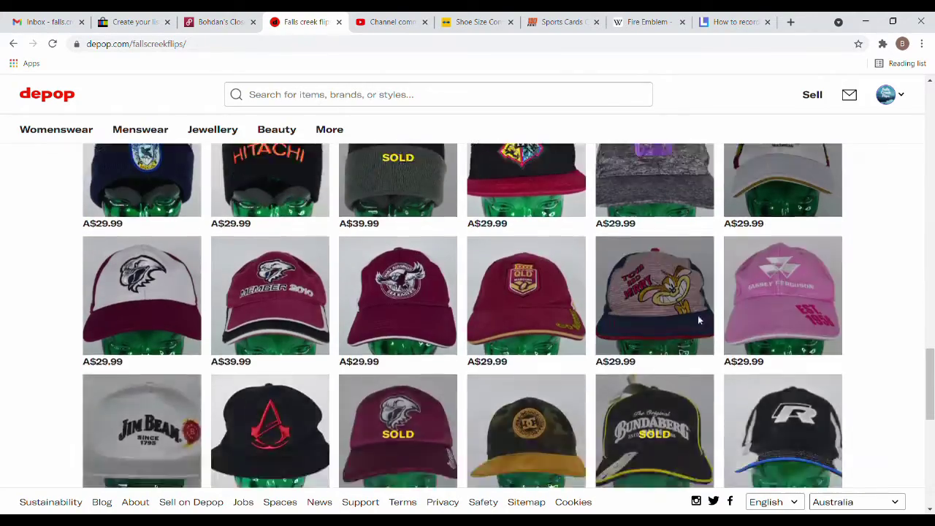
{"action": "scroll", "coordinate": [414, 315], "scroll_direction": "down", "scroll_amount": 12}
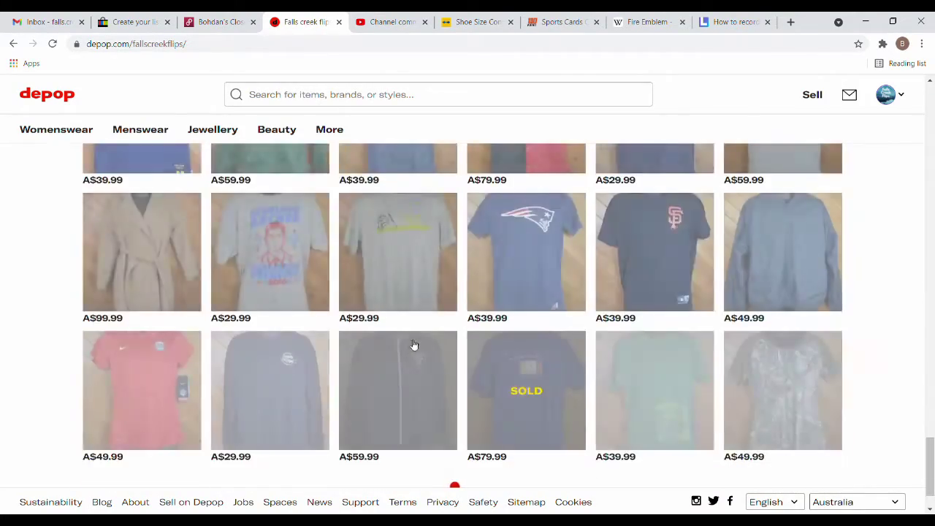
{"action": "scroll", "coordinate": [446, 310], "scroll_direction": "down", "scroll_amount": 10}
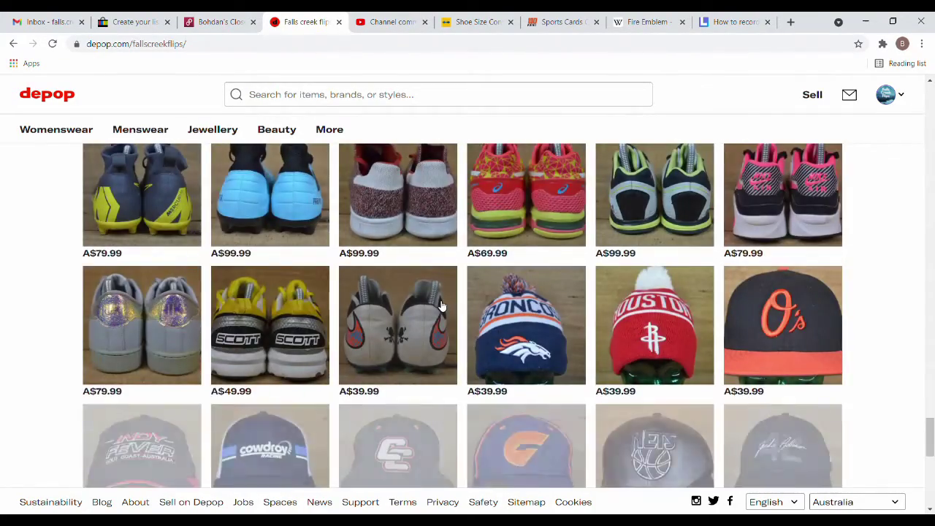
{"action": "scroll", "coordinate": [443, 304], "scroll_direction": "down", "scroll_amount": 5}
{"action": "scroll", "coordinate": [441, 301], "scroll_direction": "down", "scroll_amount": 10}
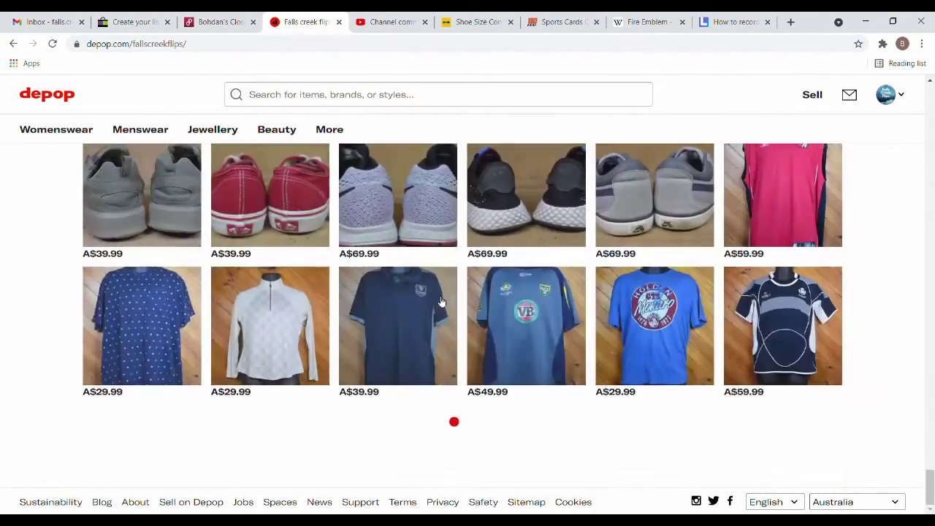
{"action": "scroll", "coordinate": [442, 301], "scroll_direction": "down", "scroll_amount": 10}
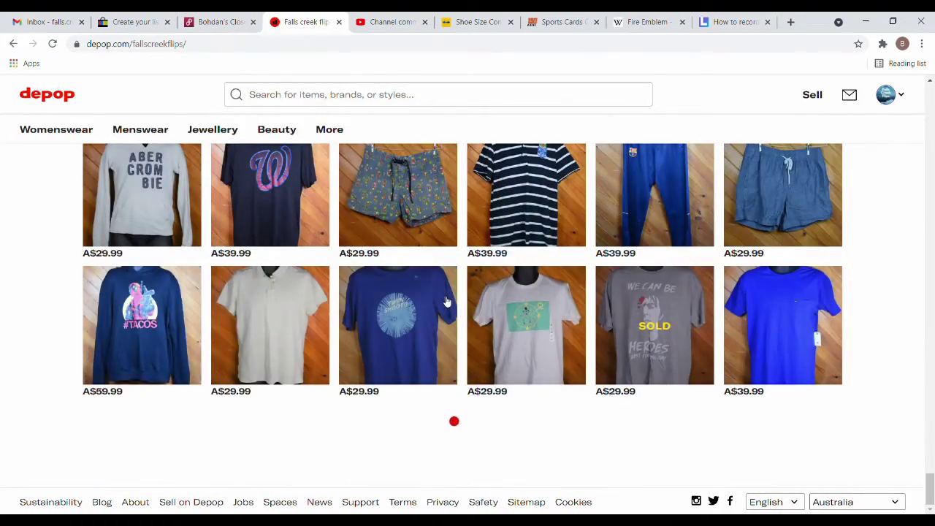
{"action": "scroll", "coordinate": [447, 301], "scroll_direction": "down", "scroll_amount": 10}
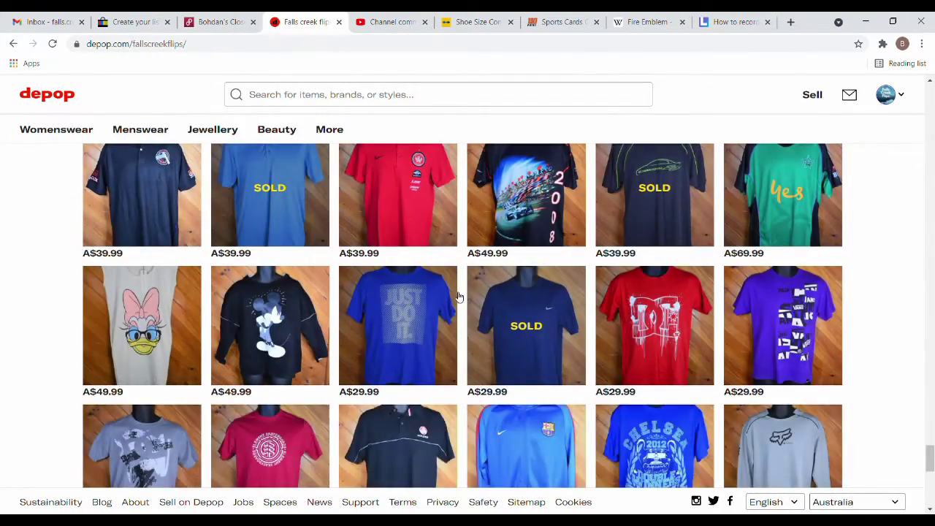
{"action": "scroll", "coordinate": [460, 294], "scroll_direction": "down", "scroll_amount": 10}
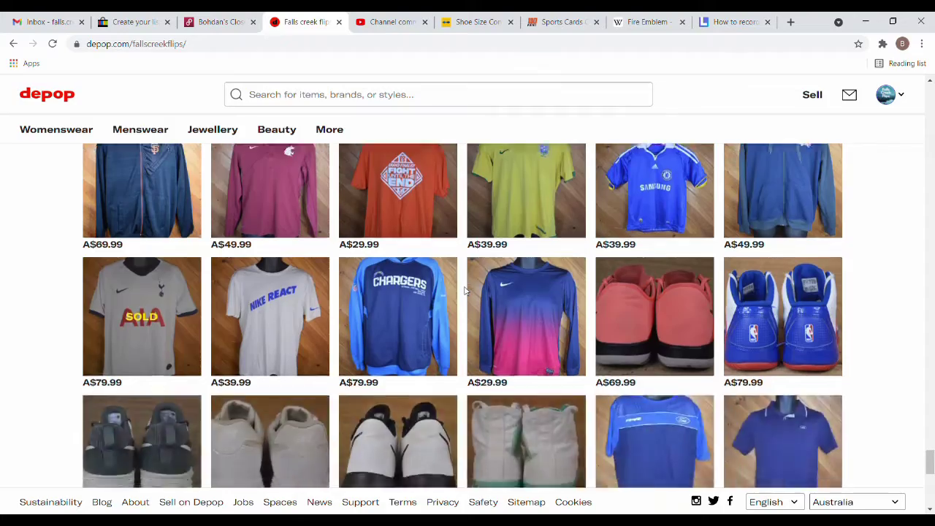
Look through the Depop shop's sold items to the end of the list and return to the profile details.
{"action": "scroll", "coordinate": [467, 292], "scroll_direction": "down", "scroll_amount": 10}
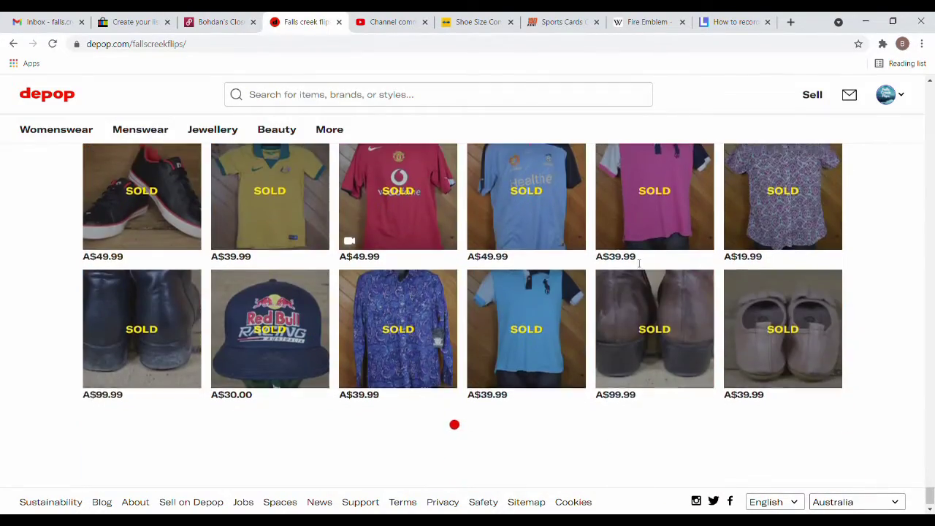
{"action": "scroll", "coordinate": [644, 267], "scroll_direction": "down", "scroll_amount": 10}
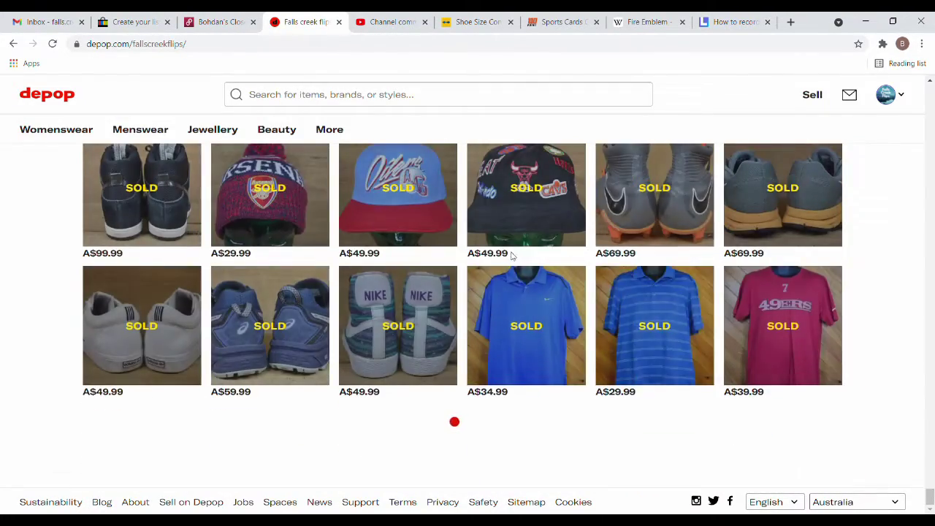
{"action": "scroll", "coordinate": [518, 284], "scroll_direction": "down", "scroll_amount": 10}
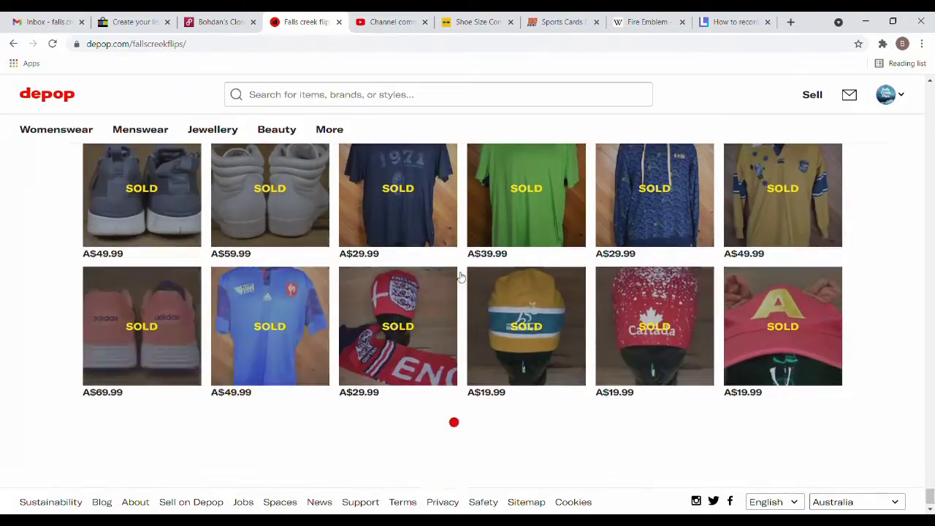
{"action": "scroll", "coordinate": [501, 285], "scroll_direction": "down", "scroll_amount": 5}
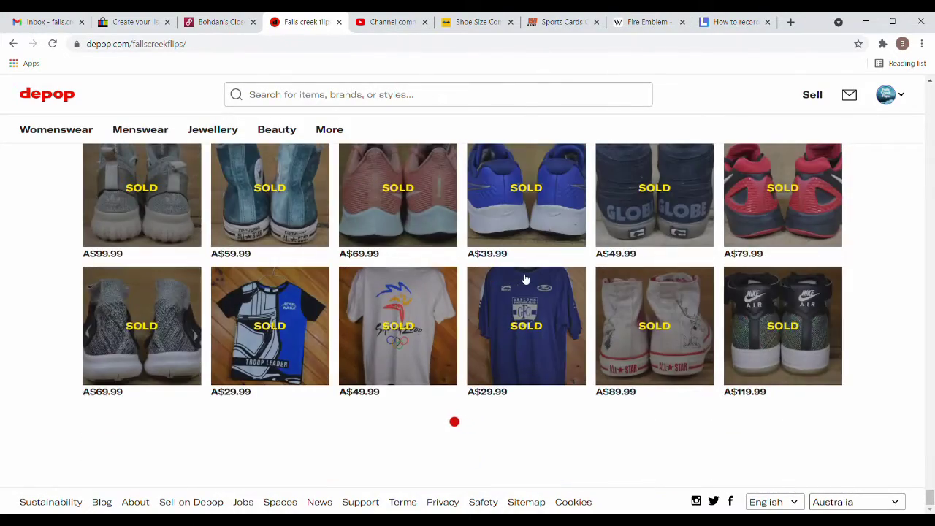
{"action": "scroll", "coordinate": [541, 288], "scroll_direction": "down", "scroll_amount": 10}
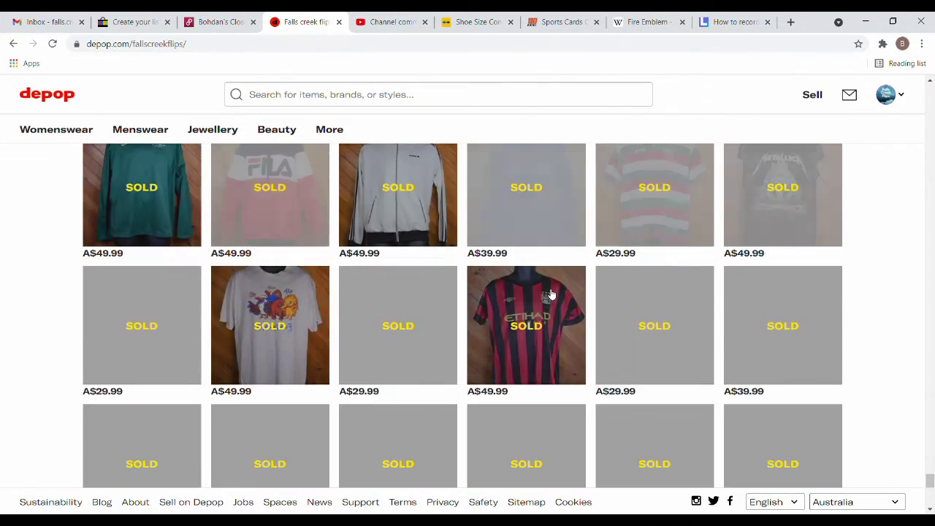
{"action": "scroll", "coordinate": [552, 292], "scroll_direction": "down", "scroll_amount": 6}
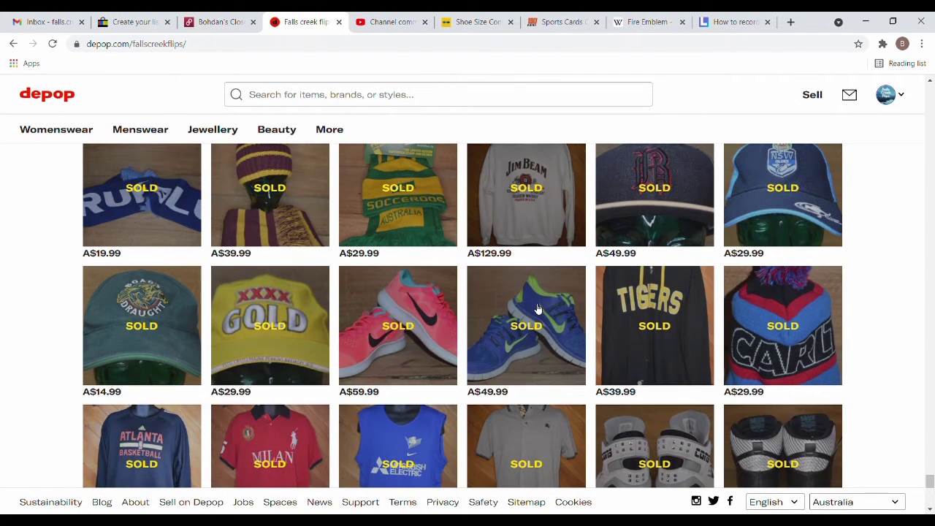
{"action": "scroll", "coordinate": [537, 288], "scroll_direction": "down", "scroll_amount": 10}
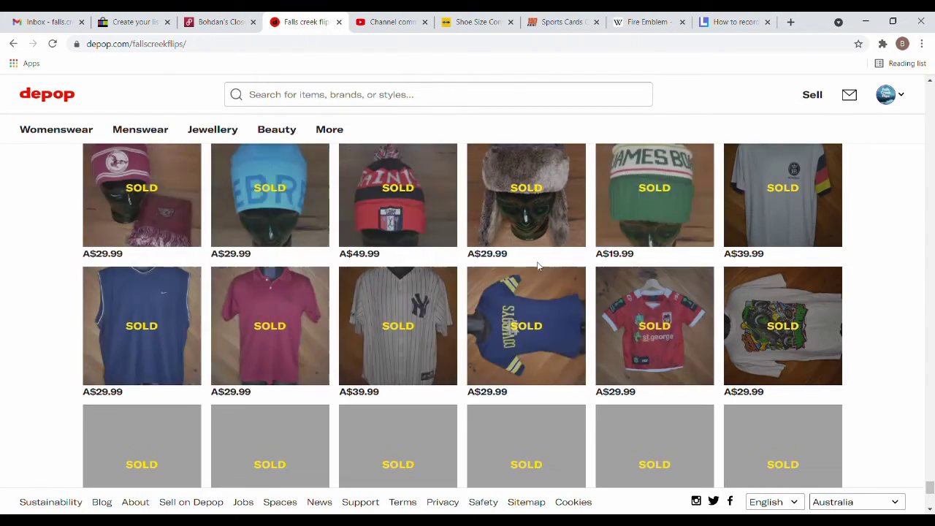
{"action": "scroll", "coordinate": [689, 365], "scroll_direction": "down", "scroll_amount": 5}
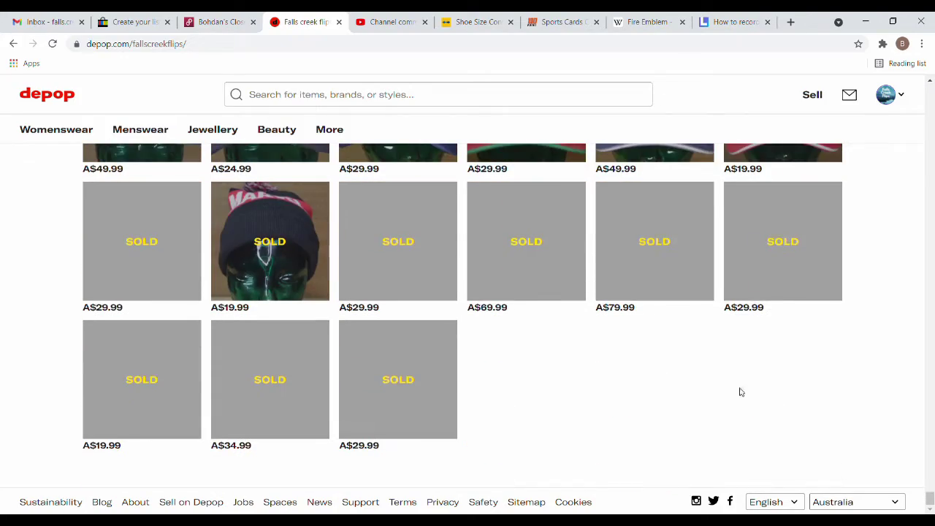
{"action": "left_click_drag", "start_coordinate": [931, 499], "coordinate": [931, 91]}
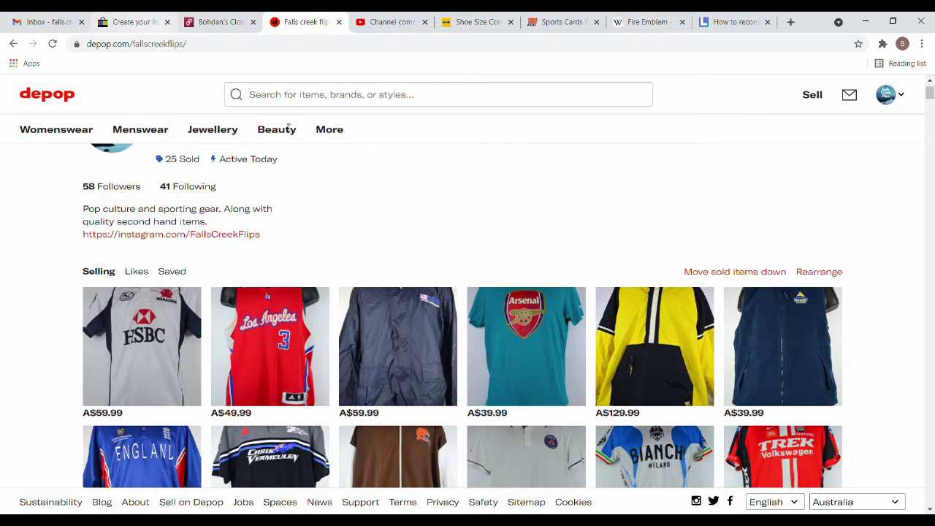
Visit eBay's listing creation page and return to the profile header of the Poshmark closet.
{"action": "left_click", "coordinate": [128, 20]}
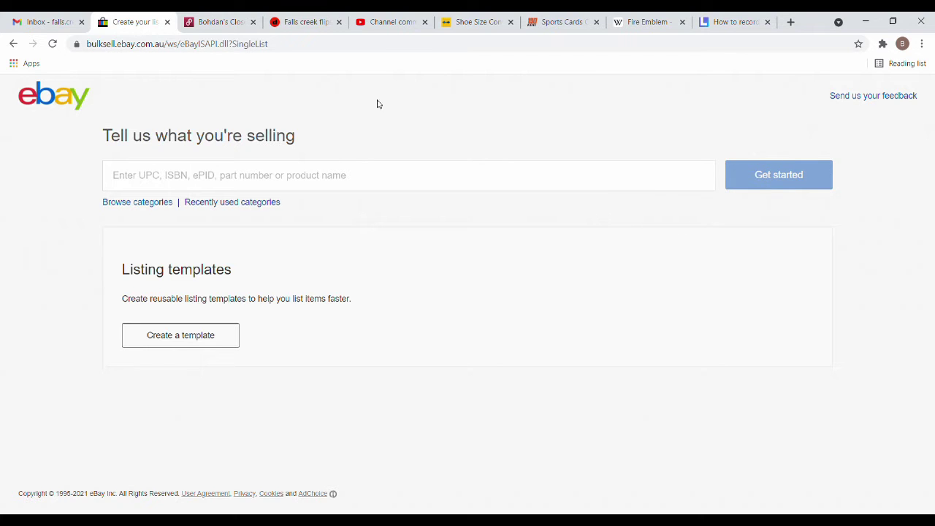
{"action": "left_click", "coordinate": [228, 25]}
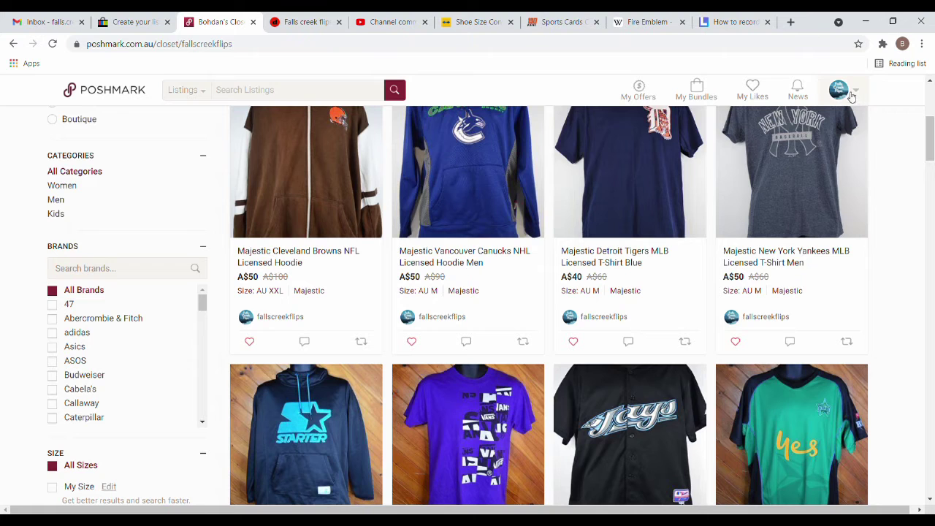
{"action": "scroll", "coordinate": [874, 167], "scroll_direction": "up", "scroll_amount": 5}
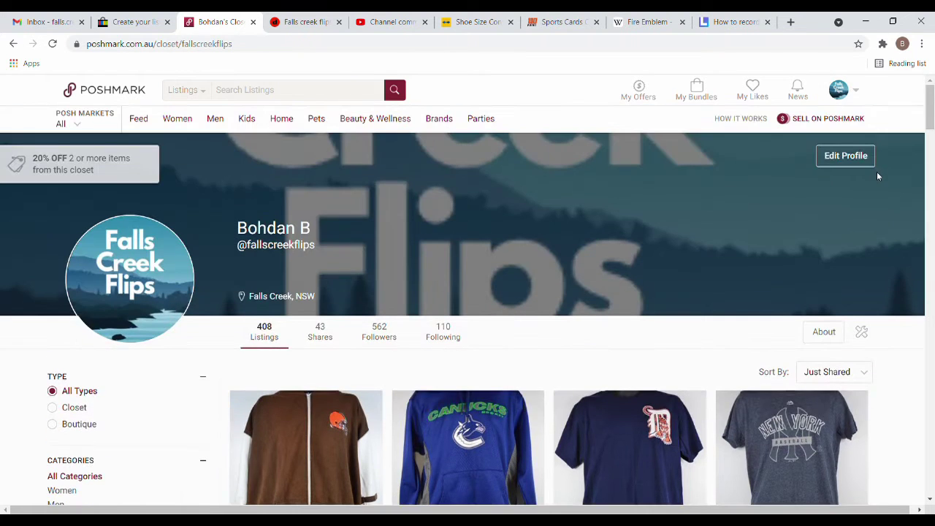
Open Poshmark's form for creating a new listing and review its fields from description to availability.
{"action": "left_click", "coordinate": [811, 126]}
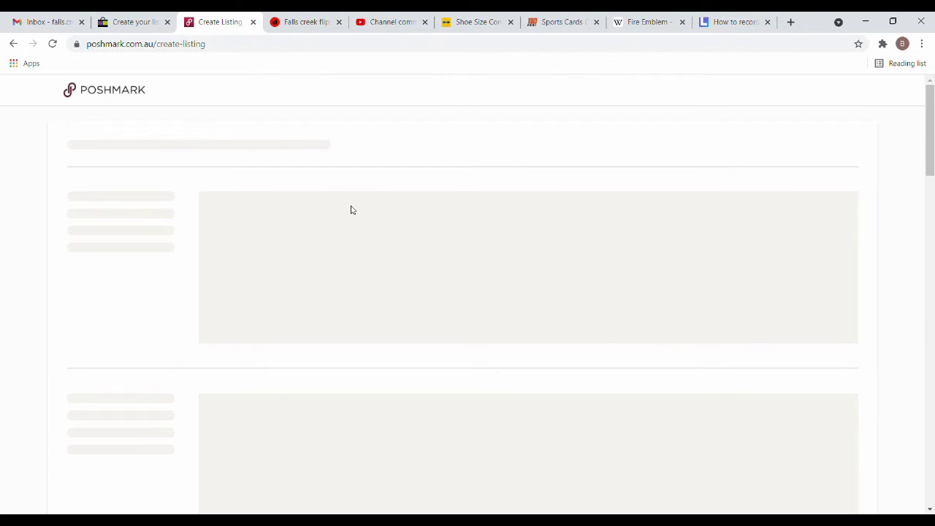
{"action": "scroll", "coordinate": [353, 213], "scroll_direction": "down", "scroll_amount": 10}
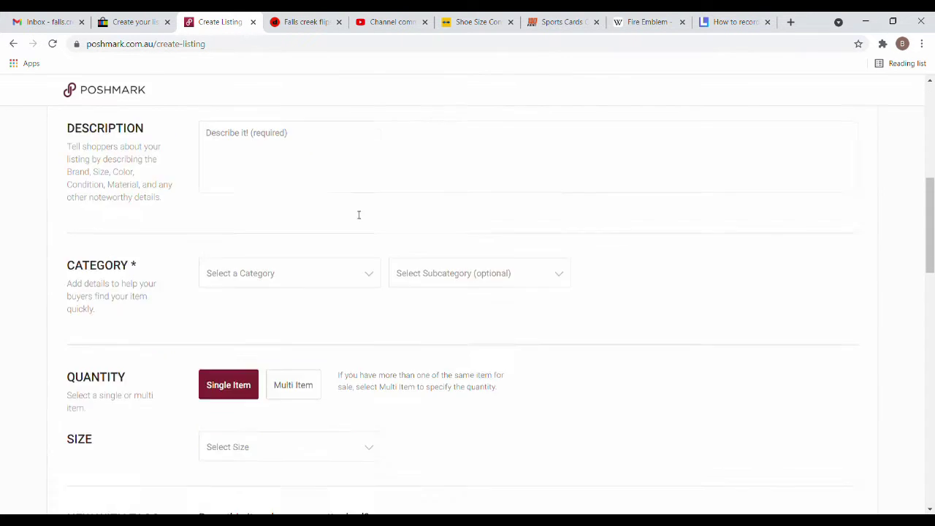
{"action": "scroll", "coordinate": [358, 222], "scroll_direction": "down", "scroll_amount": 3}
{"action": "scroll", "coordinate": [378, 226], "scroll_direction": "down", "scroll_amount": 3}
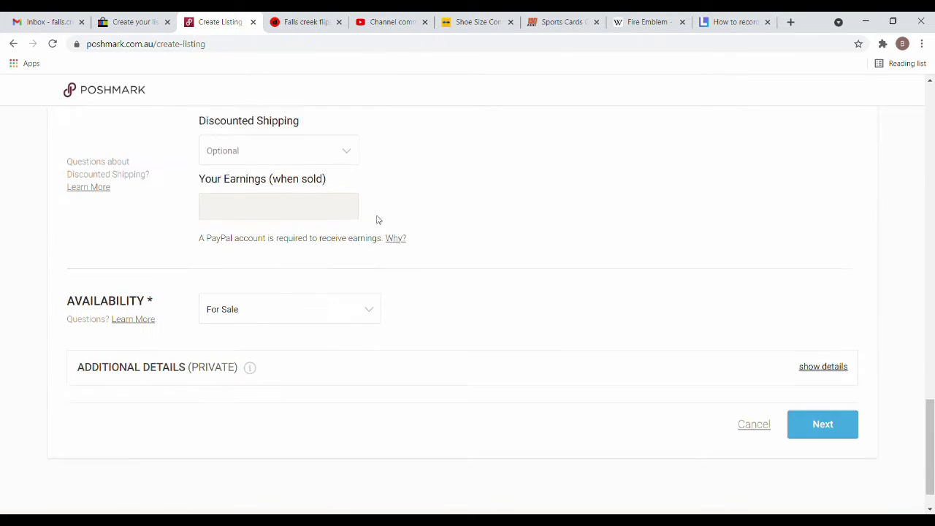
Examine the Original Price and Listing Price fields in the new listing's pricing section.
{"action": "scroll", "coordinate": [378, 219], "scroll_direction": "up", "scroll_amount": 2}
{"action": "left_click", "coordinate": [225, 212]}
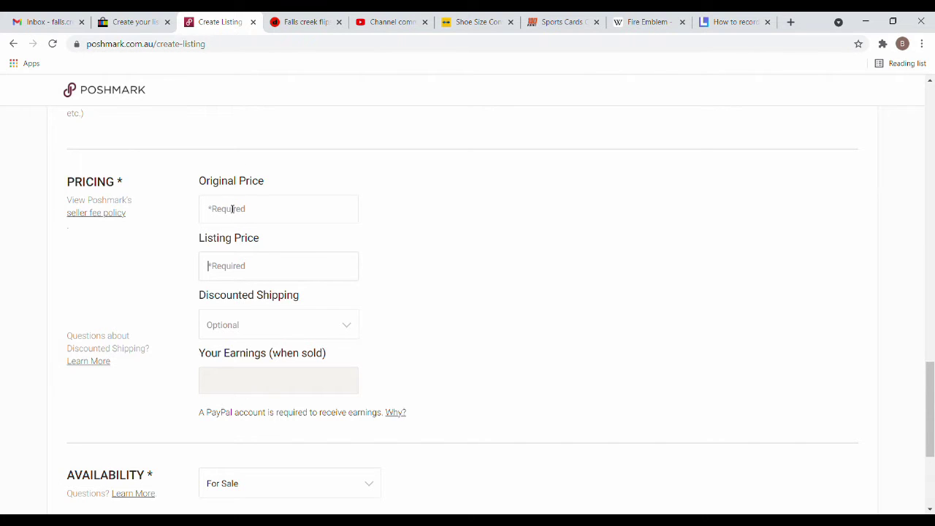
{"action": "left_click", "coordinate": [232, 209]}
{"action": "left_click", "coordinate": [261, 274]}
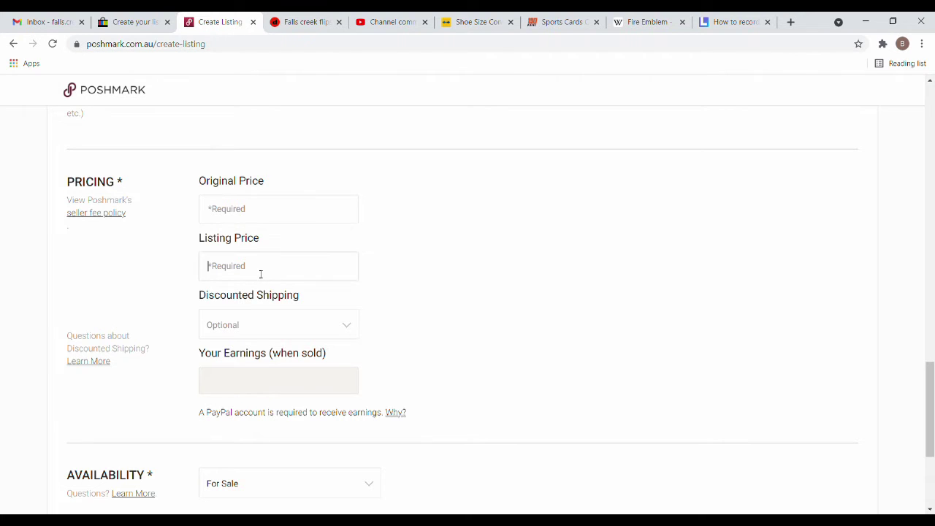
{"action": "left_click", "coordinate": [224, 219]}
Show the new listing's private additional details, including the Listing SKU, Cost Price and Other Info fields.
{"action": "scroll", "coordinate": [430, 321], "scroll_direction": "down", "scroll_amount": 1}
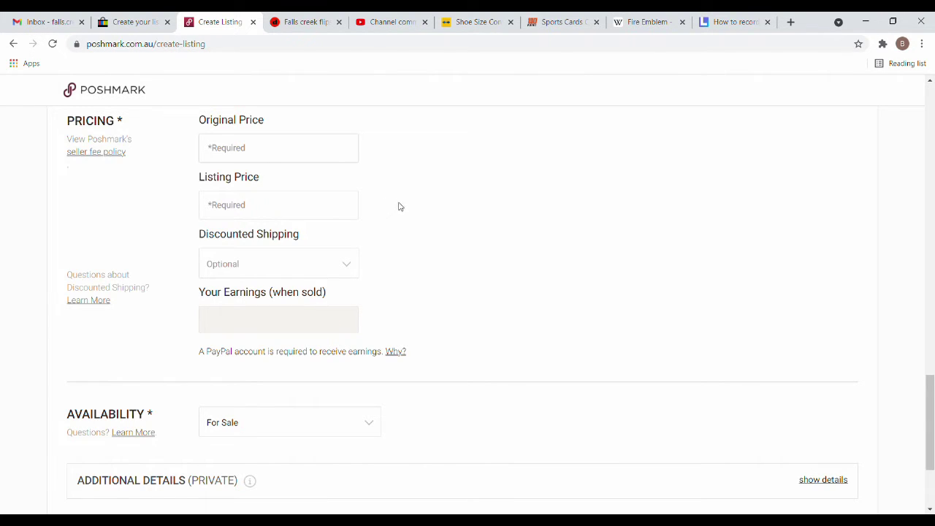
{"action": "scroll", "coordinate": [410, 281], "scroll_direction": "down", "scroll_amount": 2}
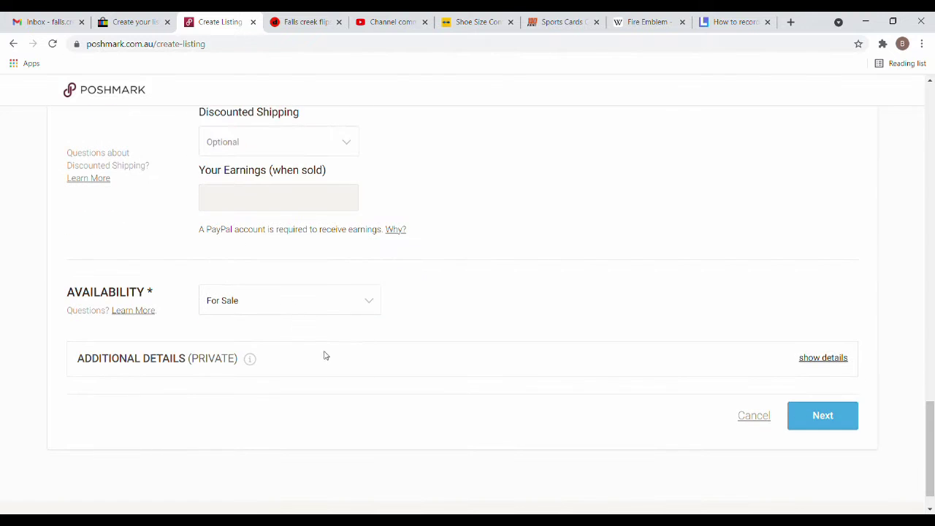
{"action": "left_click", "coordinate": [836, 359]}
{"action": "scroll", "coordinate": [126, 254], "scroll_direction": "down", "scroll_amount": 3}
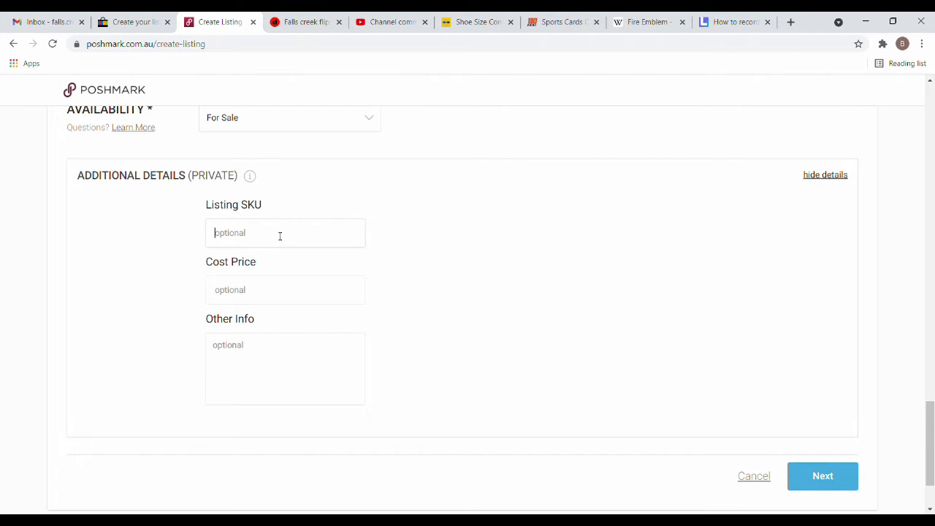
Examine the optional SKU, cost and other-info inputs of the Poshmark listing one after another.
{"action": "left_click", "coordinate": [235, 237]}
{"action": "left_click", "coordinate": [248, 239]}
{"action": "left_click", "coordinate": [252, 302]}
{"action": "left_click", "coordinate": [265, 357]}
Open Depop's form for listing a new item and review its photo, description, category, brand and condition fields.
{"action": "left_click", "coordinate": [279, 21]}
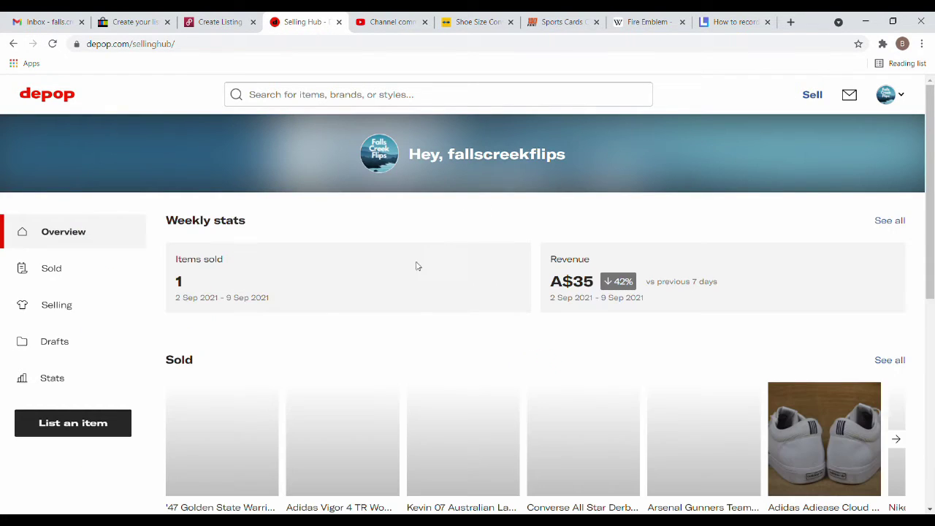
{"action": "left_click", "coordinate": [61, 426]}
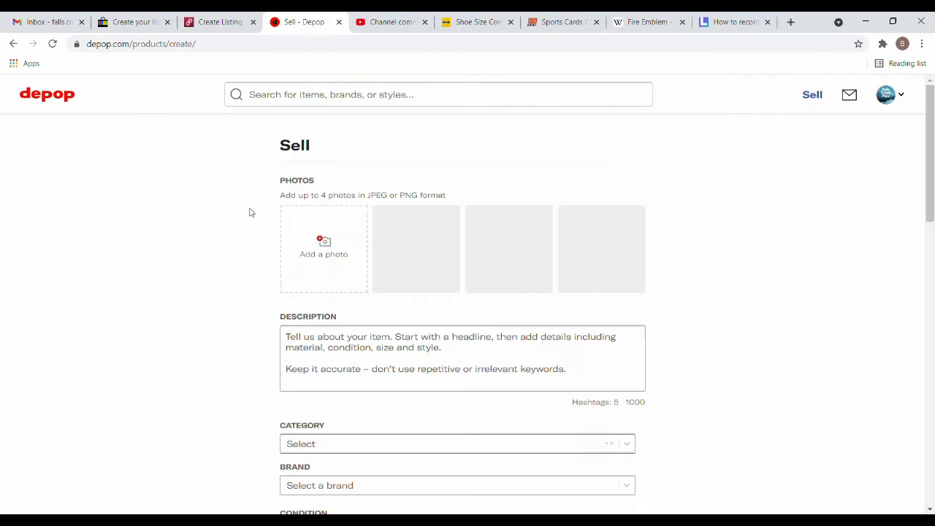
{"action": "scroll", "coordinate": [296, 200], "scroll_direction": "down", "scroll_amount": 2}
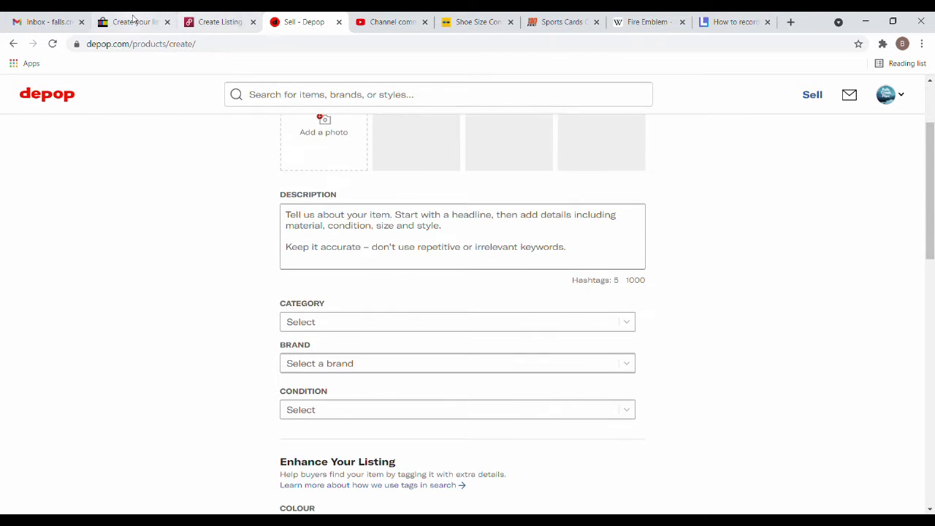
Start an eBay listing titled "Golden State Warriors Majestic Shirt" in Sporting Goods > Basketball > Clothing, Footwear > Other.
{"action": "left_click", "coordinate": [131, 22]}
{"action": "left_click", "coordinate": [245, 181]}
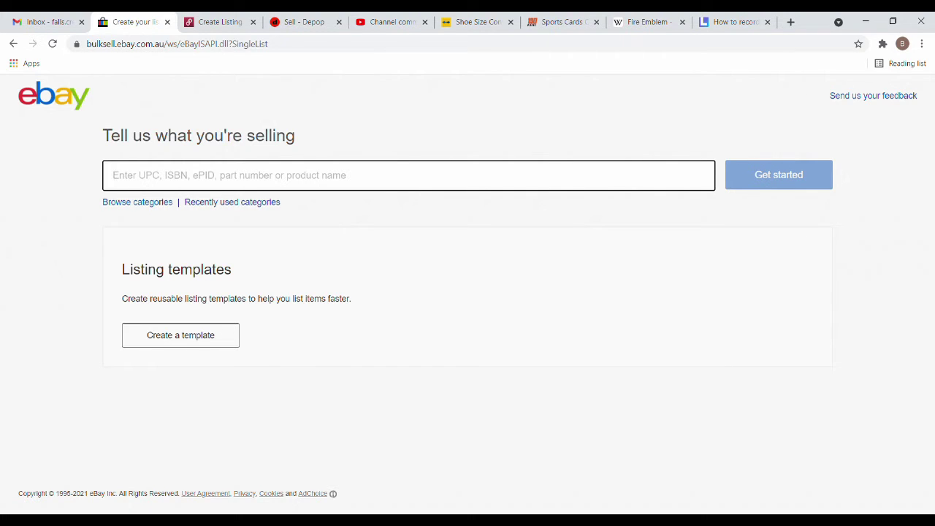
{"action": "key", "text": "alt+Tab"}
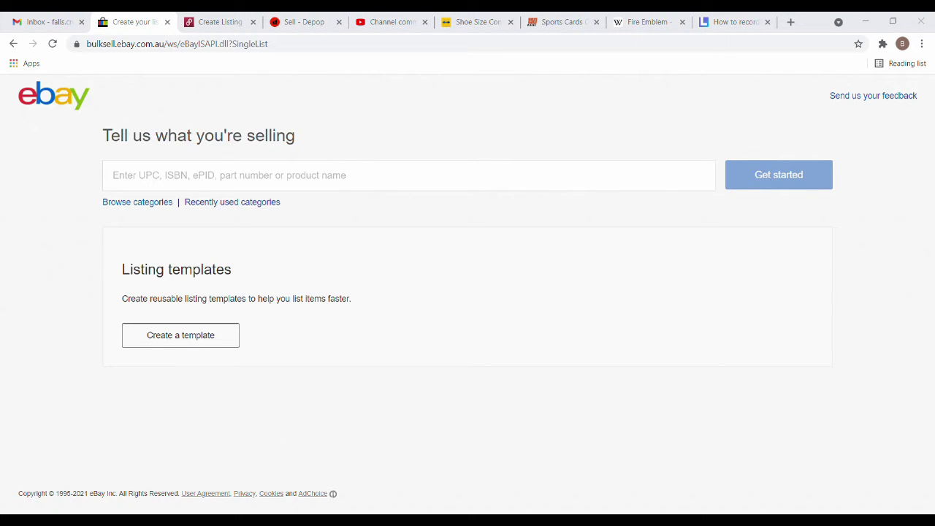
{"action": "key", "text": "alt+Tab"}
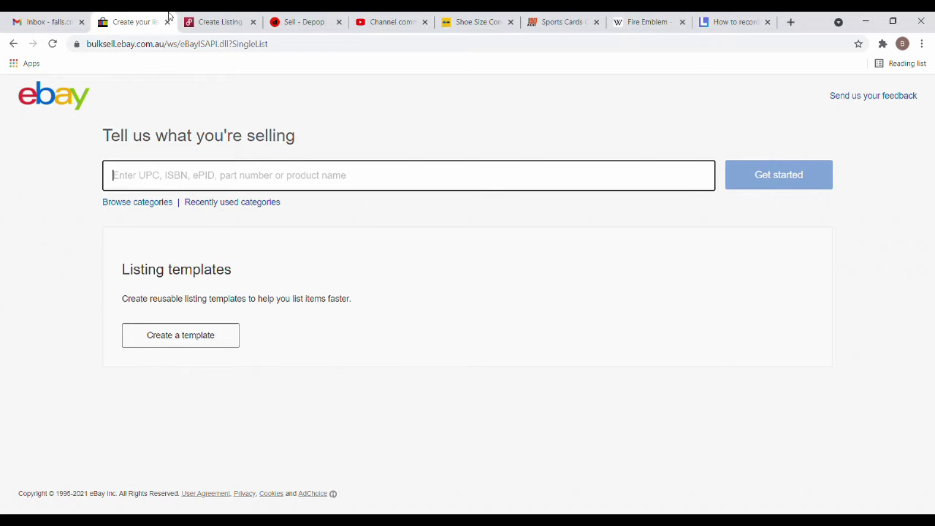
{"action": "type", "text": "f"}
{"action": "key", "text": "BackSpace"}
{"action": "type", "text": "Golden State"}
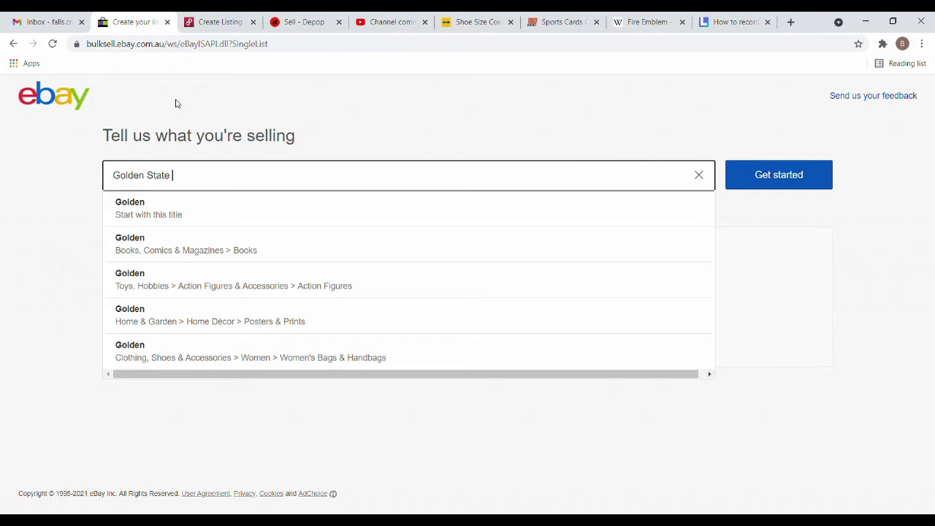
{"action": "type", "text": " Warriors Majestic S"}
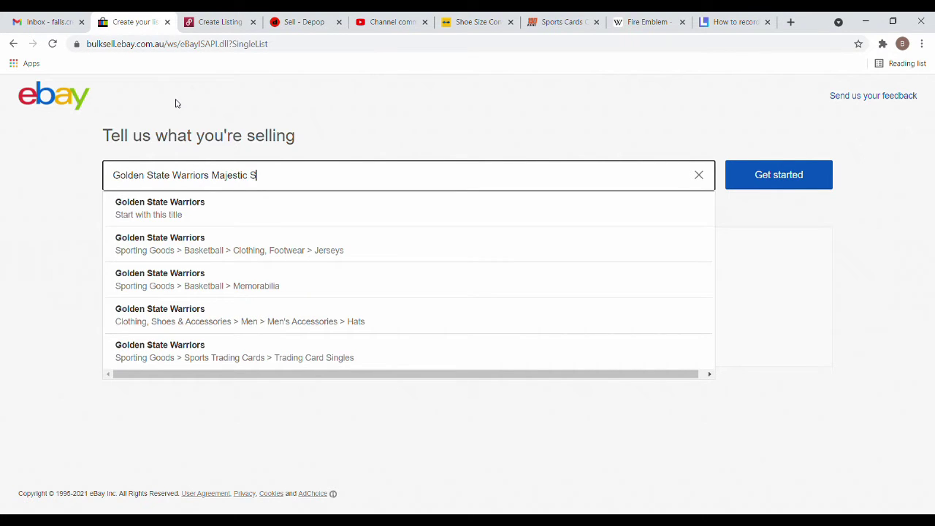
{"action": "type", "text": "hirt"}
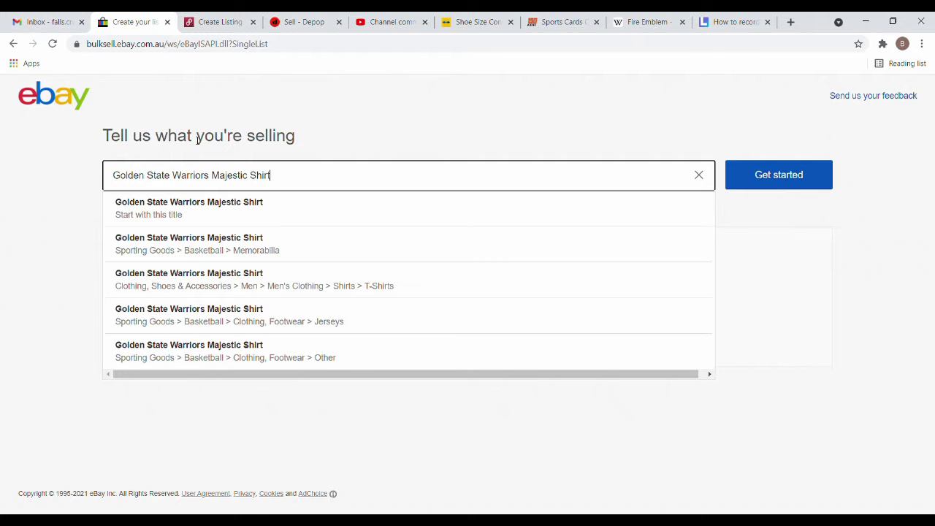
{"action": "left_click", "coordinate": [324, 357]}
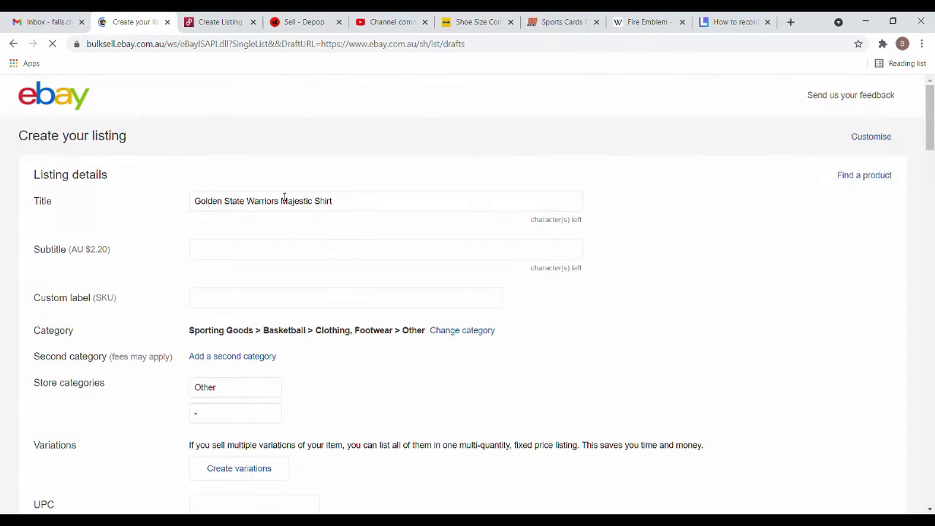
Copy the eBay listing's title "Golden State Warriors Majestic Shirt" into the title of the new Poshmark listing.
{"action": "left_click_drag", "start_coordinate": [351, 205], "coordinate": [45, 219]}
{"action": "key", "text": "ctrl+c"}
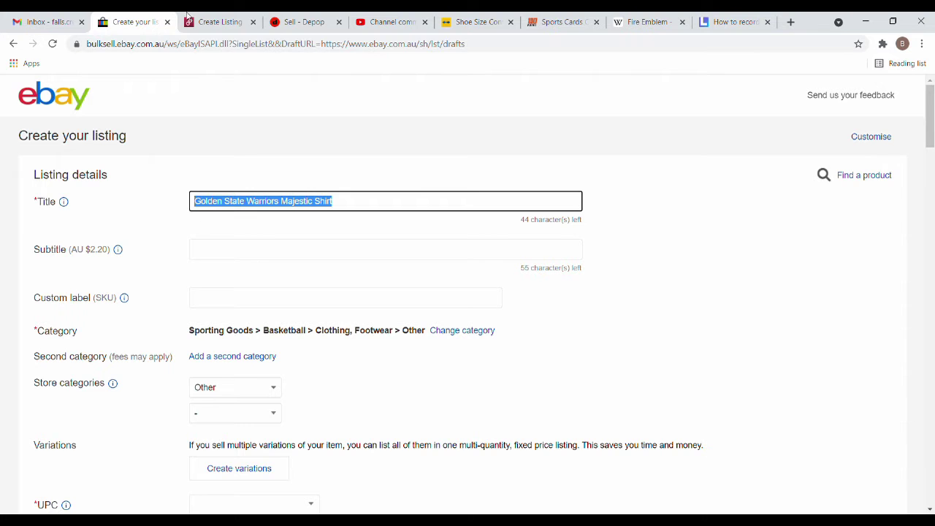
{"action": "left_click", "coordinate": [204, 23]}
{"action": "scroll", "coordinate": [340, 214], "scroll_direction": "up", "scroll_amount": 5}
{"action": "scroll", "coordinate": [340, 214], "scroll_direction": "up", "scroll_amount": 10}
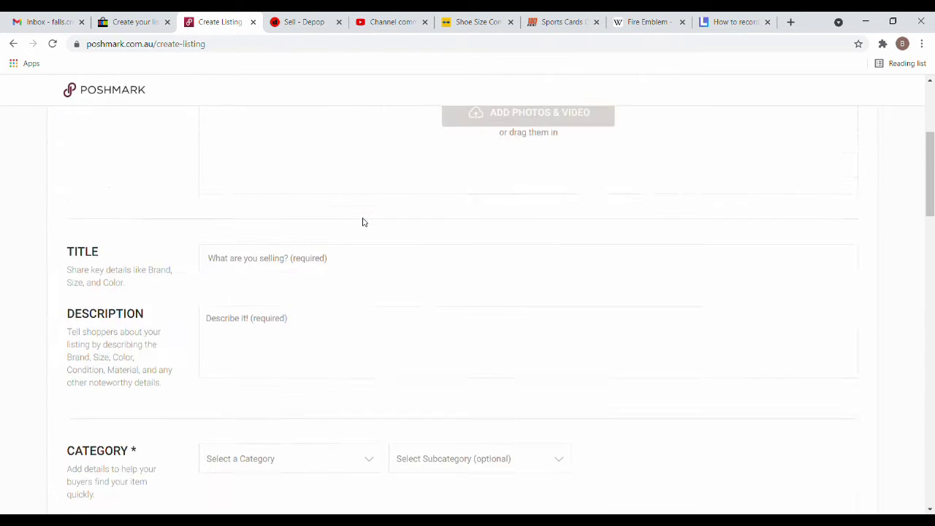
{"action": "scroll", "coordinate": [357, 240], "scroll_direction": "down", "scroll_amount": 3}
{"action": "left_click", "coordinate": [248, 267]}
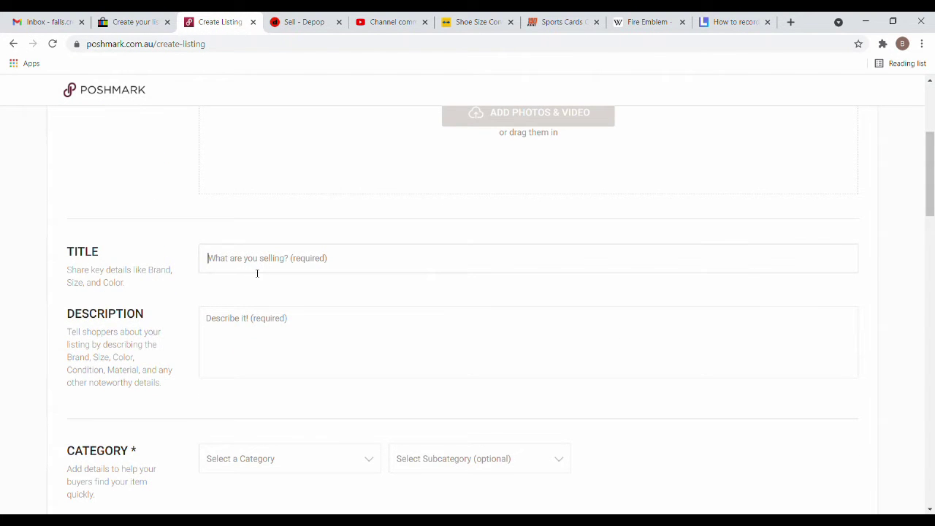
{"action": "key", "text": "ctrl+v"}
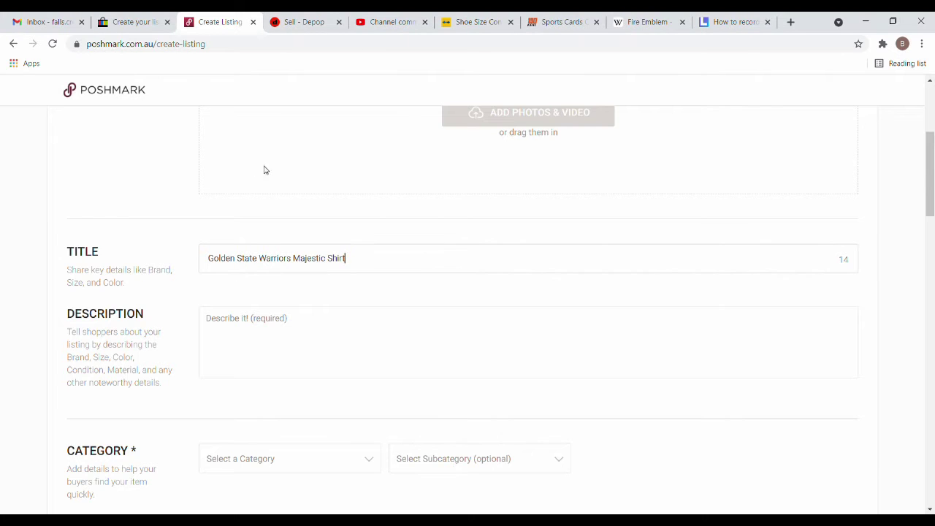
Replace the eBay listing's title with "47 Golden State Warriors NBA Licensed T'Shirt Grey Mens M".
{"action": "scroll", "coordinate": [263, 169], "scroll_direction": "up", "scroll_amount": 3}
{"action": "left_click", "coordinate": [130, 22]}
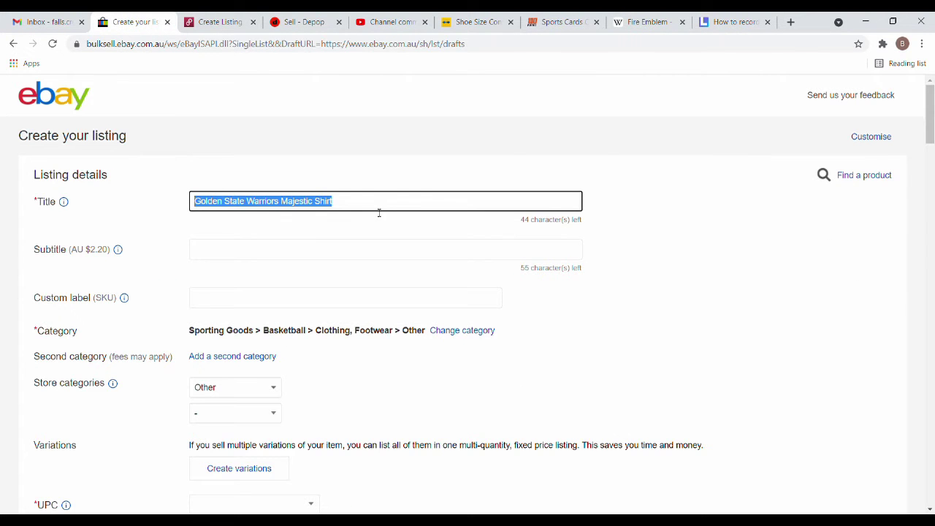
{"action": "key", "text": "ctrl+v"}
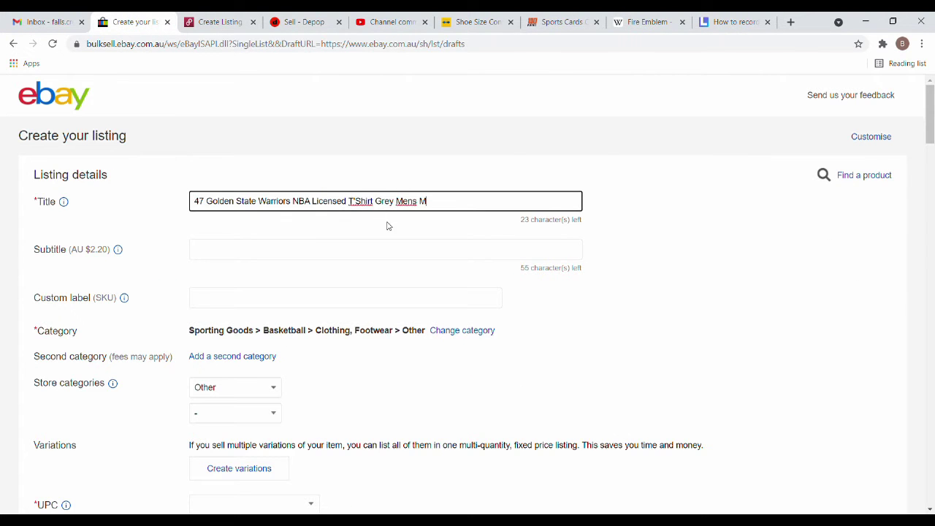
Replace the Poshmark title with "47 Golden State Warriors NBA Licensed T'Shirt Grey" and enter the same text plus "Mens M" as the description.
{"action": "left_click", "coordinate": [202, 21]}
{"action": "scroll", "coordinate": [329, 319], "scroll_direction": "down", "scroll_amount": 3}
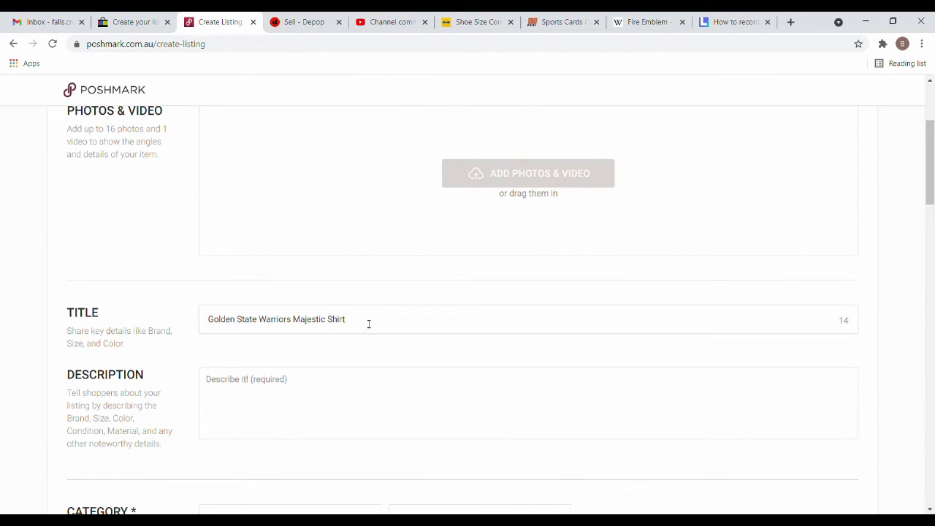
{"action": "left_click_drag", "start_coordinate": [369, 323], "coordinate": [102, 329]}
{"action": "key", "text": "ctrl+v"}
{"action": "left_click", "coordinate": [351, 383]}
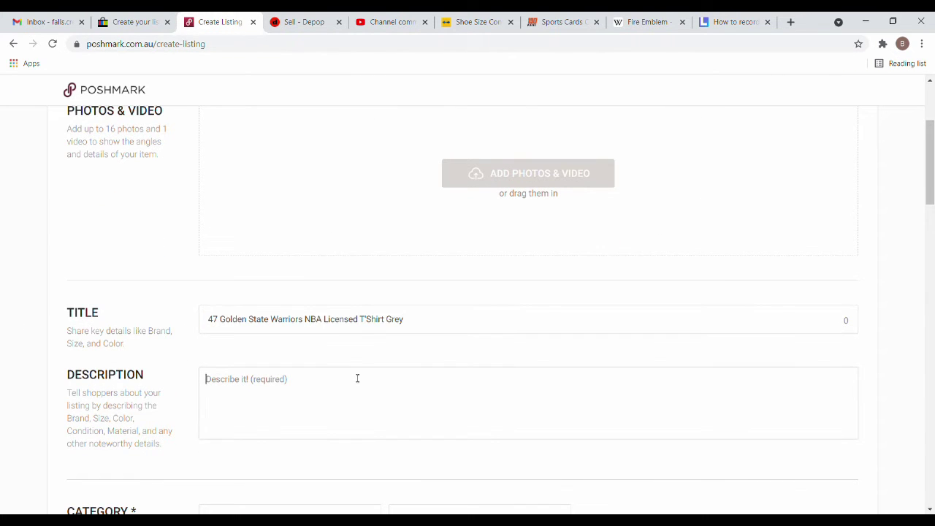
{"action": "type", "text": "47 Golden State Warriors NBA Licensed T'Shirt Grey Mens M"}
Fill the Depop listing's description with "47 Golden State Warriors NBA Licensed T'Shirt Grey Mens M".
{"action": "left_click", "coordinate": [290, 22]}
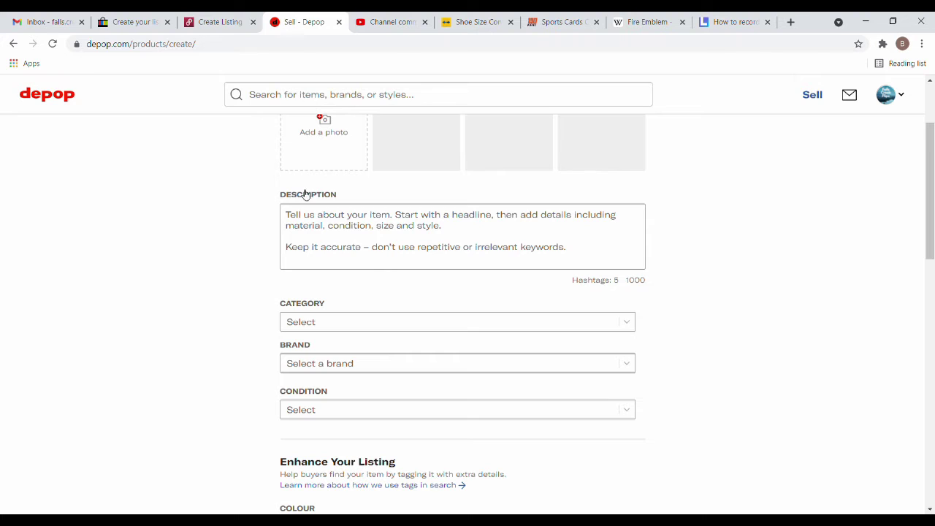
{"action": "left_click", "coordinate": [327, 231]}
{"action": "key", "text": "ctrl+v"}
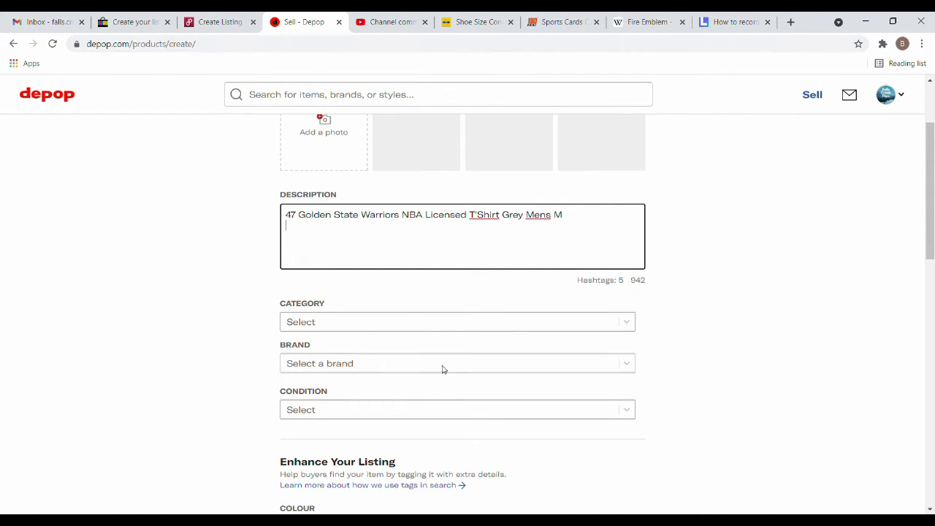
Append "- VGC - Free Postage" to the eBay listing's title and enter C11 as its custom label (SKU).
{"action": "left_click", "coordinate": [134, 21]}
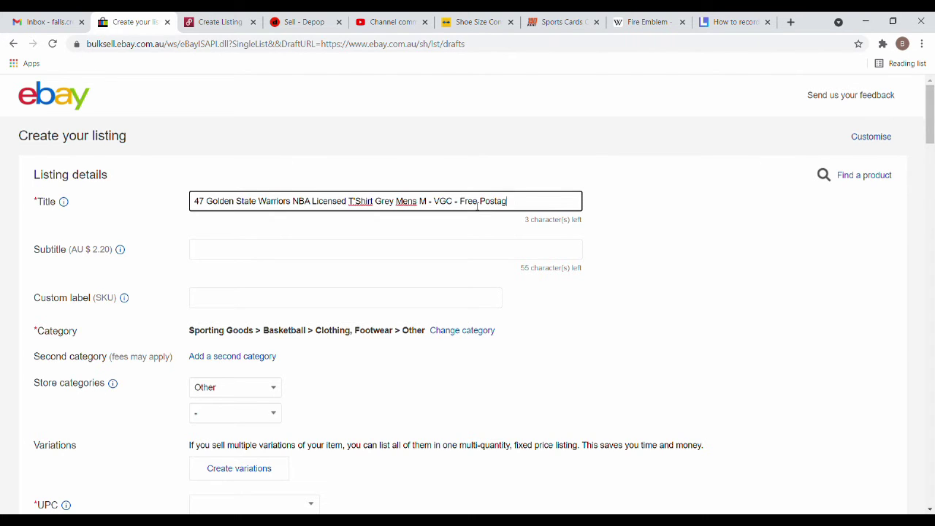
{"action": "left_click", "coordinate": [676, 342]}
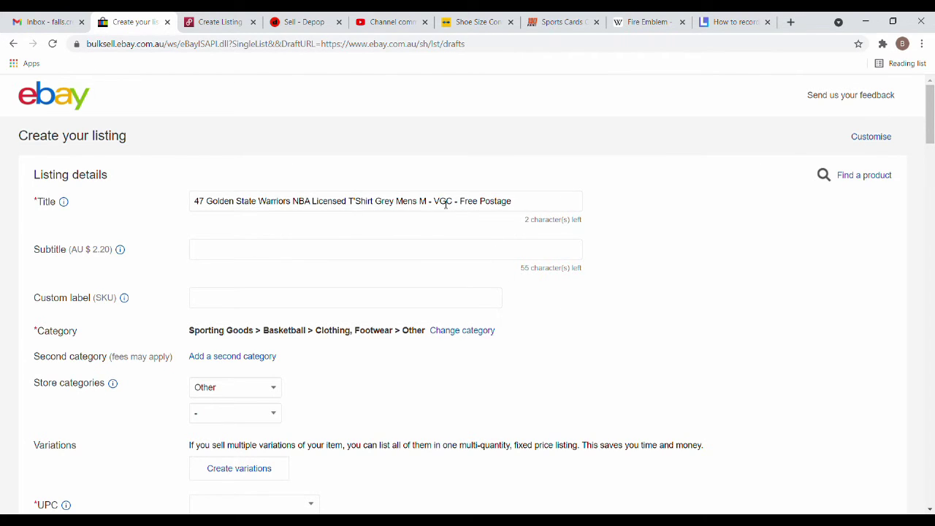
{"action": "scroll", "coordinate": [482, 227], "scroll_direction": "down", "scroll_amount": 1}
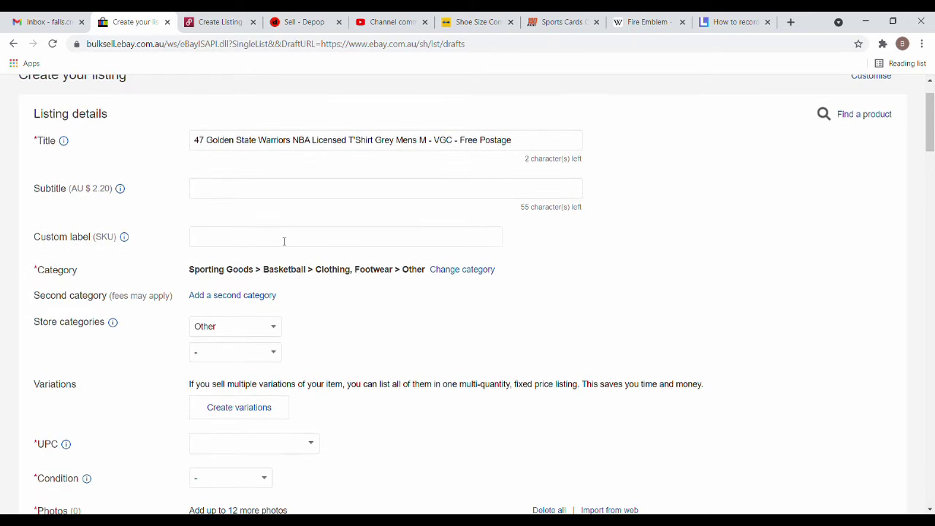
{"action": "left_click", "coordinate": [283, 242]}
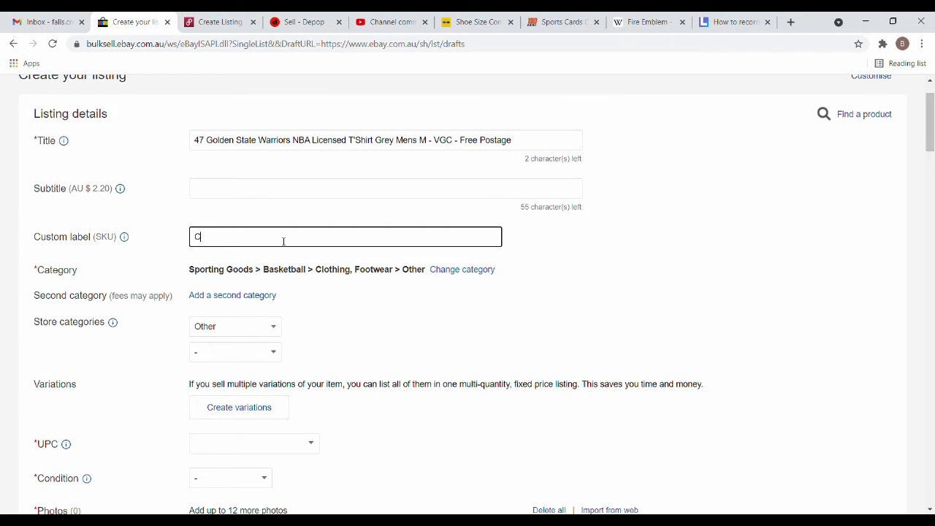
Set the eBay listing's store category to Clothing and its UPC to Does not apply.
{"action": "left_click", "coordinate": [271, 325]}
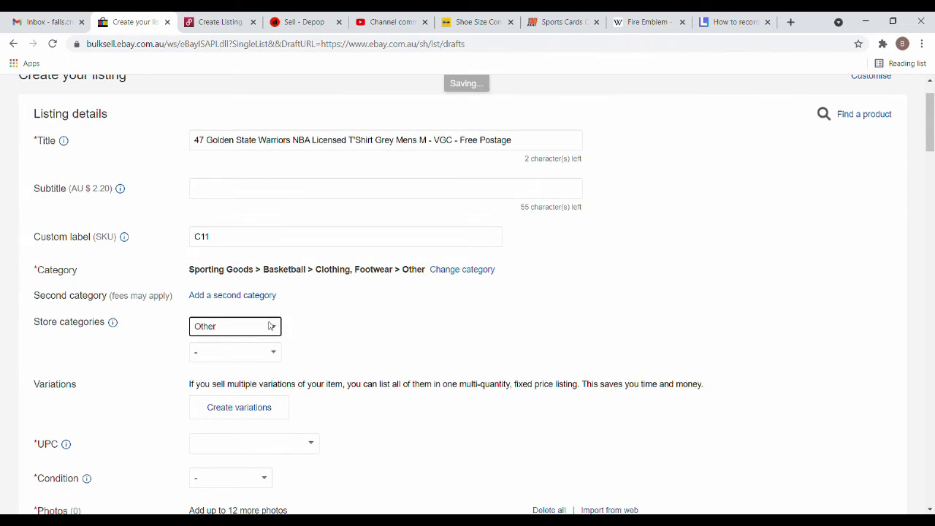
{"action": "left_click", "coordinate": [246, 358]}
{"action": "scroll", "coordinate": [290, 209], "scroll_direction": "down", "scroll_amount": 3}
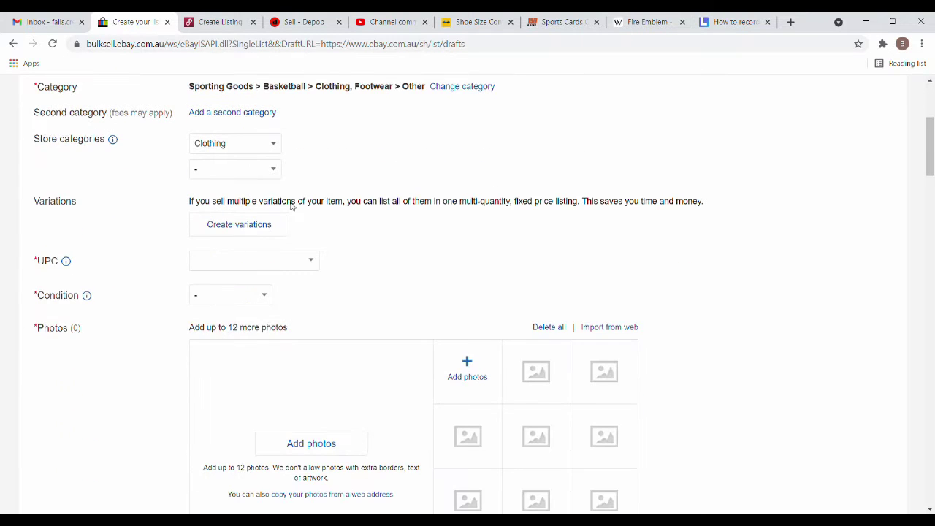
{"action": "left_click", "coordinate": [298, 268]}
{"action": "left_click", "coordinate": [265, 293]}
Set the item condition to Pre-Owned and describe it as "Very good. See images".
{"action": "left_click", "coordinate": [265, 296]}
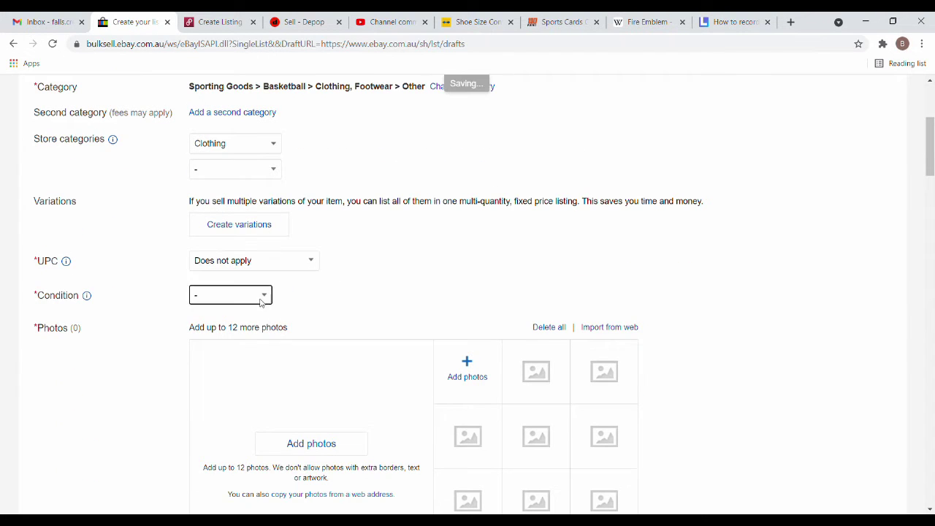
{"action": "left_click", "coordinate": [230, 360]}
{"action": "left_click", "coordinate": [229, 359]}
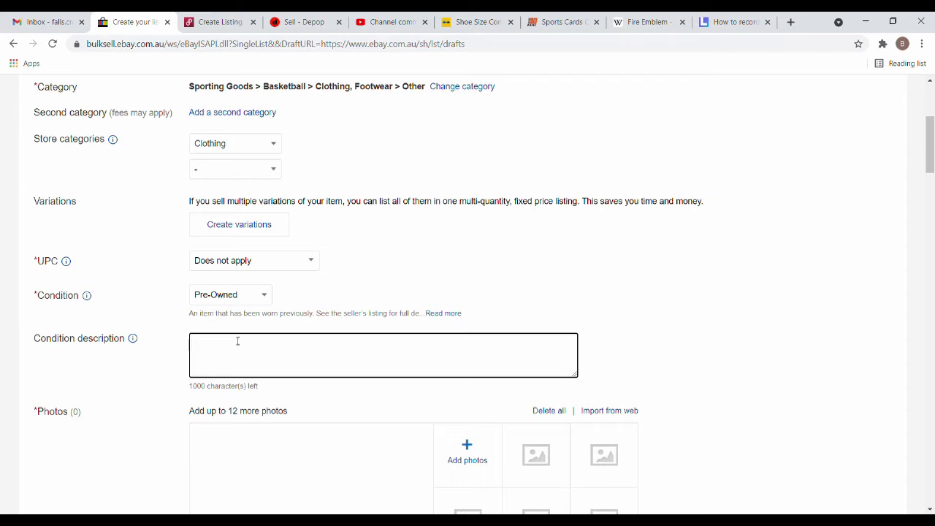
{"action": "type", "text": "Very good"}
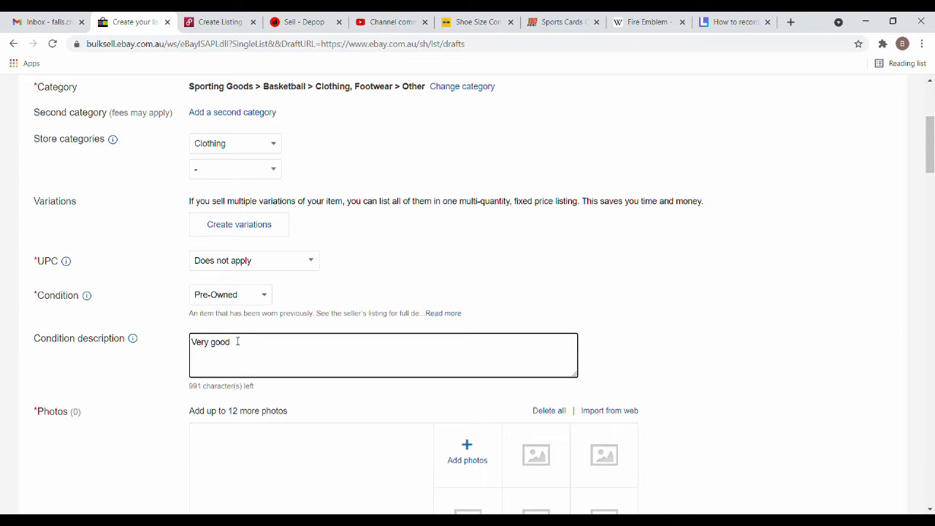
{"action": "type", "text": ". See images"}
Add the front, back and neck-label photos of the grey Warriors T-shirt to the eBay listing and preview them.
{"action": "scroll", "coordinate": [410, 246], "scroll_direction": "down", "scroll_amount": 2}
{"action": "left_click", "coordinate": [308, 346]}
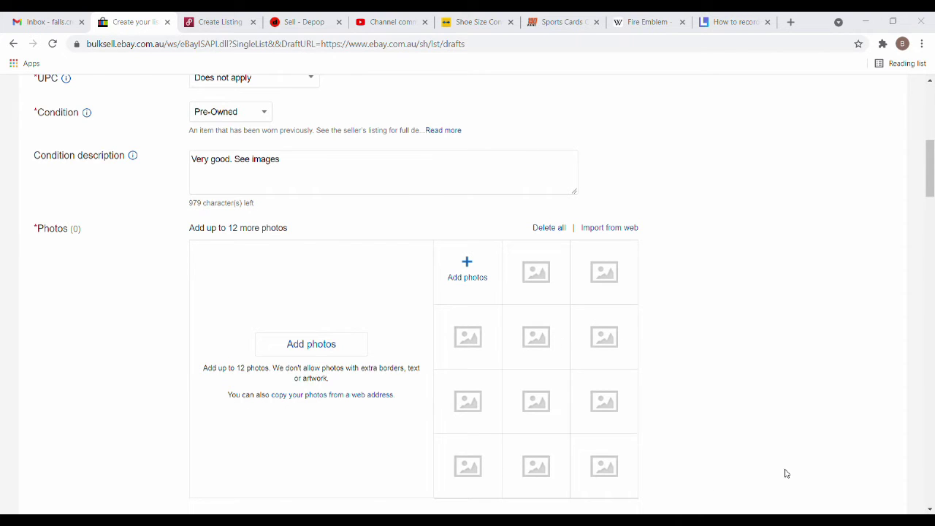
{"action": "left_click_drag", "start_coordinate": [661, 484], "coordinate": [340, 309]}
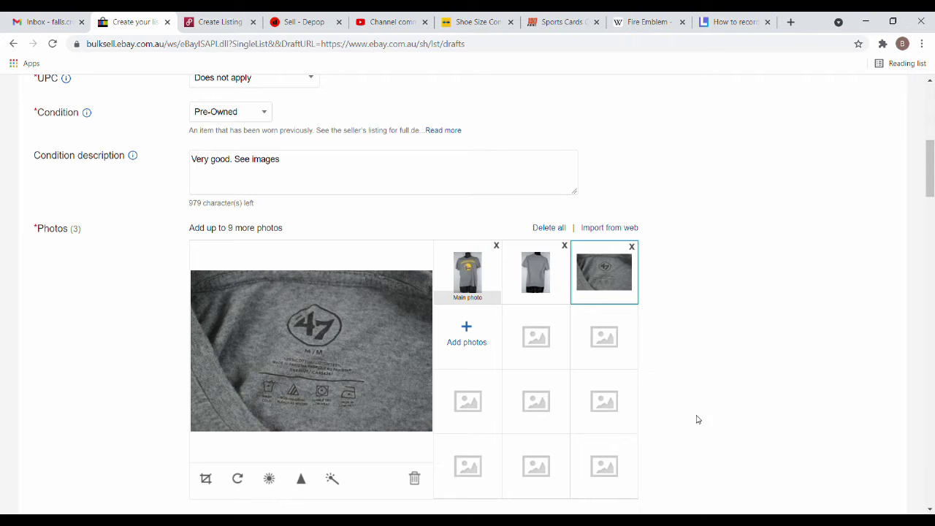
{"action": "left_click", "coordinate": [468, 272]}
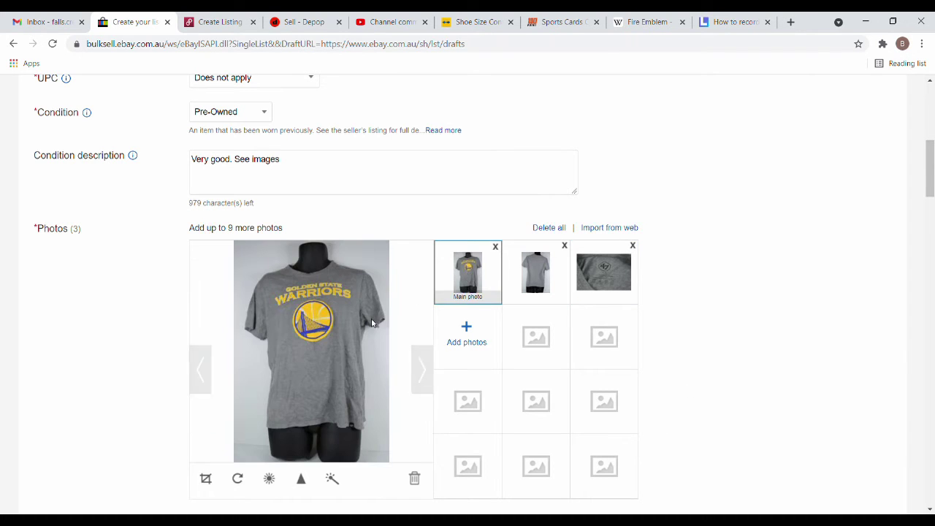
{"action": "left_click", "coordinate": [536, 272]}
Upload the front, back and neck-label photos of the grey Warriors T-shirt to the Poshmark and Depop listings.
{"action": "left_click", "coordinate": [234, 22]}
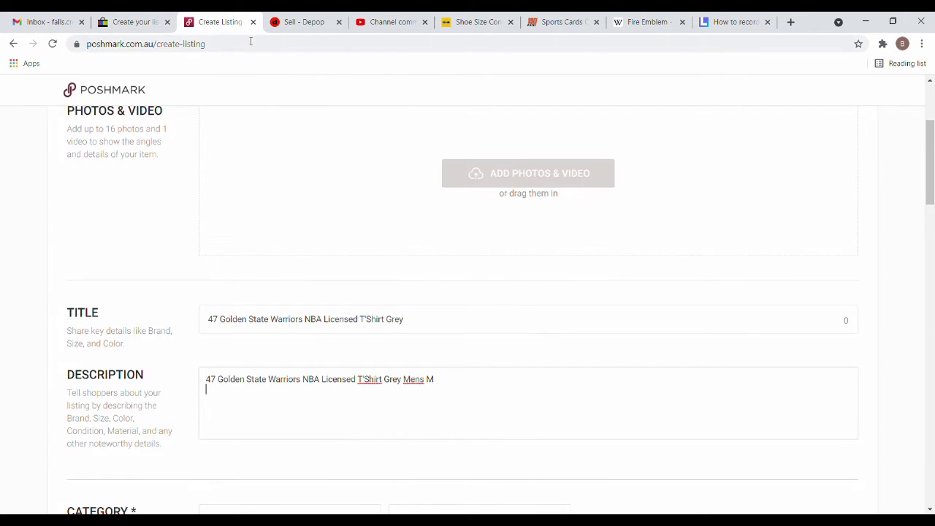
{"action": "left_click", "coordinate": [548, 176]}
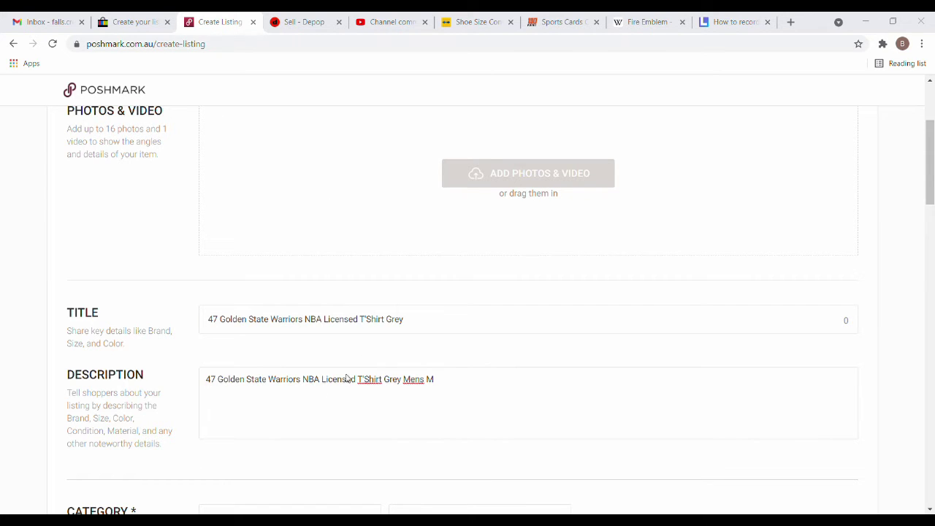
{"action": "left_click", "coordinate": [300, 23]}
{"action": "left_click", "coordinate": [332, 148]}
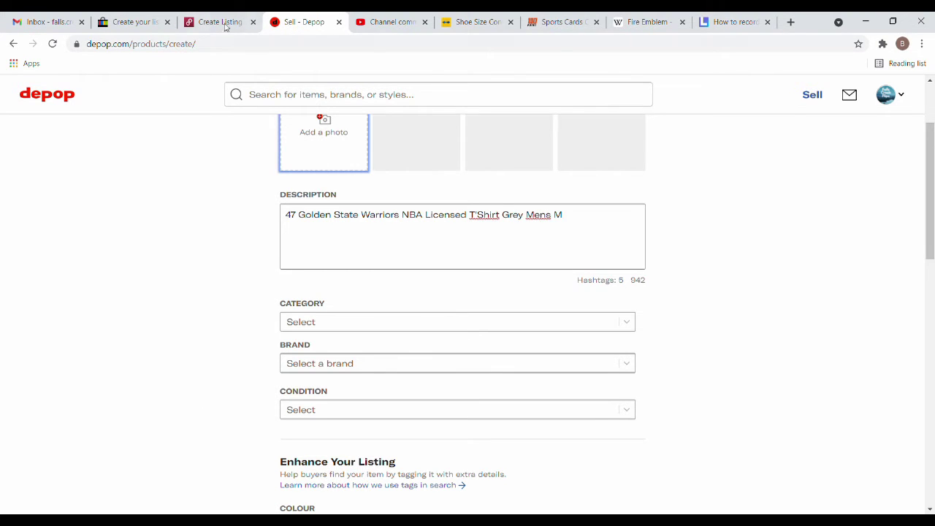
Return to the eBay listing and set the required Brand item specific to '47.
{"action": "left_click", "coordinate": [136, 22]}
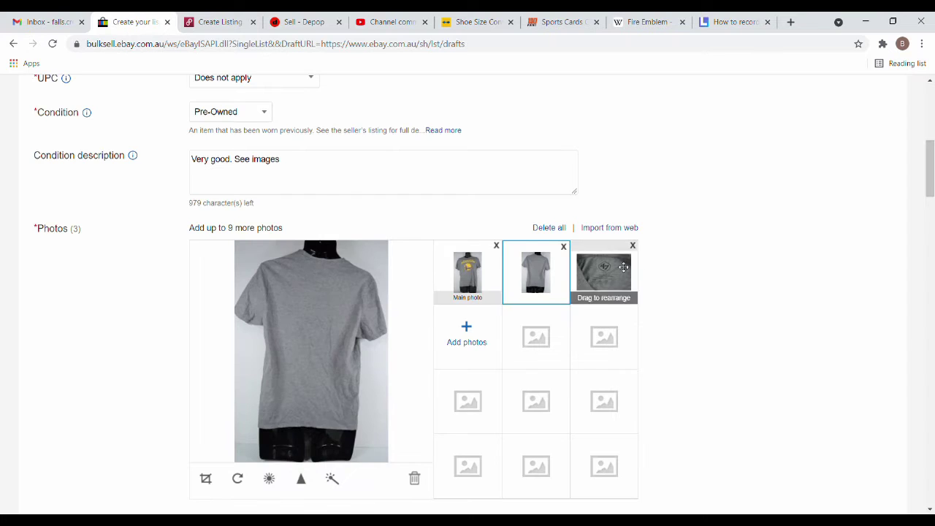
{"action": "scroll", "coordinate": [664, 262], "scroll_direction": "down", "scroll_amount": 4}
{"action": "left_click", "coordinate": [290, 281]}
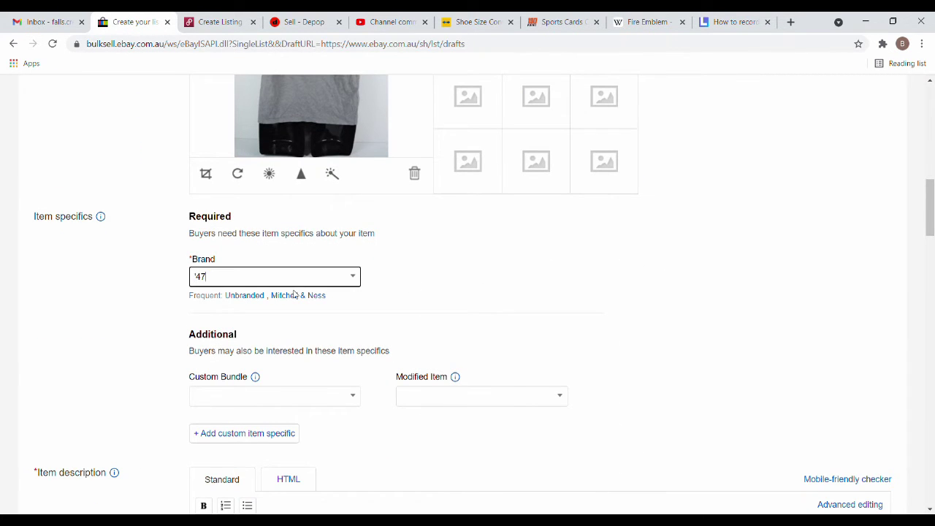
{"action": "left_click", "coordinate": [452, 263]}
Write the eBay description: "For sale is a '47 Golden State Warriors NBA T-Shirt. The shirt is grey and sized Medium. It is in very good used condition.".
{"action": "scroll", "coordinate": [447, 263], "scroll_direction": "down", "scroll_amount": 2}
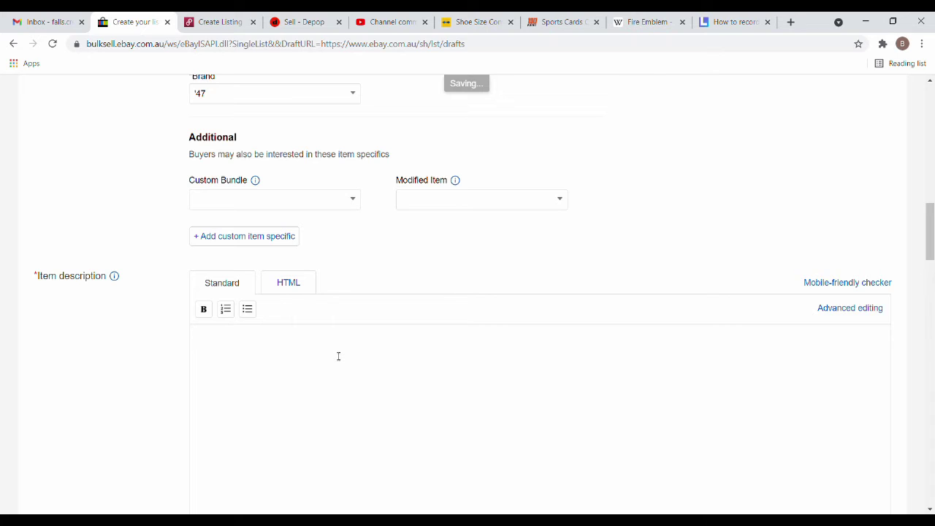
{"action": "type", "text": "For sal"}
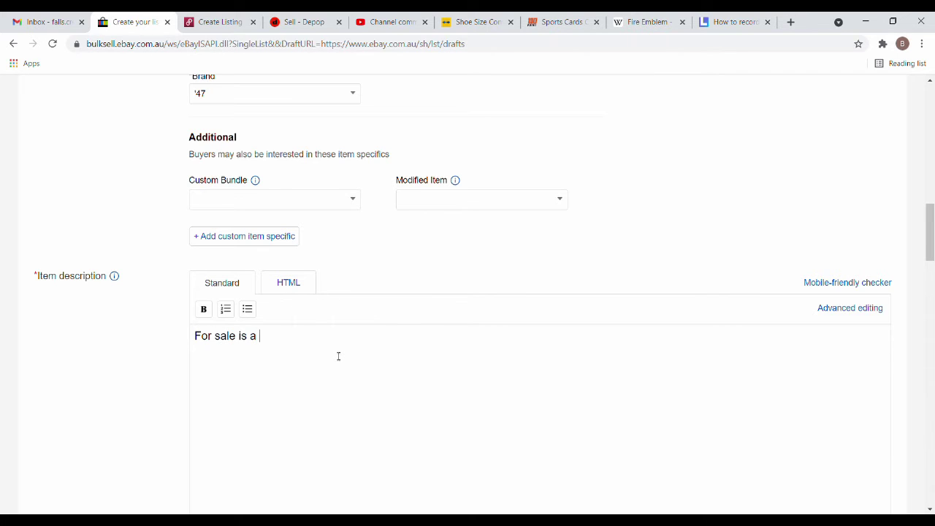
{"action": "type", "text": "e is a '47 "}
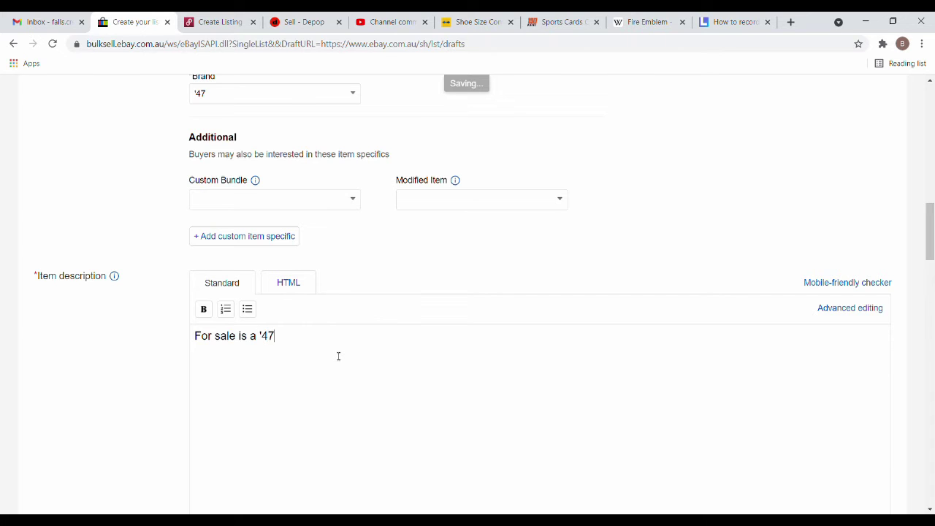
{"action": "type", "text": "Golden Stat"}
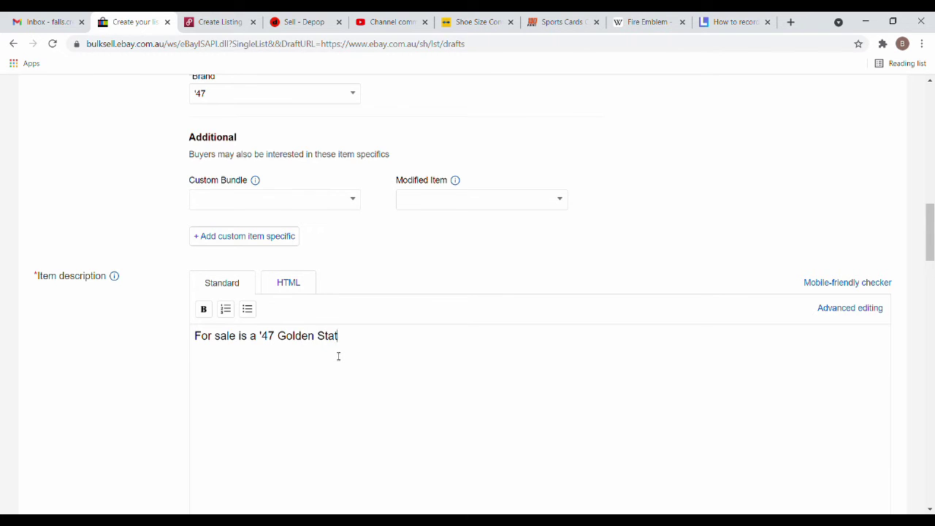
{"action": "type", "text": "e Warriors"}
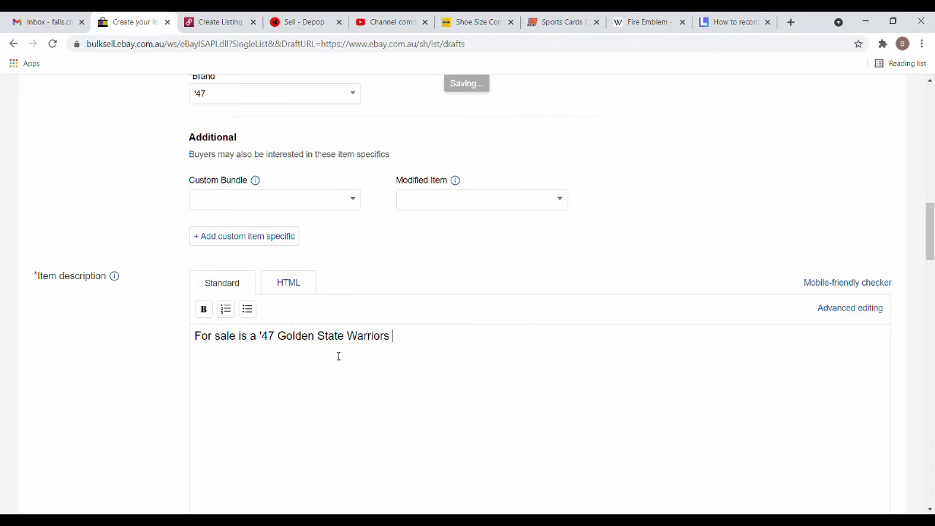
{"action": "type", "text": " NBA T-Shirt. The shiert i"}
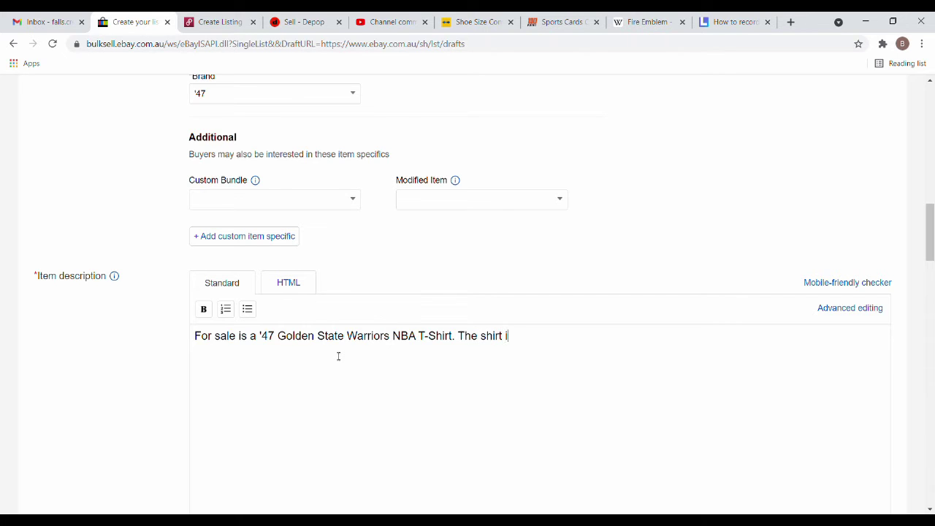
{"action": "type", "text": "s grey and sized Medium. It is in"}
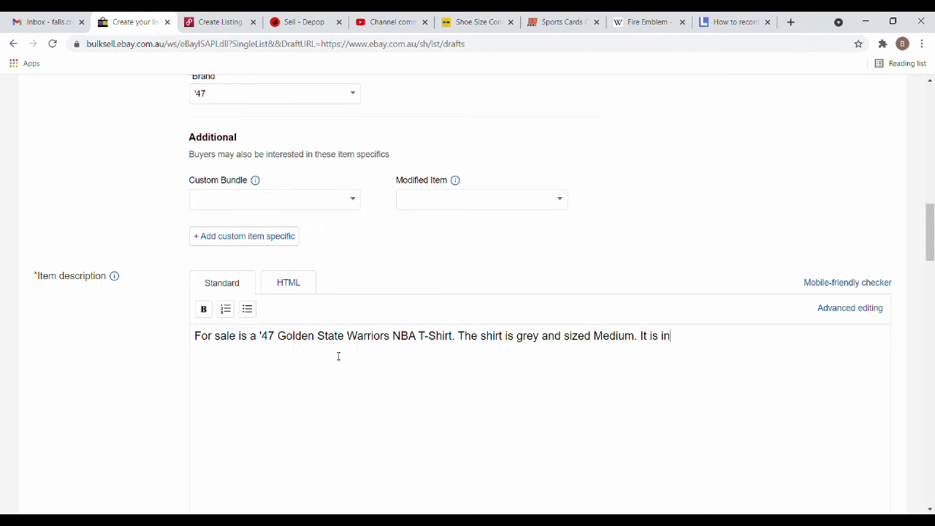
{"action": "type", "text": " very good used condition."}
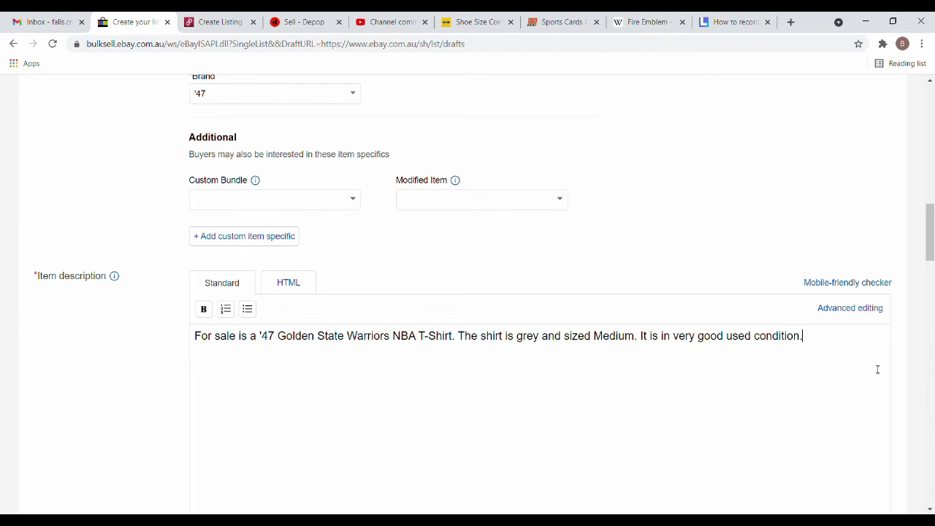
Copy the eBay description text, then shift the front photo down in Poshmark's covershot crop and apply it.
{"action": "left_click_drag", "start_coordinate": [878, 369], "coordinate": [29, 372]}
{"action": "key", "text": "ctrl+c"}
{"action": "left_click", "coordinate": [236, 16]}
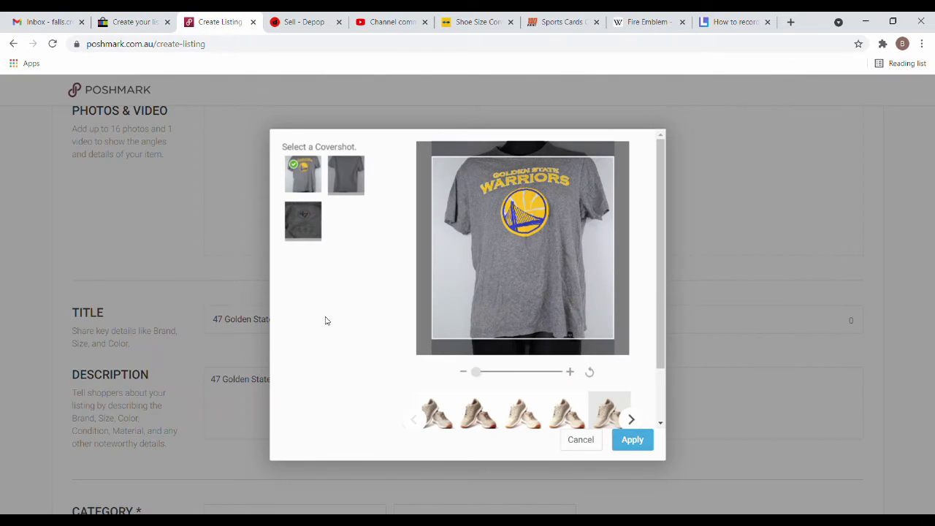
{"action": "left_click_drag", "start_coordinate": [564, 240], "coordinate": [566, 252]}
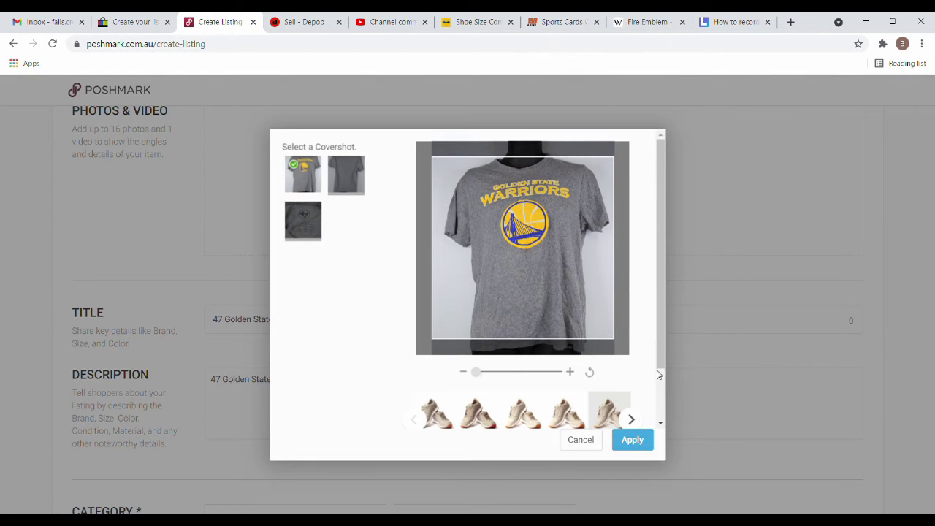
{"action": "left_click_drag", "start_coordinate": [561, 309], "coordinate": [564, 313]}
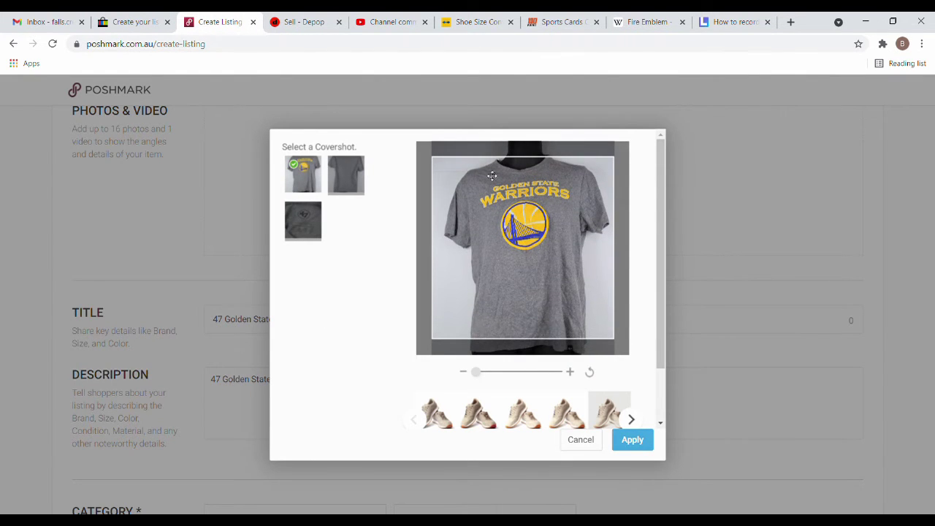
{"action": "left_click", "coordinate": [633, 440]}
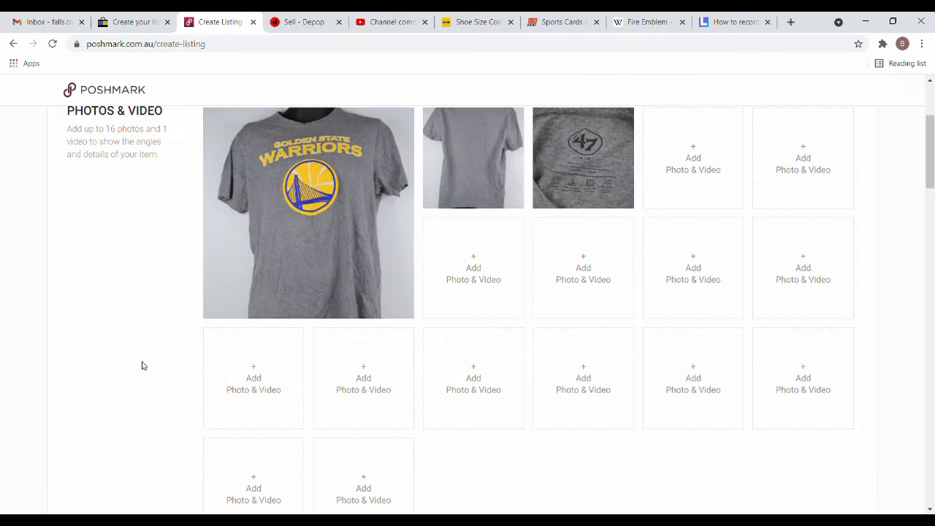
Paste the copied eBay description below the existing line in both the Poshmark and Depop descriptions.
{"action": "scroll", "coordinate": [143, 366], "scroll_direction": "down", "scroll_amount": 5}
{"action": "left_click", "coordinate": [278, 330]}
{"action": "type", "text": "For sale is a '47 Golden State Warriors NBA T'Shirt. The shirt is grey and sized Medium. It is in very good used condition."}
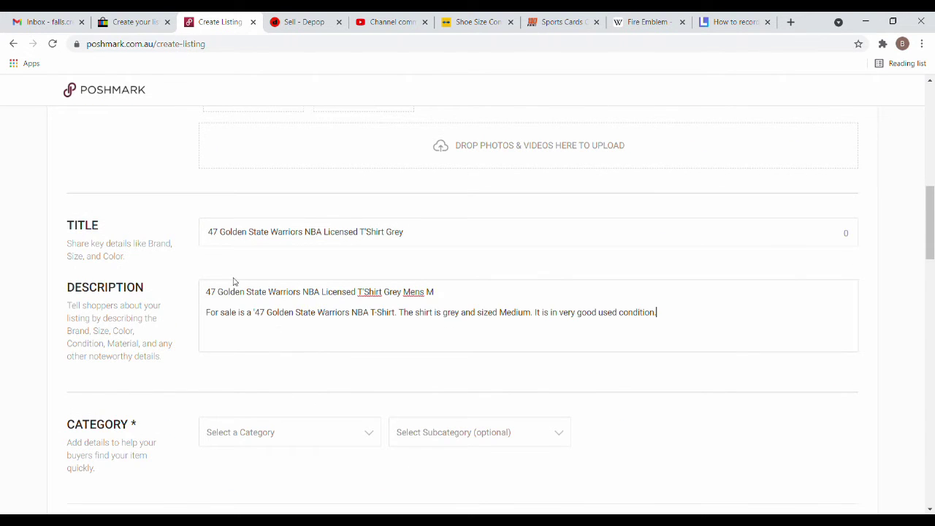
{"action": "left_click", "coordinate": [300, 22]}
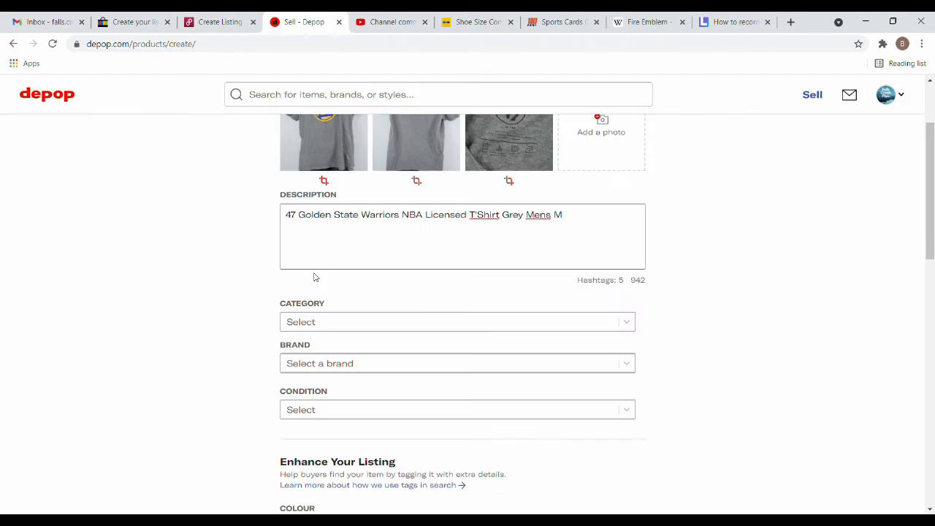
{"action": "left_click", "coordinate": [310, 247]}
{"action": "key", "text": "ctrl+v"}
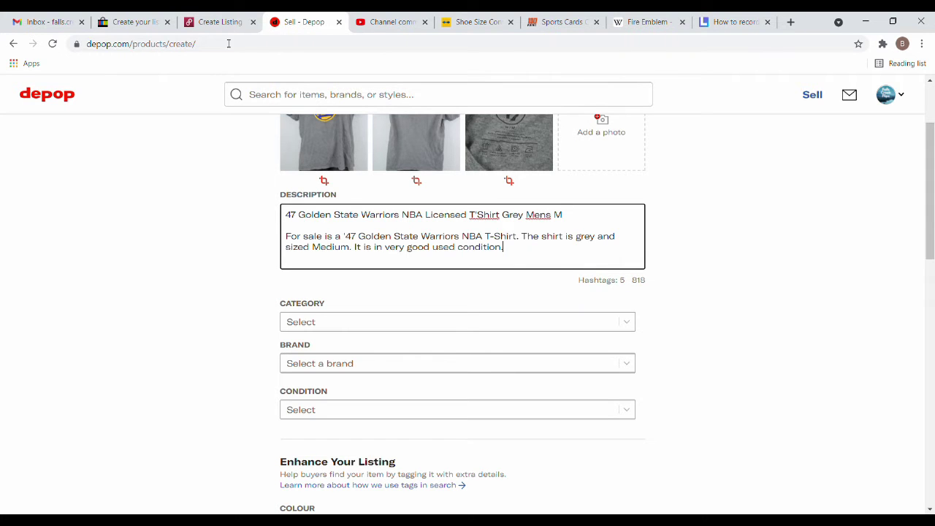
Go back to the eBay listing and set its Buy It Now price to AU $39.99.
{"action": "key", "text": "ctrl+Page_Up"}
{"action": "key", "text": "ctrl+Page_Up"}
{"action": "key", "text": "ctrl+a"}
{"action": "scroll", "coordinate": [205, 288], "scroll_direction": "down", "scroll_amount": 9}
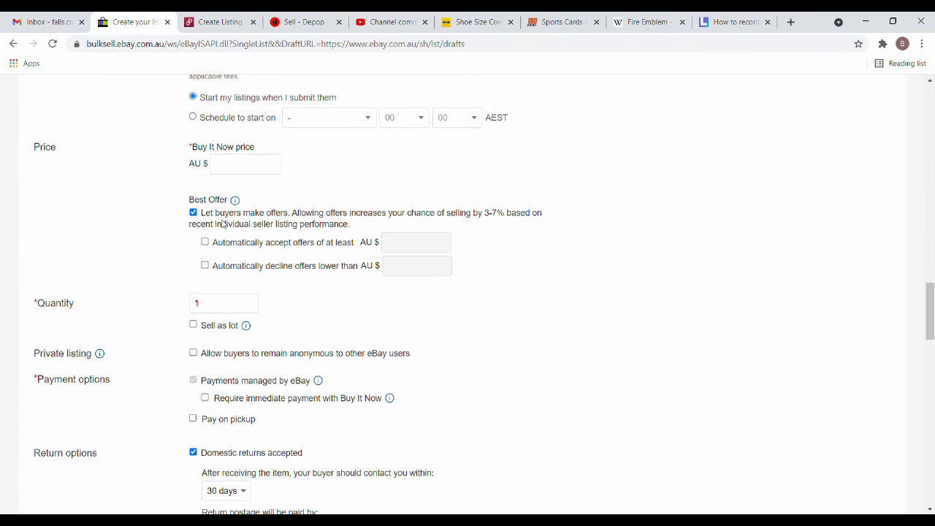
{"action": "left_click", "coordinate": [237, 164]}
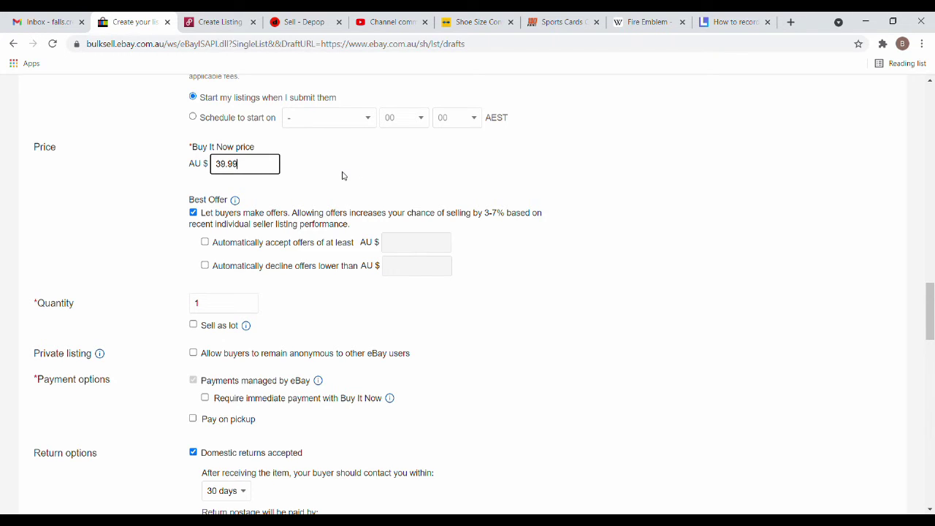
{"action": "left_click", "coordinate": [401, 171]}
Set the eBay package dimensions to 20 x 20 x 5 cm and its custom weight to 1 kg.
{"action": "scroll", "coordinate": [407, 168], "scroll_direction": "down", "scroll_amount": 8}
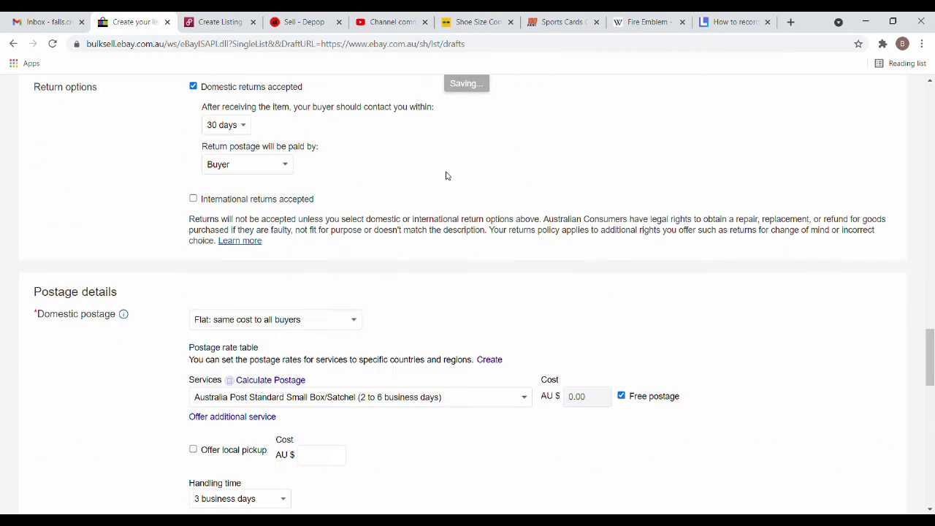
{"action": "scroll", "coordinate": [373, 153], "scroll_direction": "down", "scroll_amount": 1}
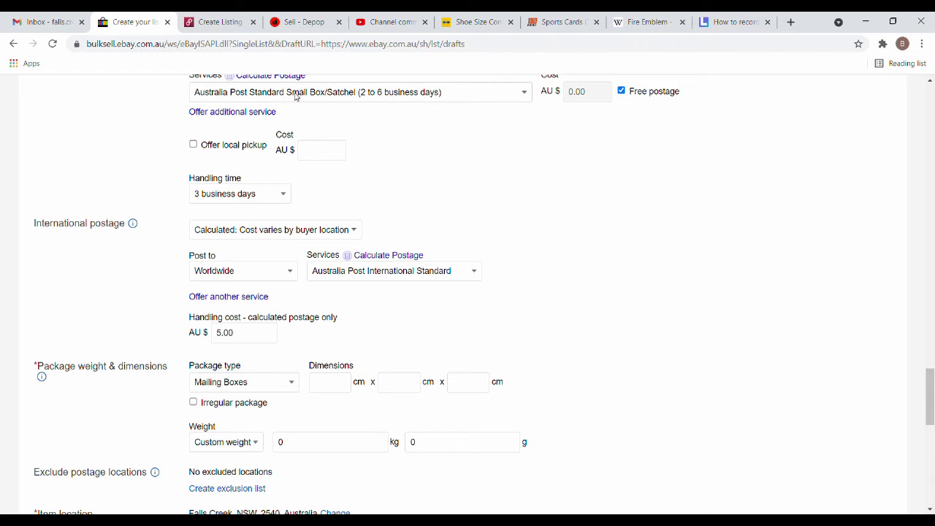
{"action": "scroll", "coordinate": [432, 194], "scroll_direction": "down", "scroll_amount": 3}
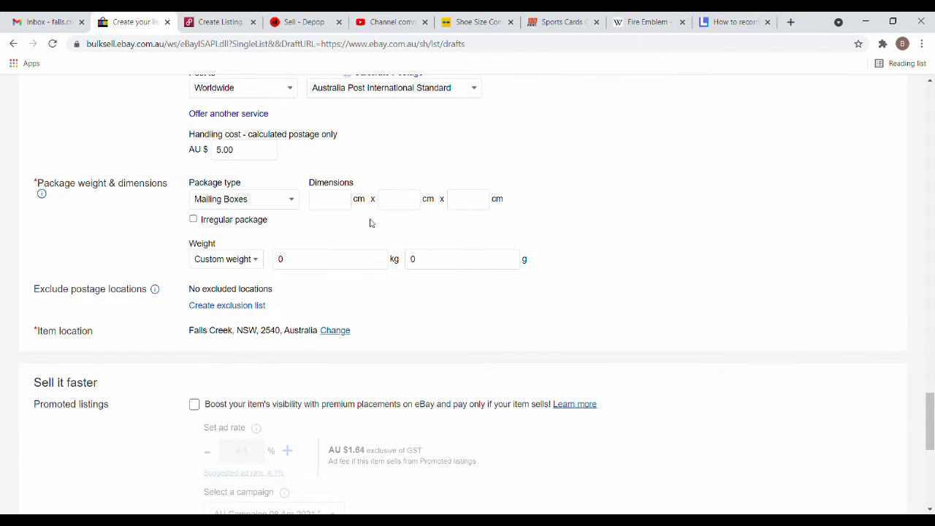
{"action": "left_click", "coordinate": [344, 208]}
{"action": "type", "text": "20"}
{"action": "key", "text": "Tab"}
{"action": "type", "text": "20"}
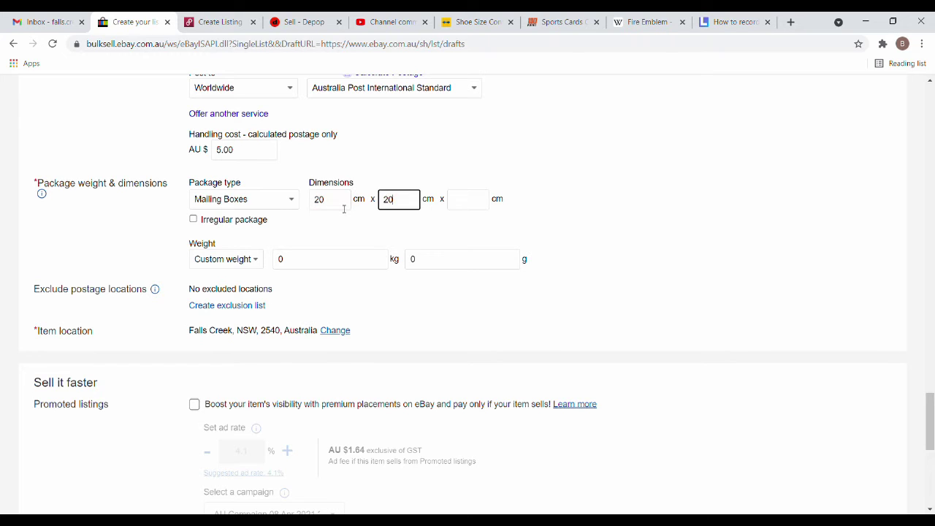
{"action": "key", "text": "Tab"}
{"action": "type", "text": "5"}
{"action": "key", "text": "Tab"}
{"action": "key", "text": "Tab"}
{"action": "key", "text": "Tab"}
{"action": "type", "text": "1"}
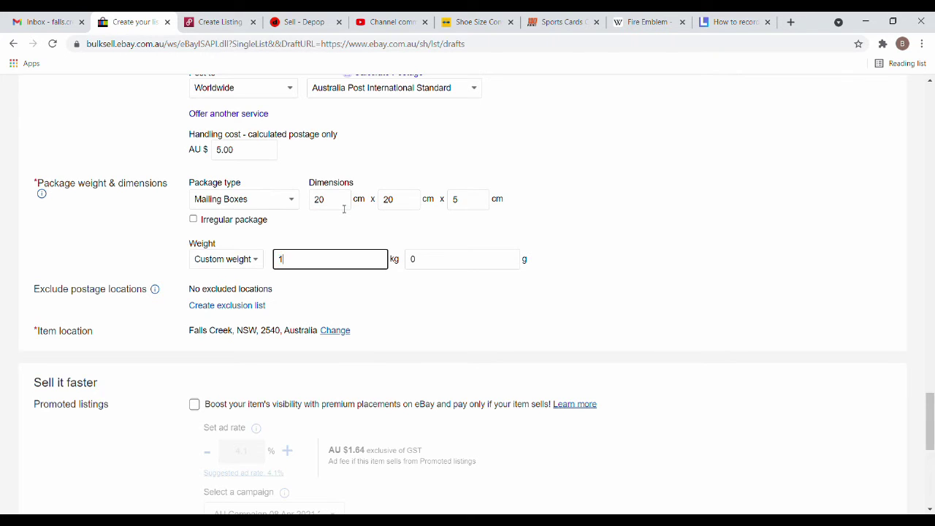
{"action": "key", "text": "Tab"}
Turn on promoted listings for the eBay item and set the ad rate to 5%.
{"action": "left_click", "coordinate": [194, 406]}
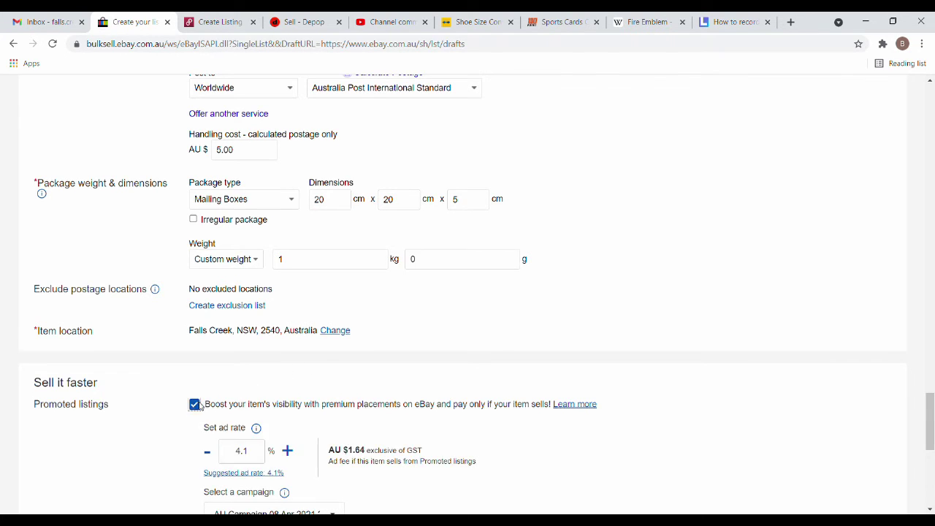
{"action": "double_click", "coordinate": [262, 456]}
{"action": "type", "text": "5"}
{"action": "left_click_drag", "start_coordinate": [252, 153], "coordinate": [184, 146]}
{"action": "left_click", "coordinate": [446, 152]}
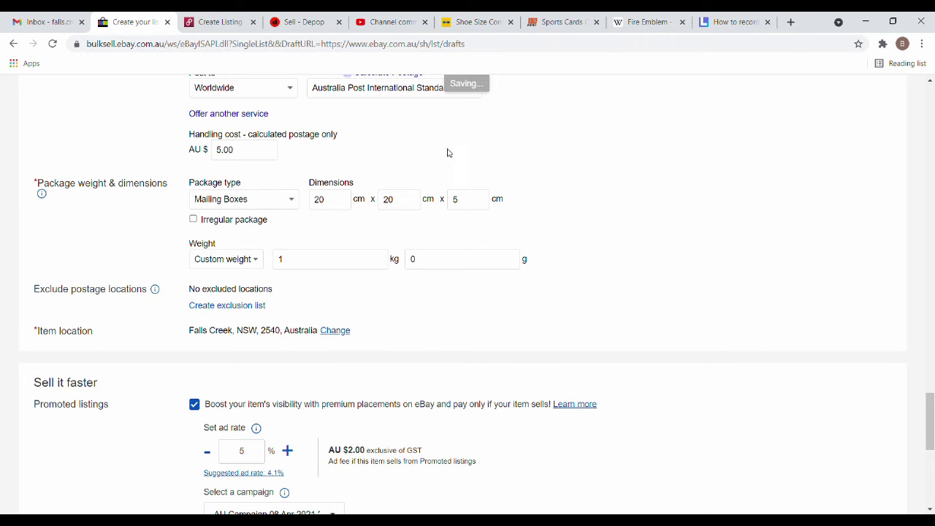
Enable volume pricing on the eBay listing with 10%, 15% and 20% off for buying 2, 3 and 4 or more.
{"action": "scroll", "coordinate": [226, 163], "scroll_direction": "up", "scroll_amount": 2}
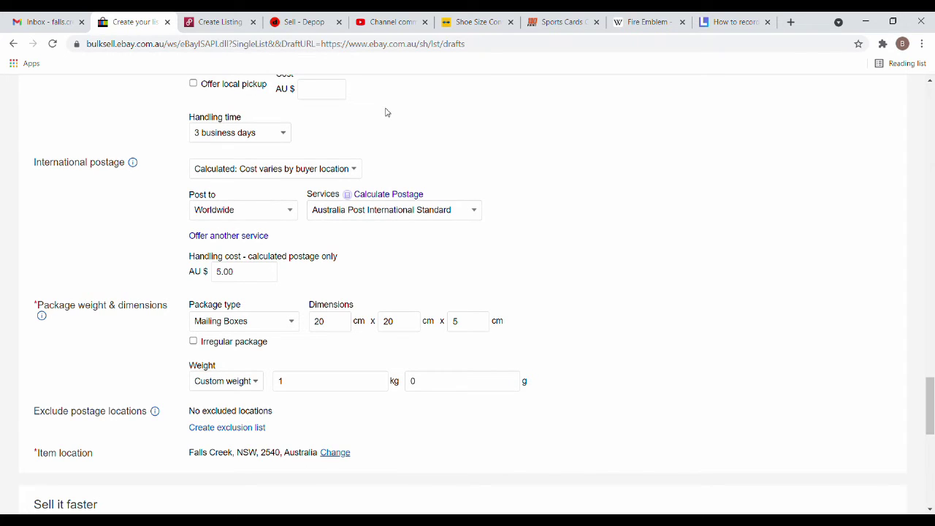
{"action": "scroll", "coordinate": [606, 168], "scroll_direction": "down", "scroll_amount": 3}
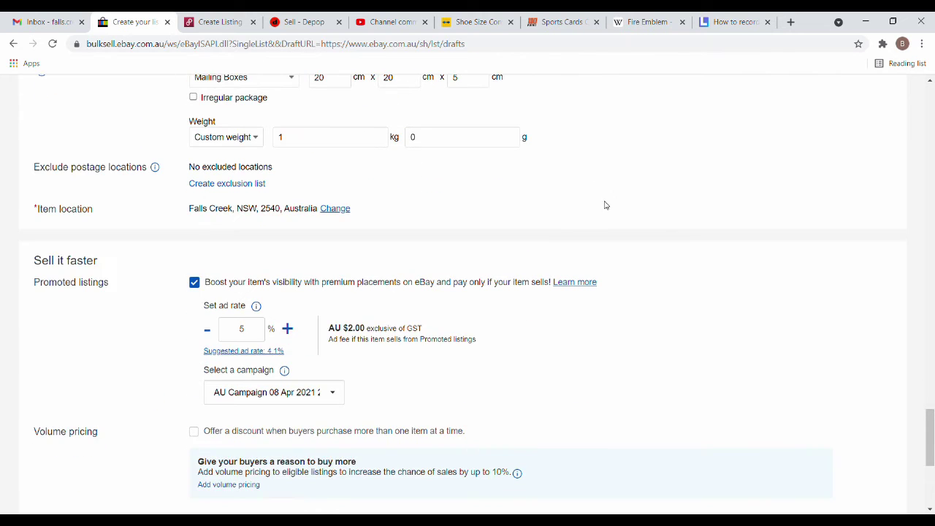
{"action": "scroll", "coordinate": [478, 219], "scroll_direction": "down", "scroll_amount": 2}
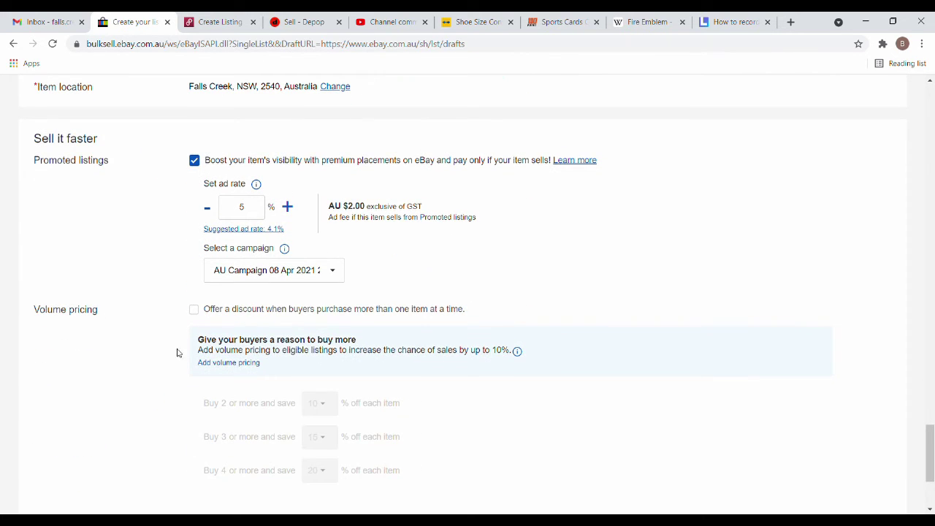
{"action": "left_click", "coordinate": [194, 310]}
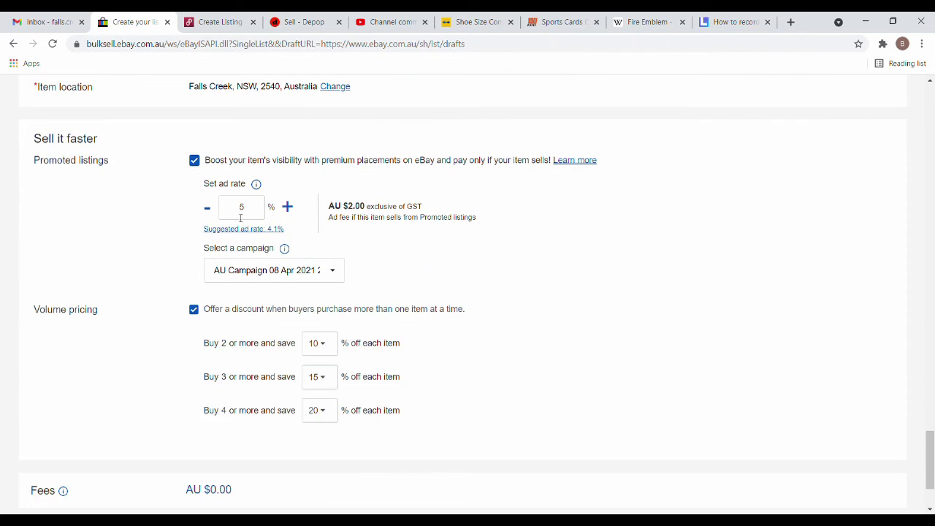
{"action": "scroll", "coordinate": [134, 285], "scroll_direction": "down", "scroll_amount": 2}
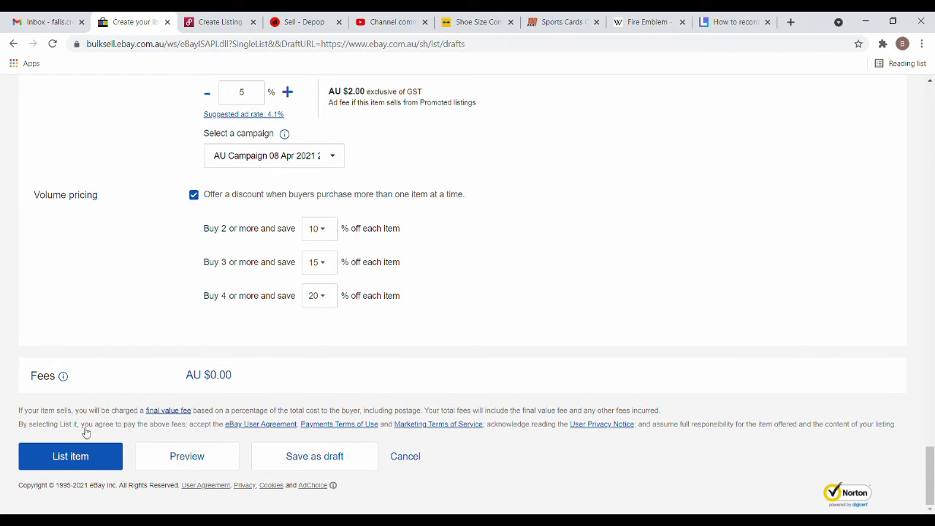
Switch to the Poshmark listing and set its category to Men Shirts with the subcategory Tees - Short Sleeve.
{"action": "left_click", "coordinate": [219, 22]}
{"action": "scroll", "coordinate": [422, 256], "scroll_direction": "up", "scroll_amount": 3}
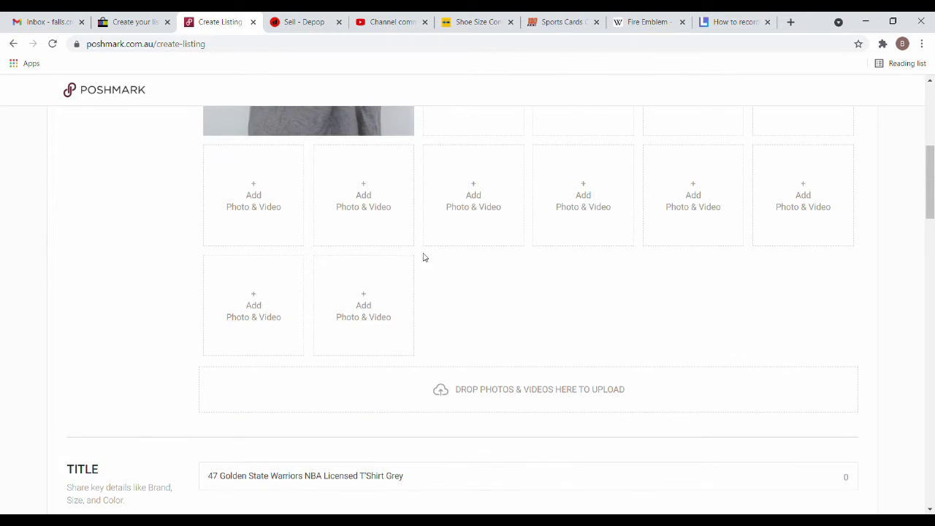
{"action": "scroll", "coordinate": [501, 217], "scroll_direction": "down", "scroll_amount": 6}
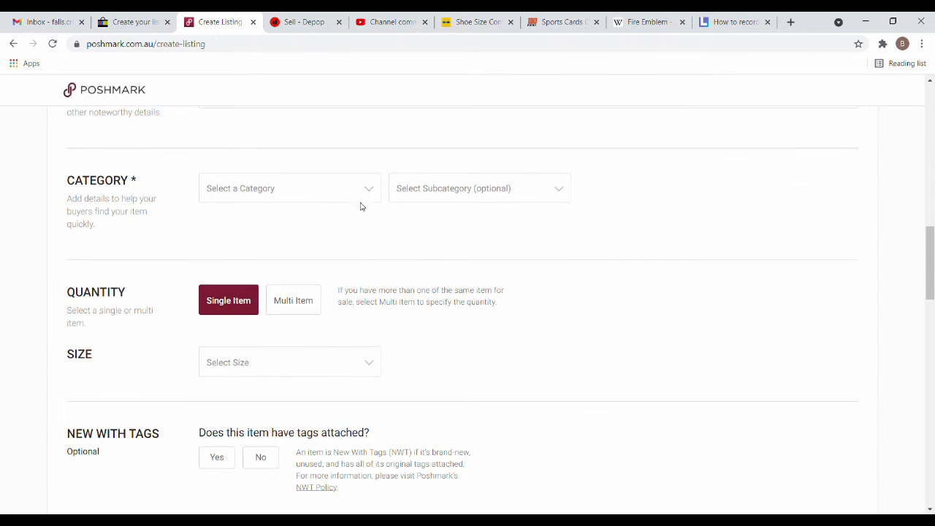
{"action": "left_click", "coordinate": [369, 191]}
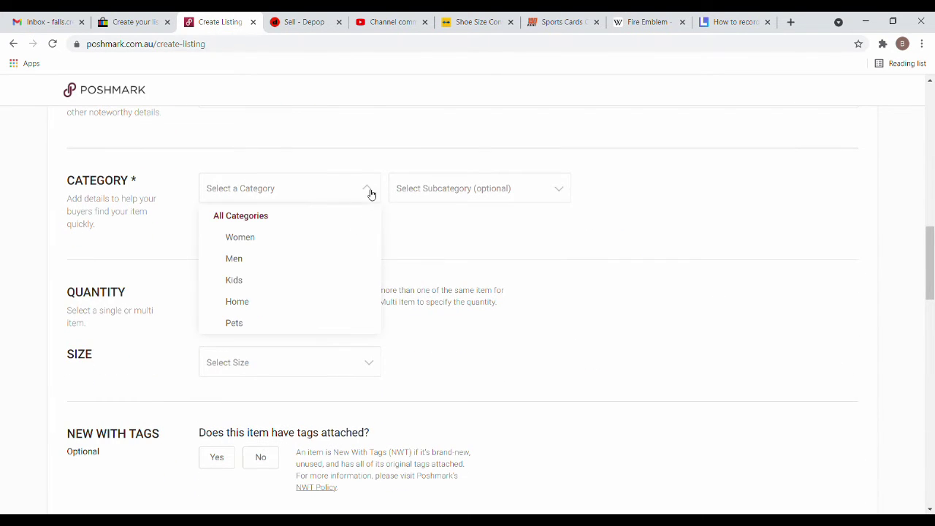
{"action": "left_click", "coordinate": [297, 266]}
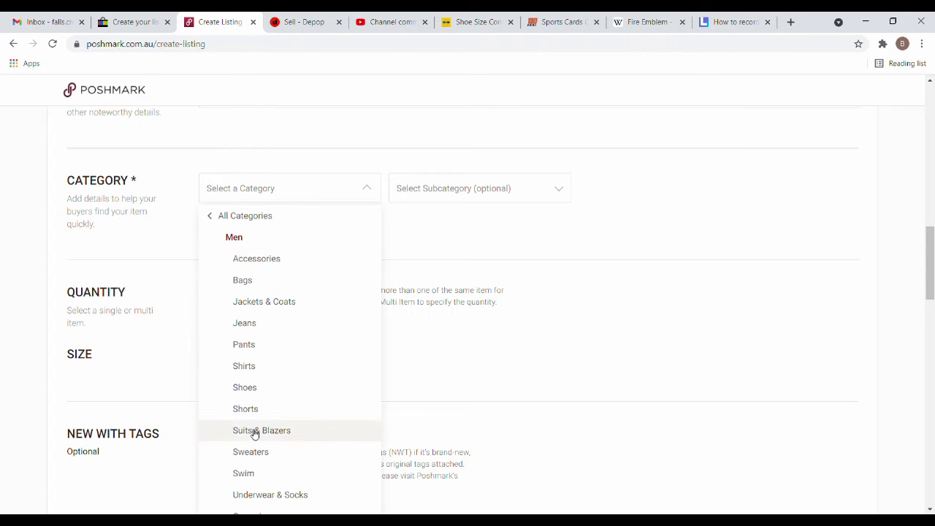
{"action": "left_click", "coordinate": [253, 369]}
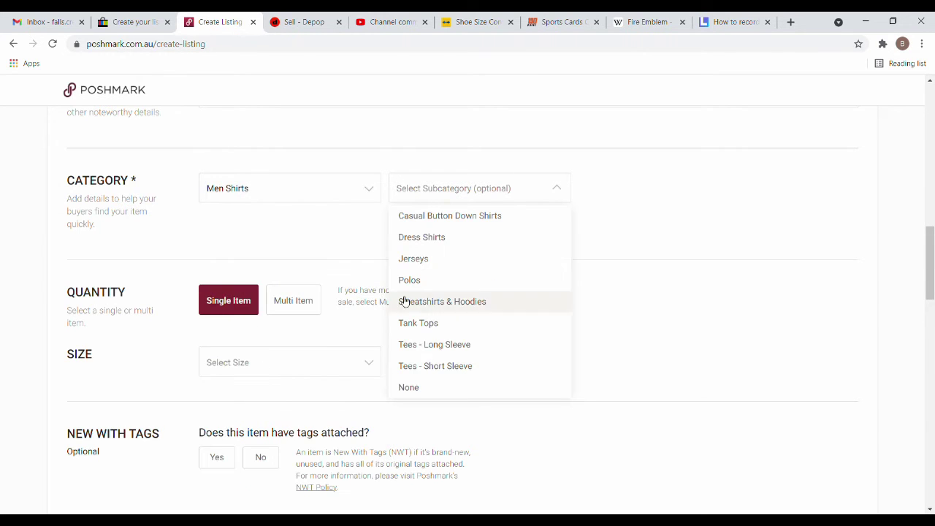
{"action": "left_click", "coordinate": [448, 368]}
Examine the available Poshmark categories, including the Home and Men category lists.
{"action": "left_click", "coordinate": [370, 198]}
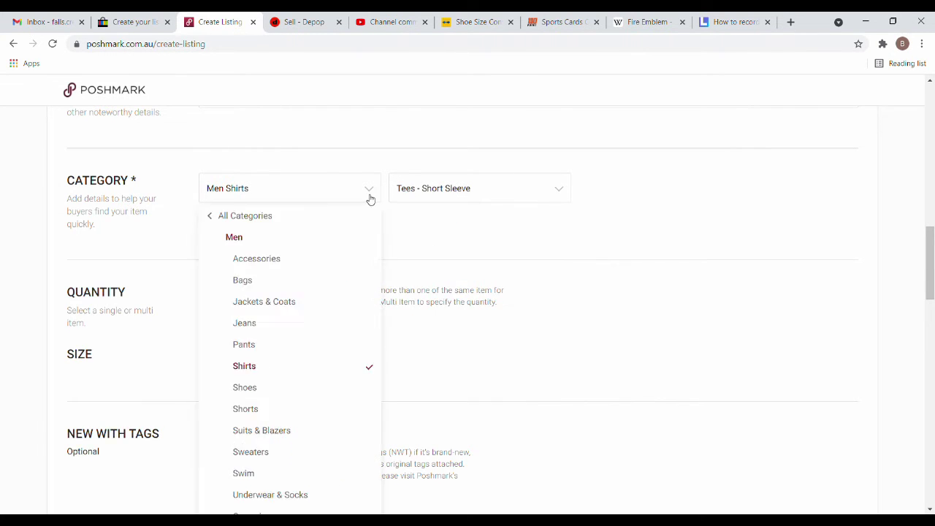
{"action": "scroll", "coordinate": [296, 449], "scroll_direction": "down", "scroll_amount": 1}
{"action": "scroll", "coordinate": [295, 215], "scroll_direction": "down", "scroll_amount": 1}
{"action": "scroll", "coordinate": [263, 211], "scroll_direction": "up", "scroll_amount": 2}
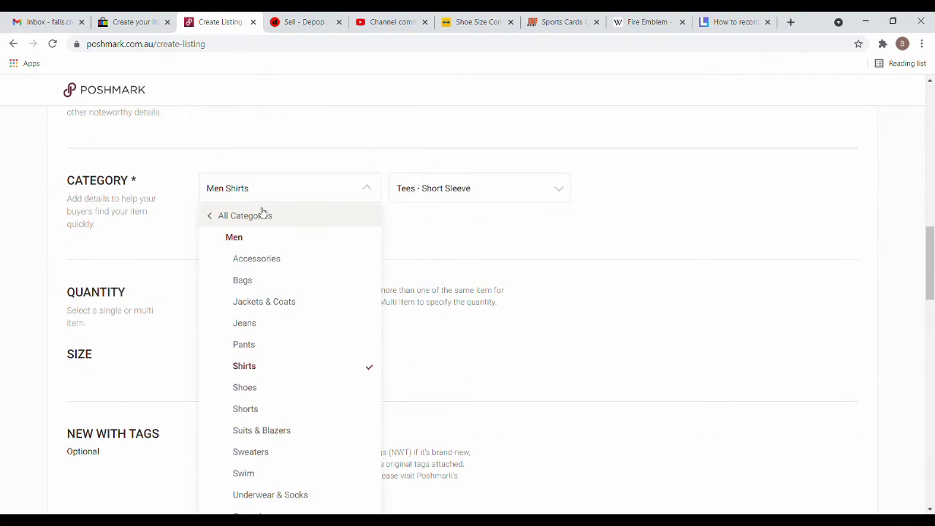
{"action": "left_click", "coordinate": [256, 215]}
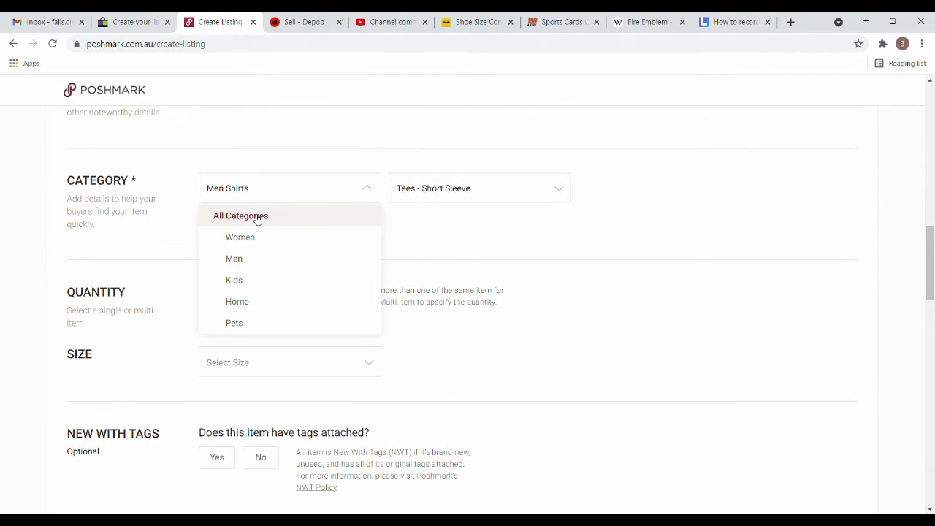
{"action": "left_click", "coordinate": [255, 302]}
{"action": "scroll", "coordinate": [293, 307], "scroll_direction": "down", "scroll_amount": 1}
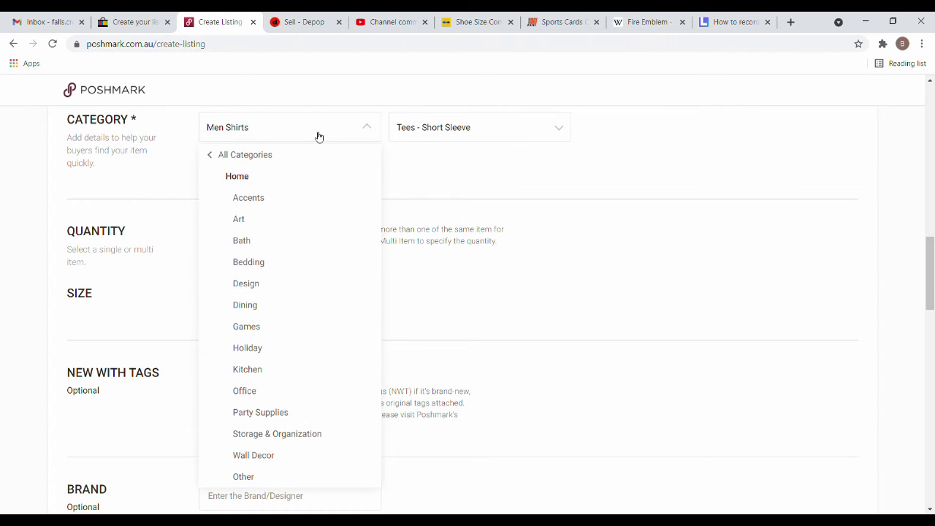
{"action": "left_click", "coordinate": [222, 156]}
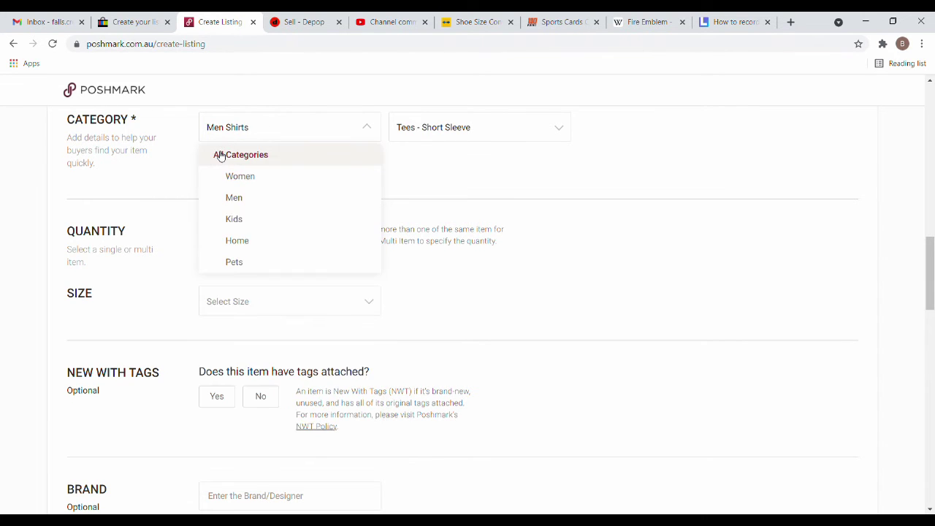
{"action": "left_click", "coordinate": [243, 197]}
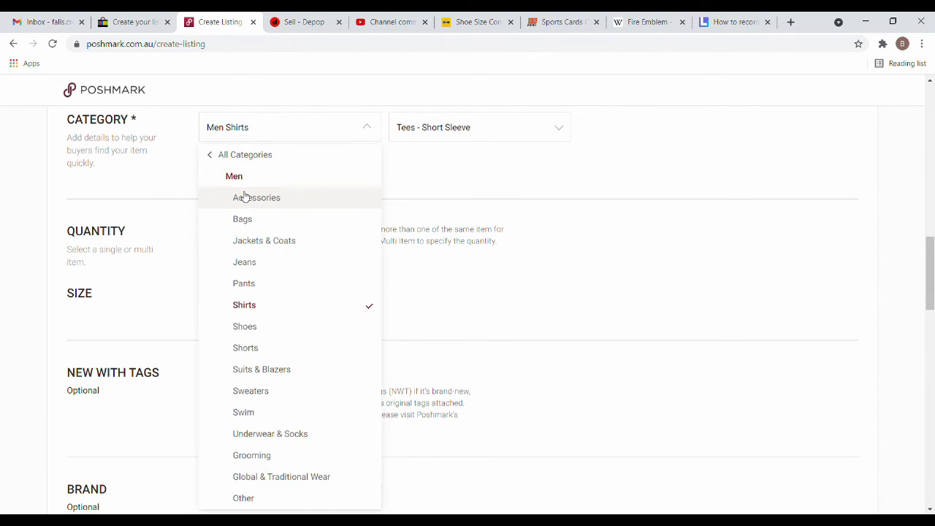
Reselect Shirts as the men's category and choose Tees - Short Sleeve as its subcategory again.
{"action": "left_click", "coordinate": [281, 308]}
{"action": "left_click", "coordinate": [532, 136]}
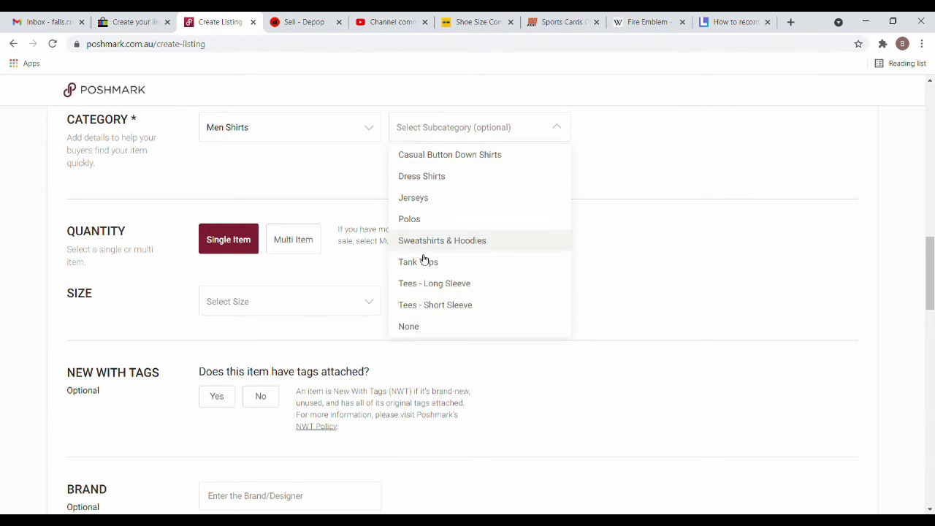
{"action": "left_click", "coordinate": [326, 130]}
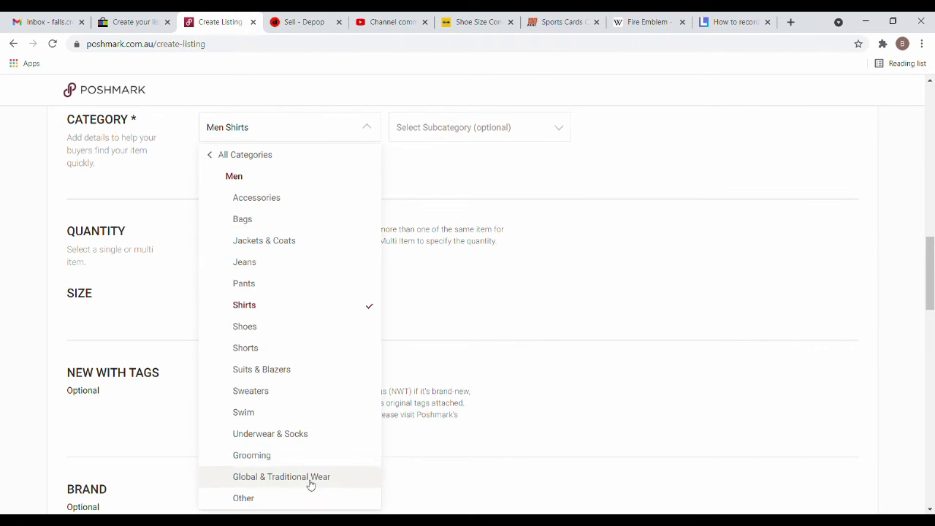
{"action": "left_click", "coordinate": [519, 125]}
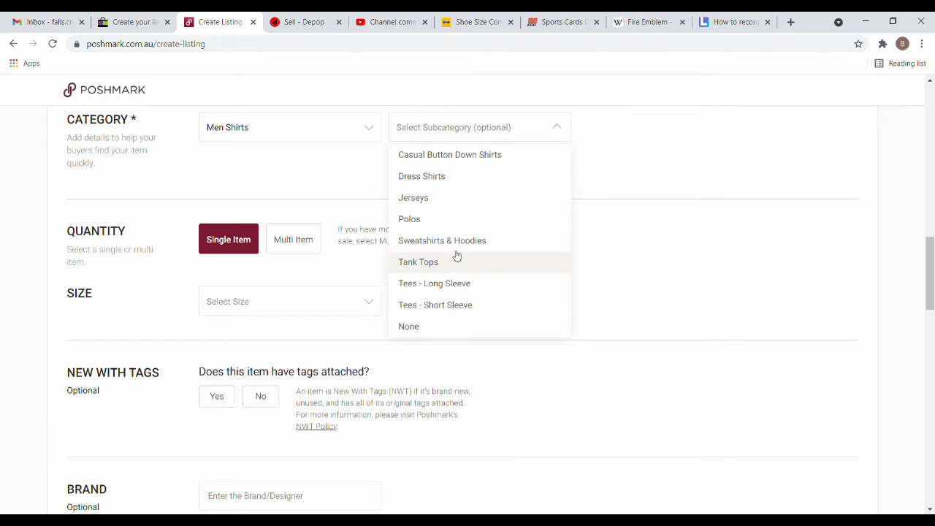
{"action": "left_click", "coordinate": [457, 301]}
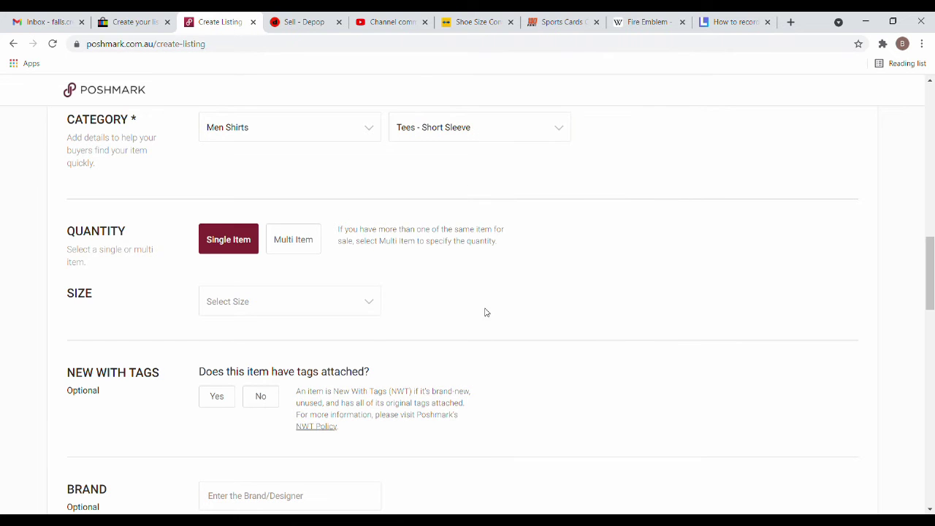
Set the Poshmark item's size to AU M and answer No to having tags attached.
{"action": "left_click", "coordinate": [354, 310]}
{"action": "left_click", "coordinate": [365, 370]}
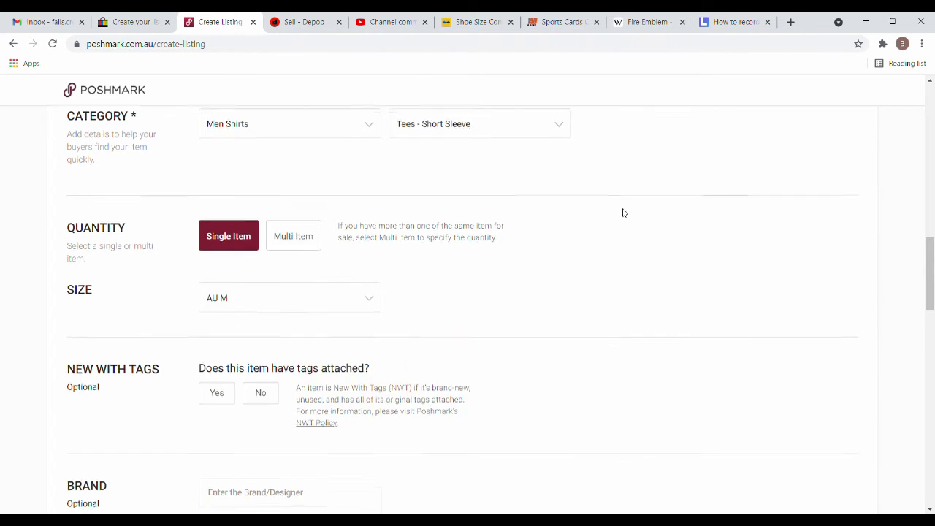
{"action": "scroll", "coordinate": [296, 199], "scroll_direction": "down", "scroll_amount": 3}
{"action": "left_click", "coordinate": [275, 211]}
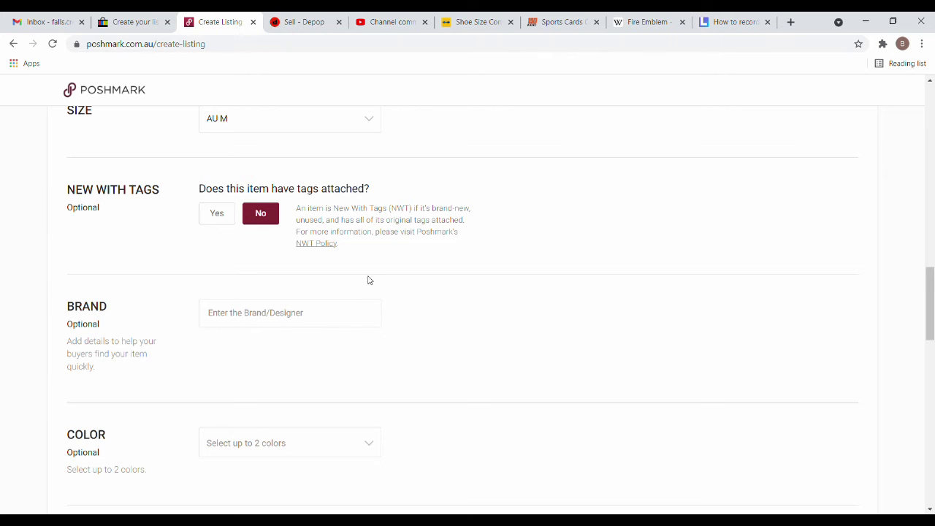
Switch the tags answer to Yes to read the Boutique option's description, and set it back to No.
{"action": "left_click", "coordinate": [217, 215]}
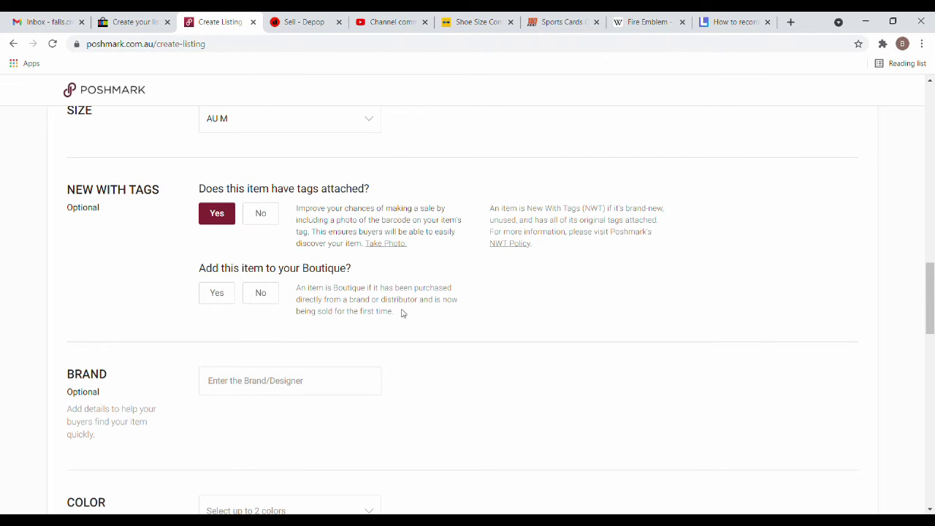
{"action": "left_click_drag", "start_coordinate": [402, 313], "coordinate": [299, 291]}
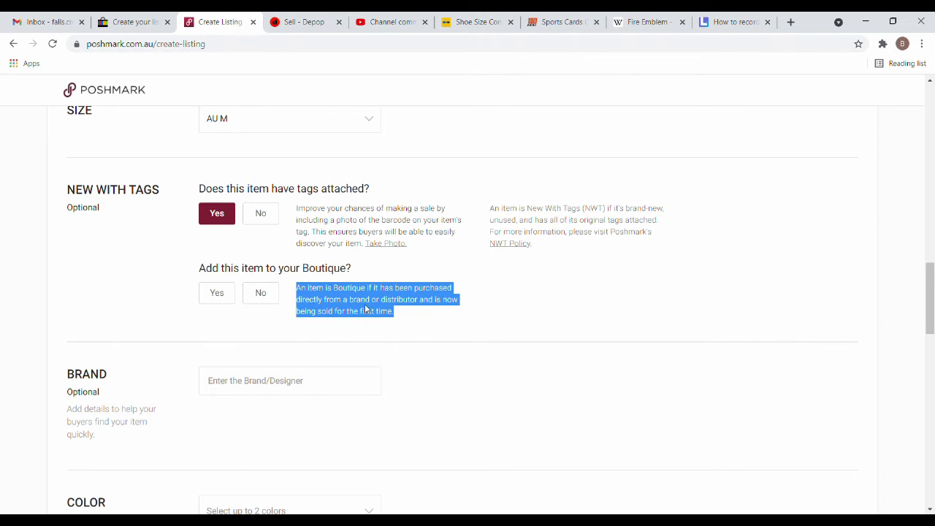
{"action": "left_click", "coordinate": [397, 310]}
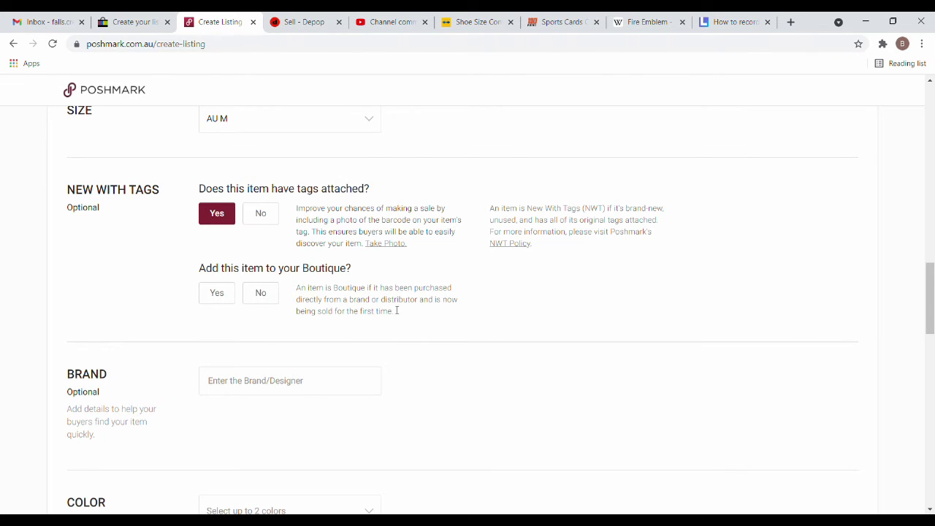
{"action": "left_click_drag", "start_coordinate": [398, 318], "coordinate": [296, 287]}
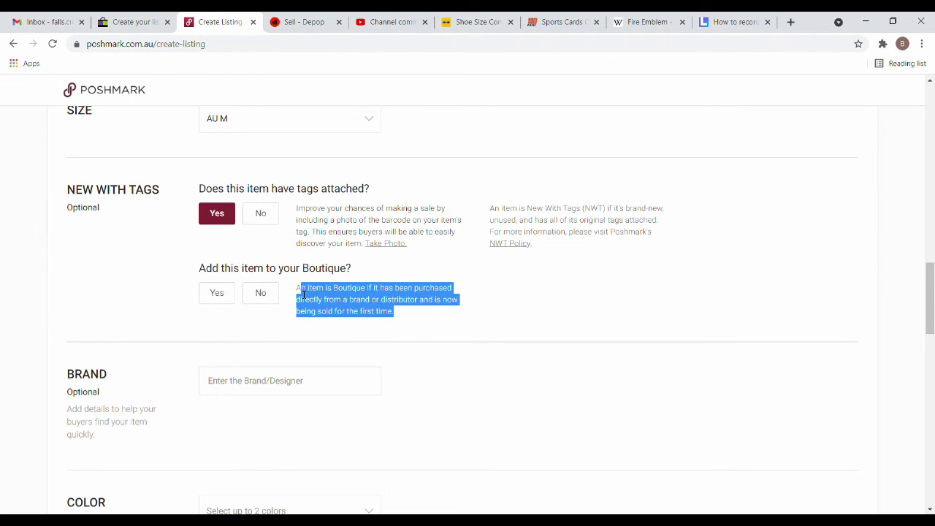
{"action": "left_click", "coordinate": [409, 314]}
{"action": "left_click_drag", "start_coordinate": [392, 316], "coordinate": [296, 289]}
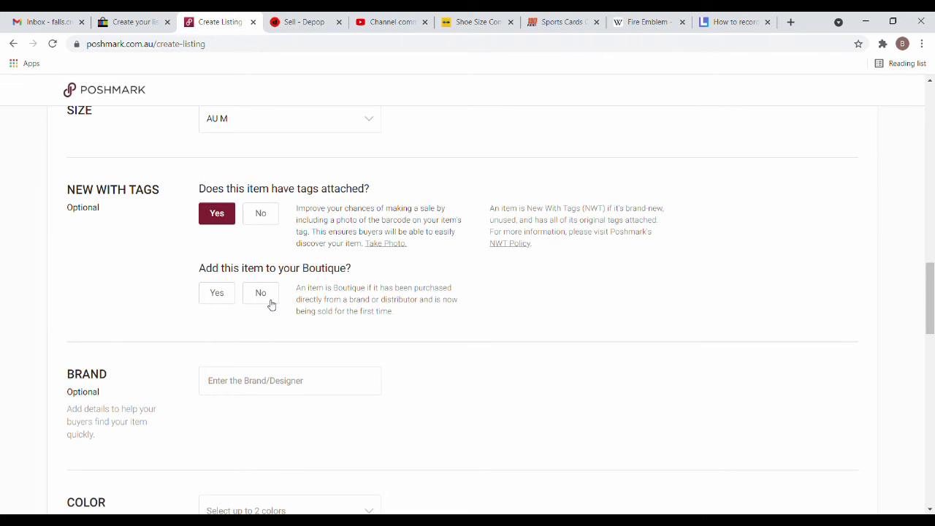
{"action": "left_click", "coordinate": [264, 226]}
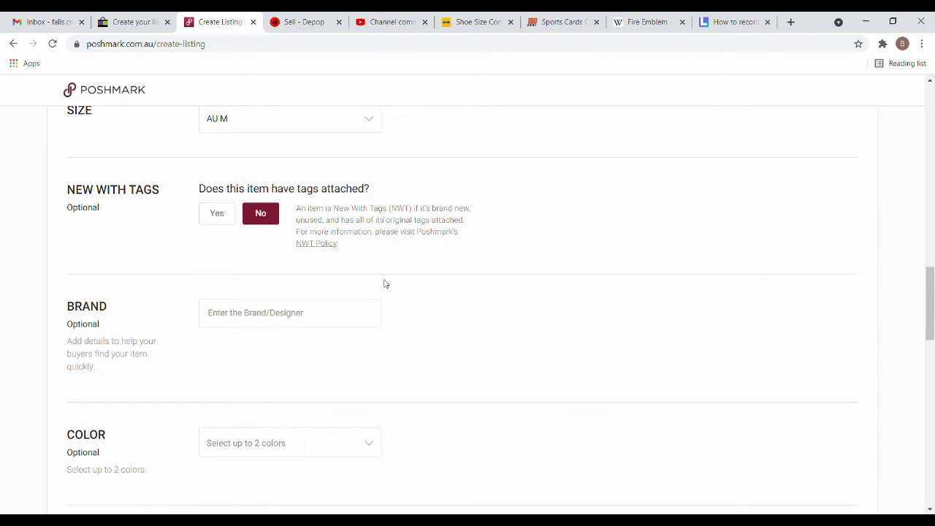
Try out the Poshmark brand suggestions by entering 47, adid, versace and tommy as the brand.
{"action": "scroll", "coordinate": [303, 263], "scroll_direction": "down", "scroll_amount": 1}
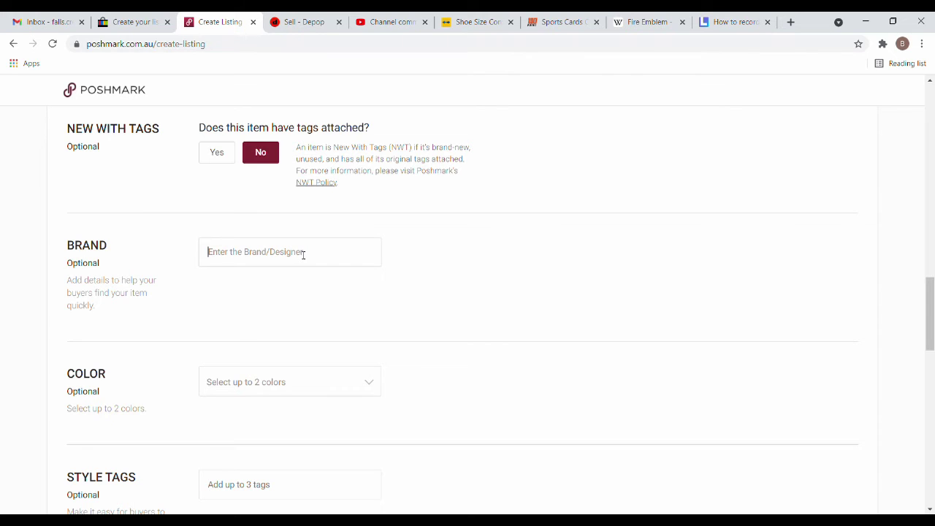
{"action": "type", "text": "47"}
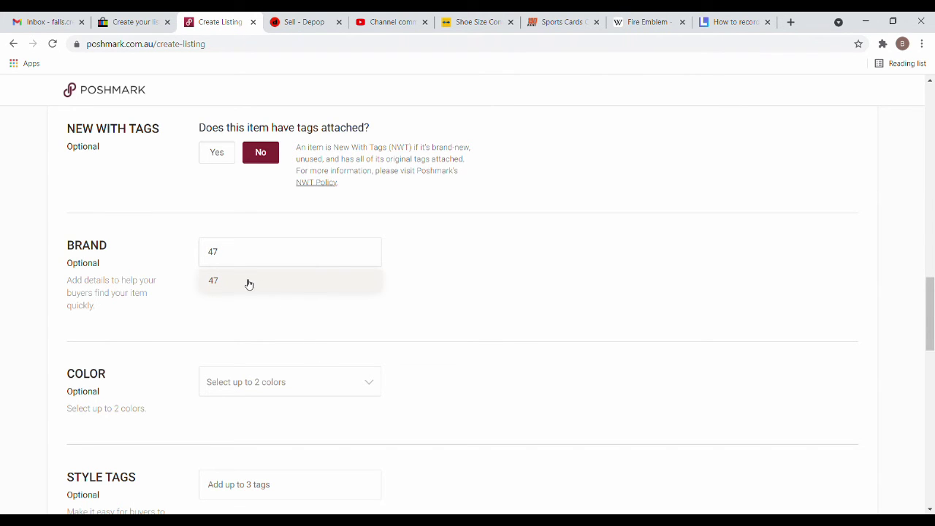
{"action": "key", "text": "BackSpace"}
{"action": "key", "text": "BackSpace"}
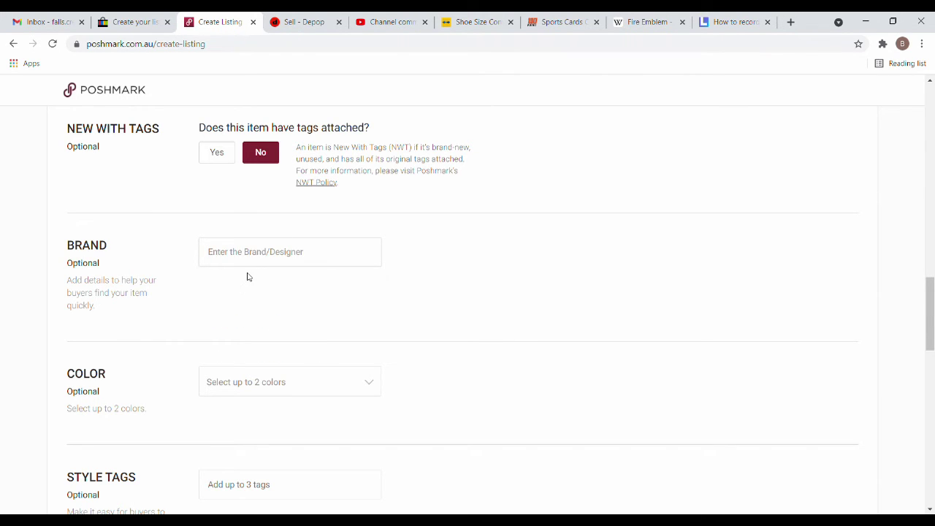
{"action": "type", "text": "adid"}
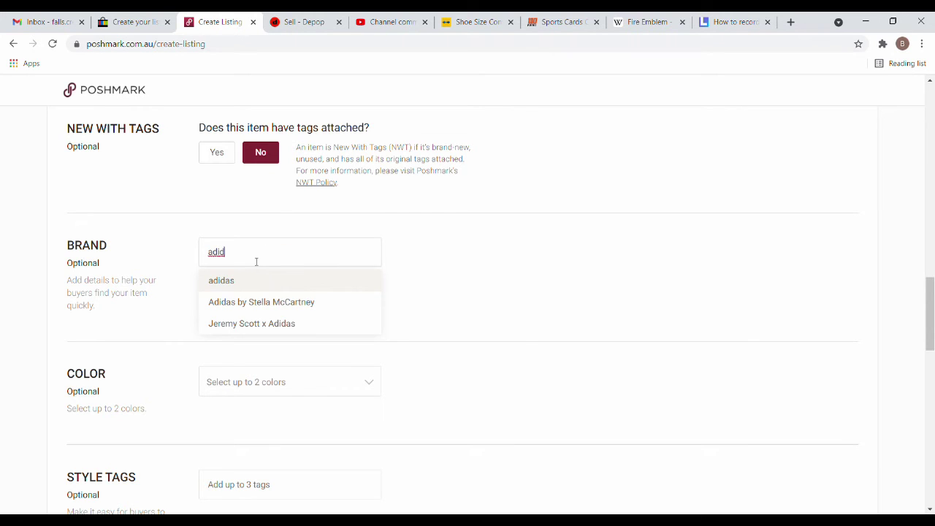
{"action": "left_click_drag", "start_coordinate": [255, 260], "coordinate": [139, 257]}
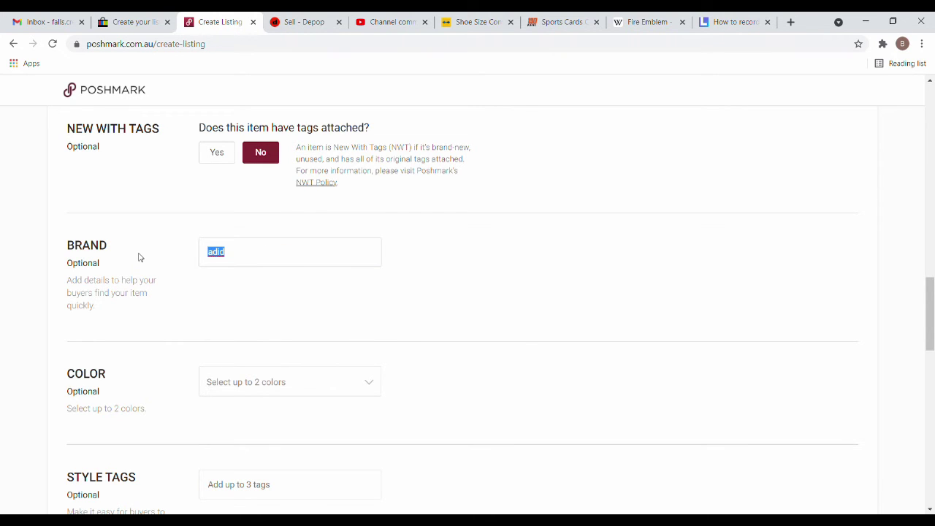
{"action": "type", "text": "versace"}
{"action": "left_click_drag", "start_coordinate": [265, 262], "coordinate": [88, 257]}
{"action": "type", "text": "tommy"}
Set the Poshmark brand to 47 and choose Gray and Yellow as the item's two colors.
{"action": "left_click_drag", "start_coordinate": [279, 262], "coordinate": [0, 255]}
{"action": "type", "text": "47"}
{"action": "left_click", "coordinate": [362, 391]}
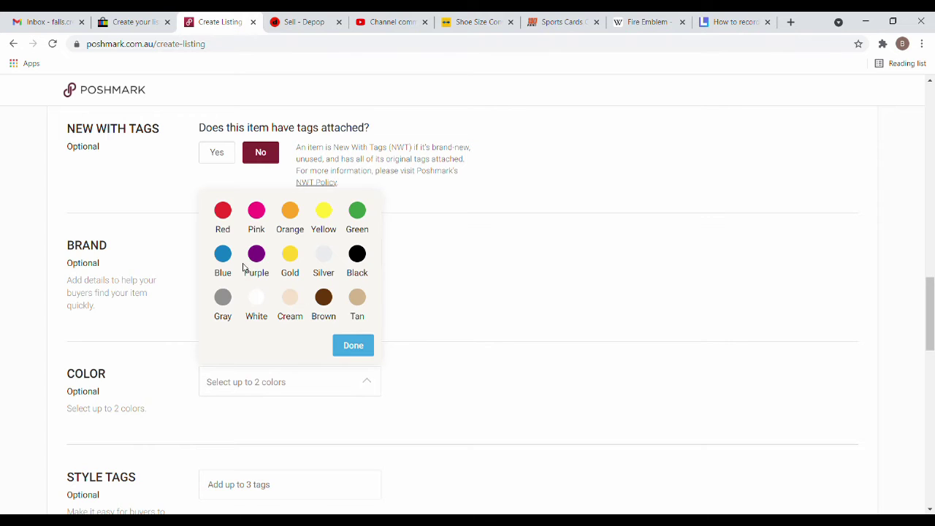
{"action": "left_click", "coordinate": [228, 292]}
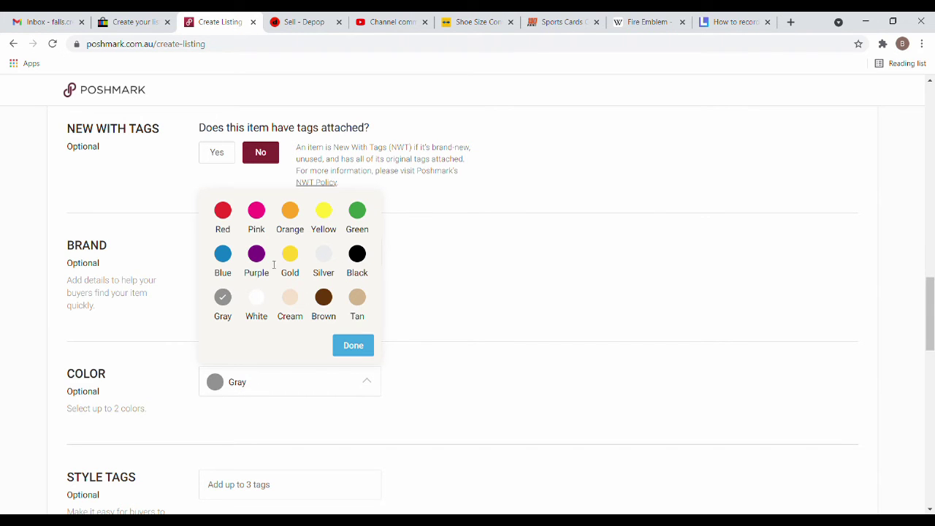
{"action": "left_click", "coordinate": [326, 207]}
{"action": "left_click", "coordinate": [353, 345]}
Add the style tags NBA and Golden State Warriors to the Poshmark listing.
{"action": "scroll", "coordinate": [453, 348], "scroll_direction": "down", "scroll_amount": 4}
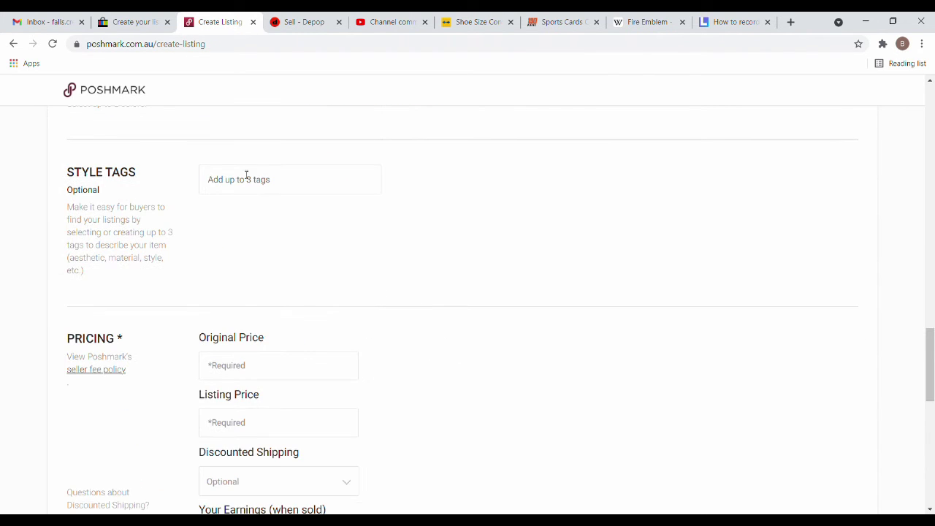
{"action": "left_click", "coordinate": [248, 180]}
{"action": "type", "text": "NBA"}
{"action": "key", "text": "Return"}
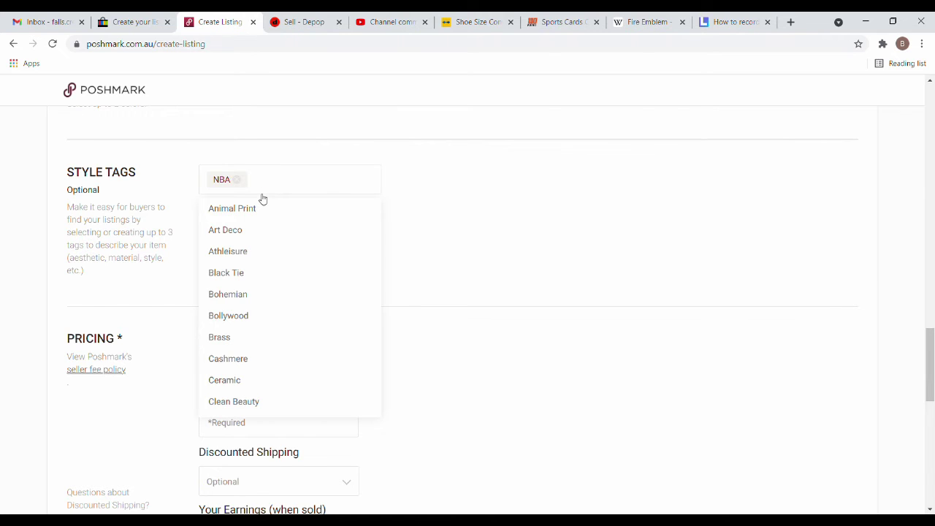
{"action": "type", "text": "Golden STat"}
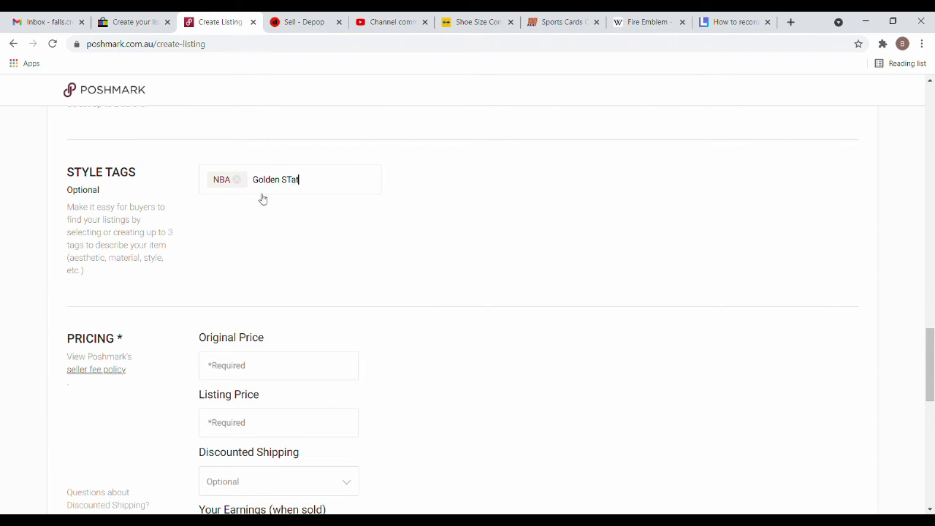
{"action": "type", "text": "tate Warriors"}
{"action": "key", "text": "Return"}
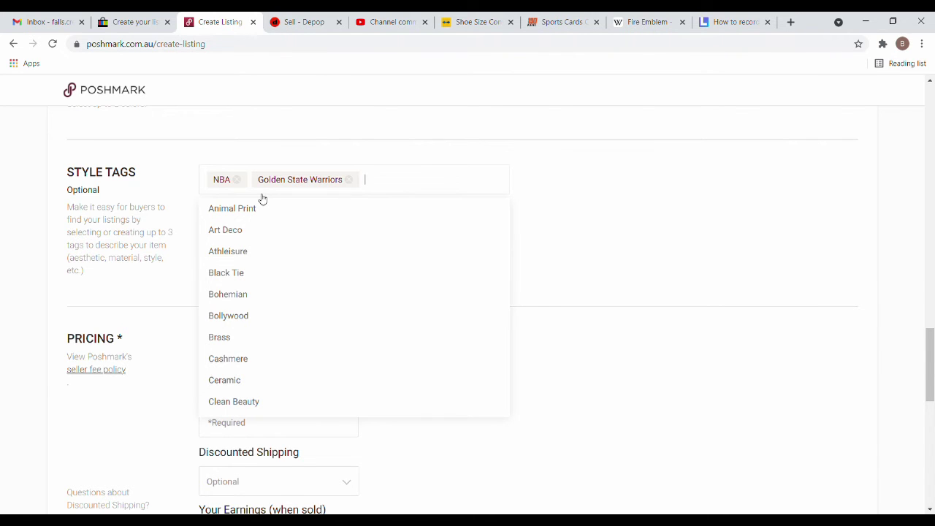
{"action": "left_click", "coordinate": [658, 269]}
{"action": "scroll", "coordinate": [511, 249], "scroll_direction": "down", "scroll_amount": 2}
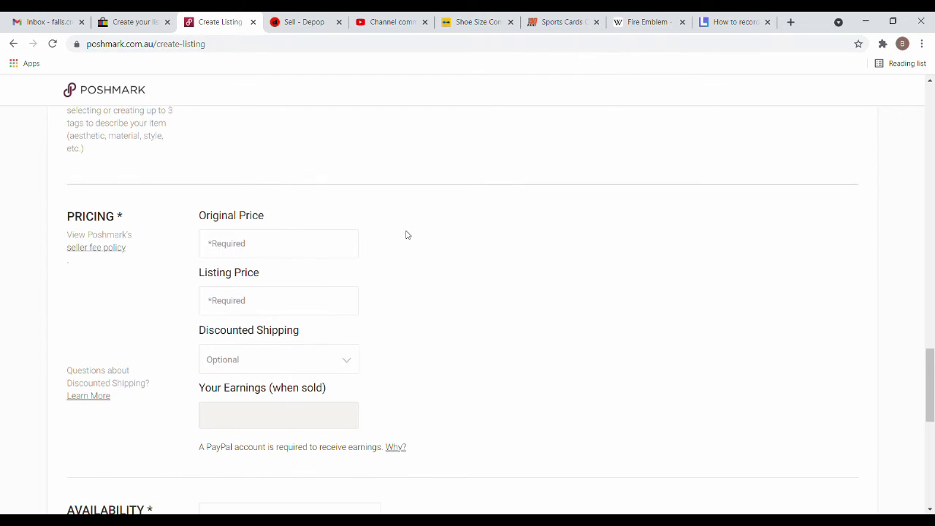
Set the Poshmark original price to 60 and the listing price to 40.
{"action": "left_click", "coordinate": [296, 253]}
{"action": "type", "text": "60"}
{"action": "key", "text": "Tab"}
{"action": "type", "text": "40"}
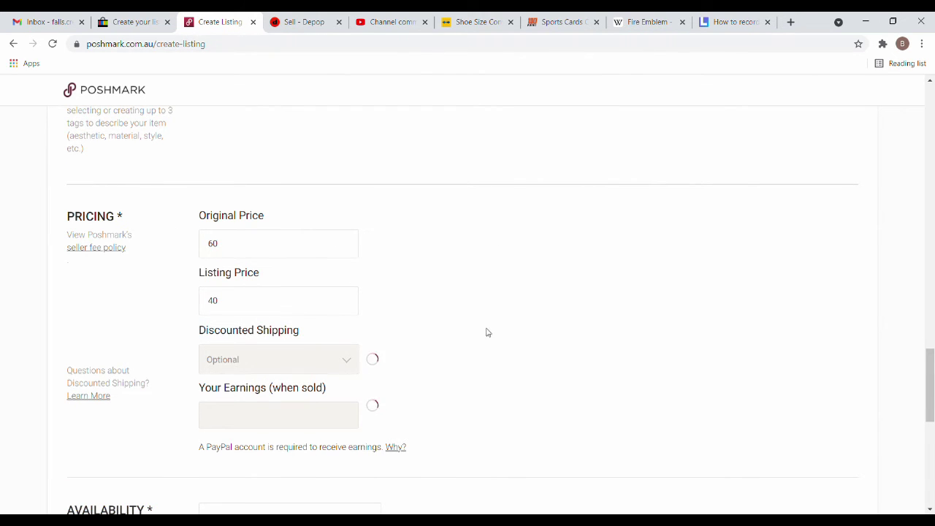
{"action": "scroll", "coordinate": [488, 333], "scroll_direction": "down", "scroll_amount": 1}
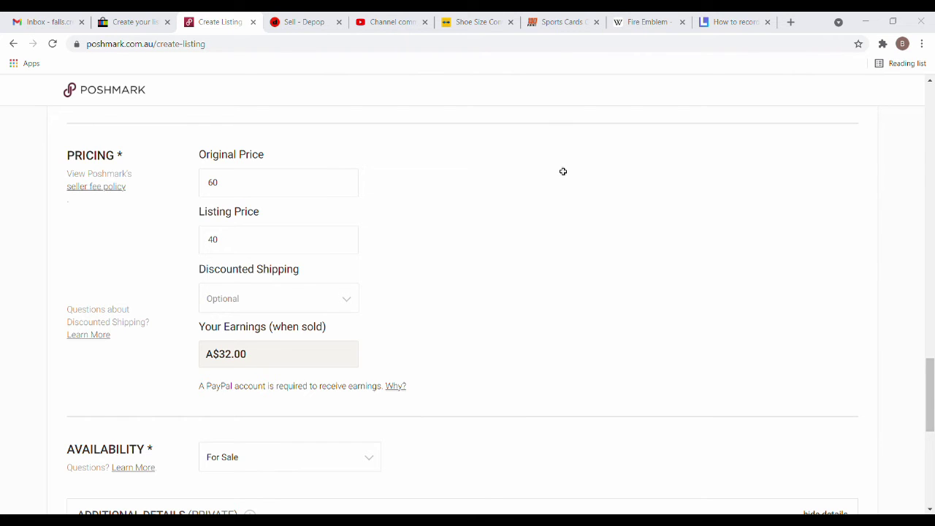
{"action": "left_click", "coordinate": [85, 276]}
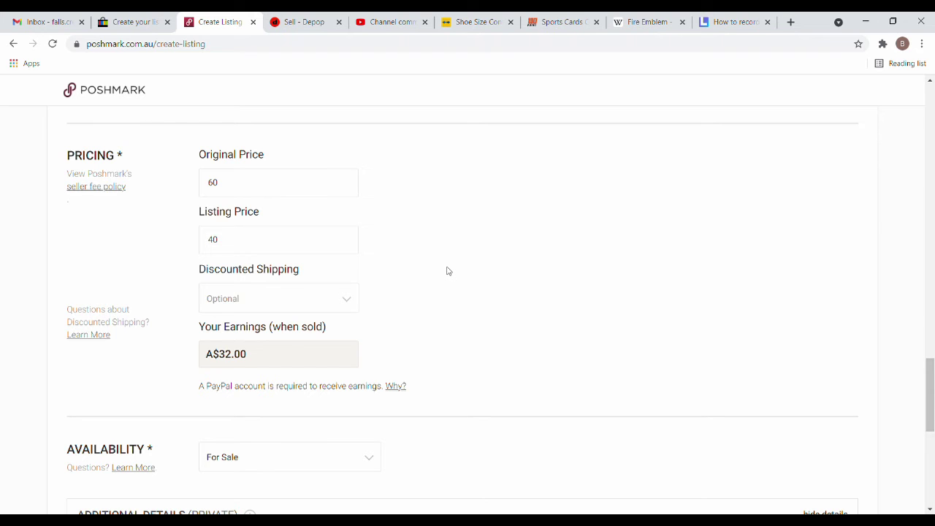
Look through the availability options offered for the Poshmark listing.
{"action": "scroll", "coordinate": [449, 241], "scroll_direction": "down", "scroll_amount": 4}
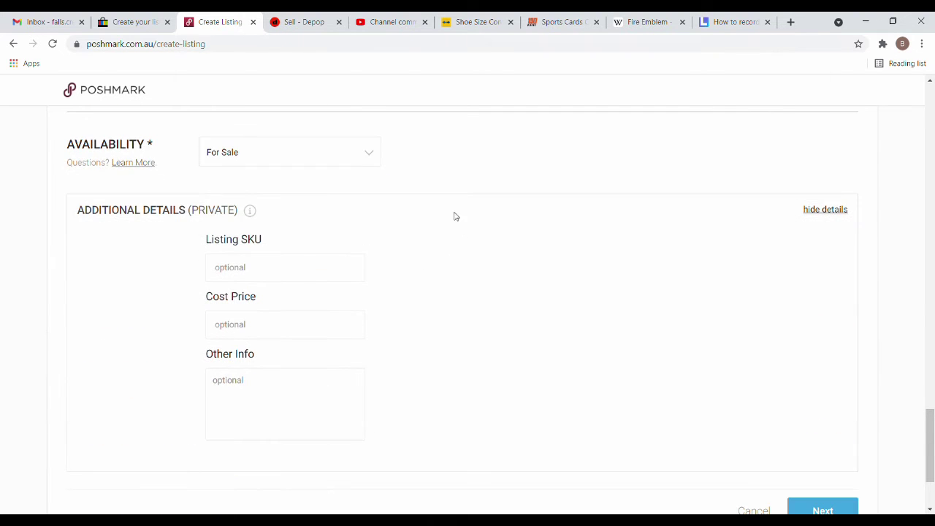
{"action": "scroll", "coordinate": [351, 253], "scroll_direction": "up", "scroll_amount": 2}
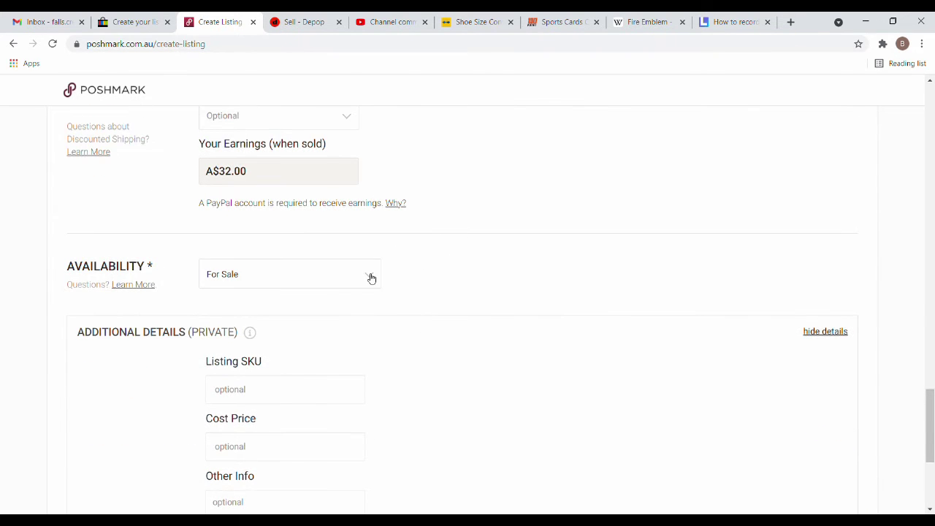
{"action": "left_click", "coordinate": [372, 278]}
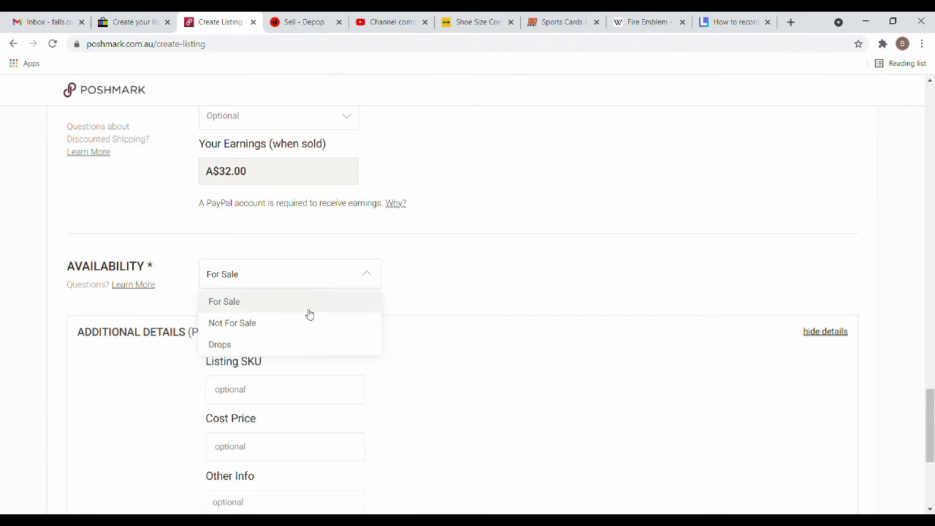
{"action": "left_click", "coordinate": [524, 245]}
{"action": "left_click", "coordinate": [372, 282]}
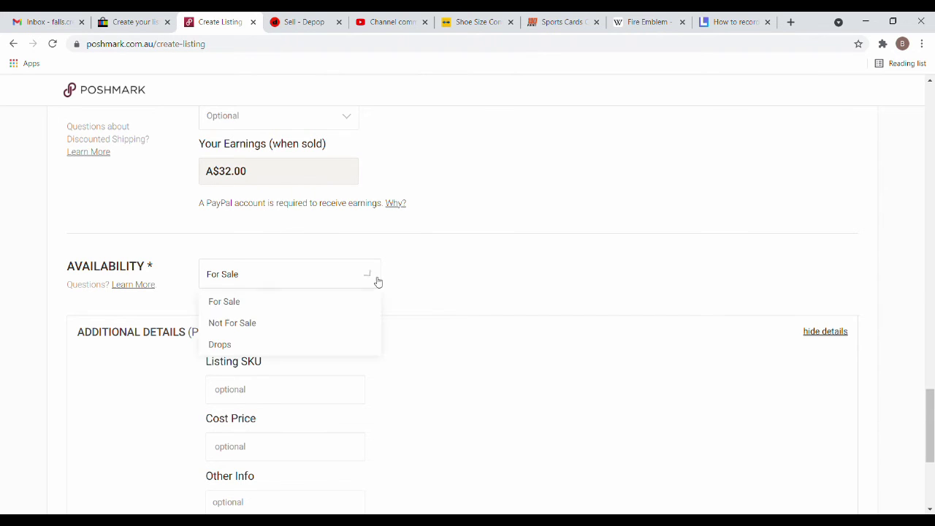
{"action": "left_click", "coordinate": [471, 238]}
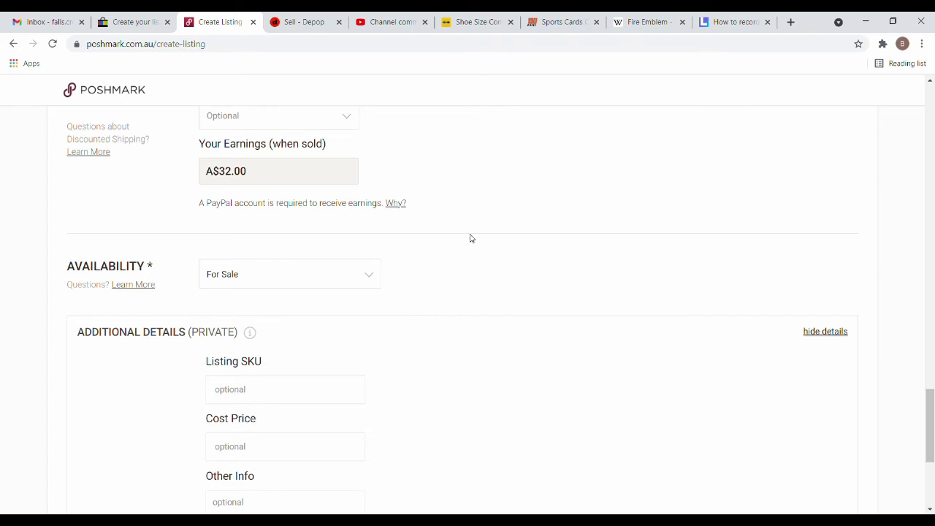
Switch the Poshmark availability to Drops to see its drop time setting, and set it back to For Sale.
{"action": "left_click", "coordinate": [368, 288]}
{"action": "left_click", "coordinate": [284, 345]}
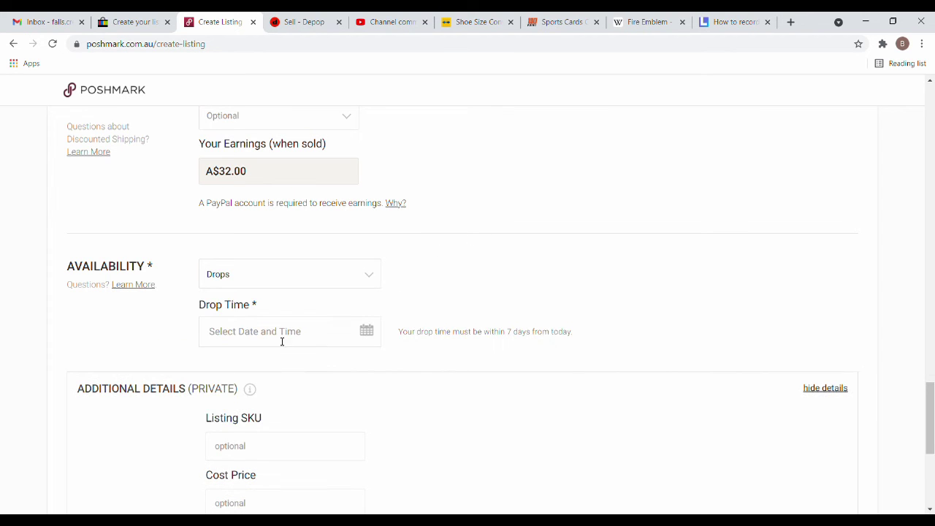
{"action": "left_click", "coordinate": [372, 288]}
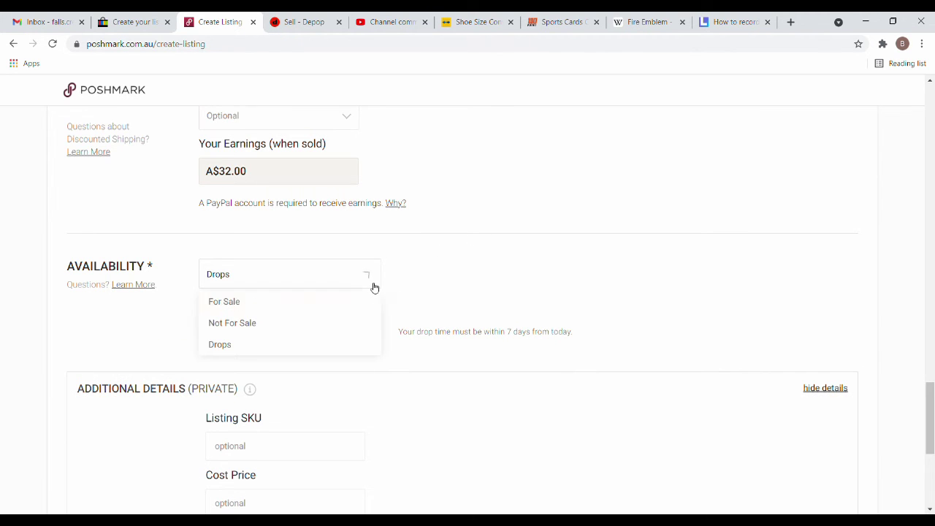
{"action": "left_click", "coordinate": [278, 304]}
Review the Poshmark form from the style tags and pricing down to the private additional details.
{"action": "scroll", "coordinate": [516, 248], "scroll_direction": "up", "scroll_amount": 15}
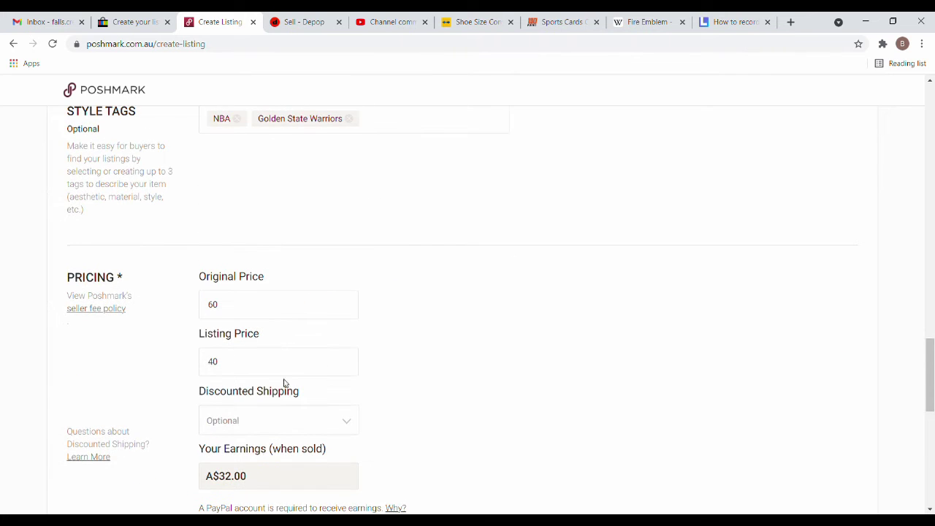
{"action": "scroll", "coordinate": [424, 254], "scroll_direction": "down", "scroll_amount": 18}
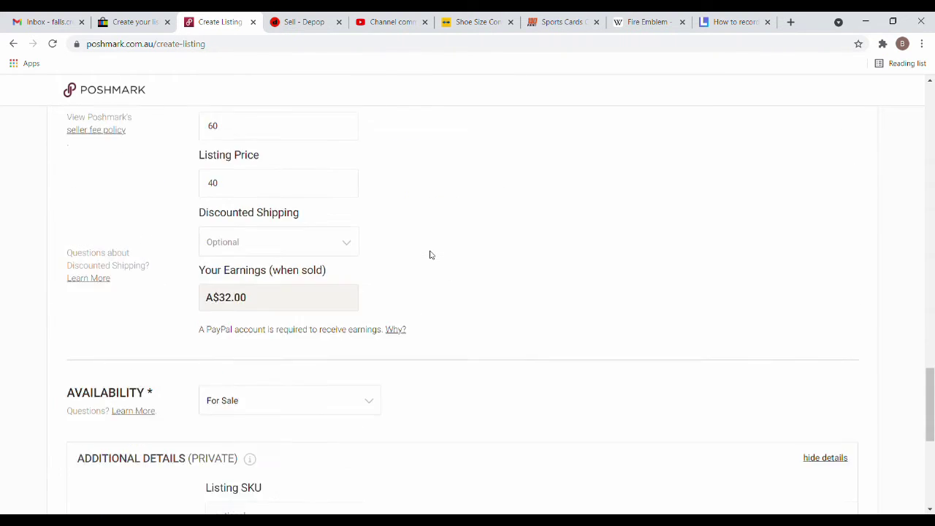
{"action": "scroll", "coordinate": [420, 231], "scroll_direction": "up", "scroll_amount": 4}
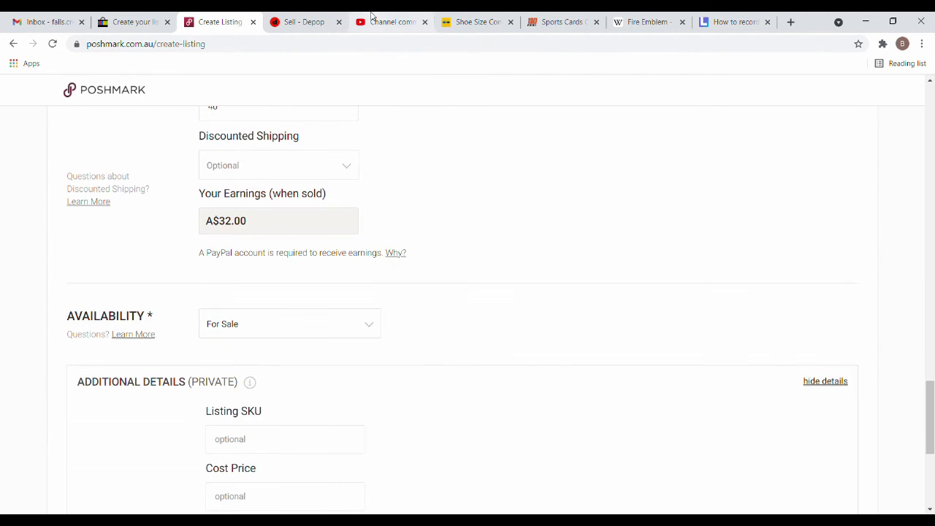
{"action": "scroll", "coordinate": [368, 291], "scroll_direction": "down", "scroll_amount": 5}
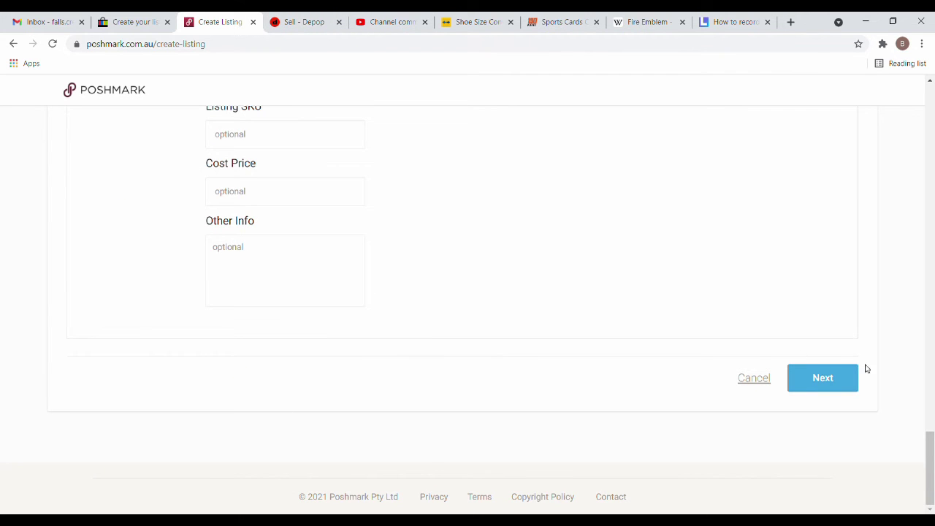
Switch to the Depop listing and look over its photos, description and detail fields.
{"action": "left_click", "coordinate": [300, 21]}
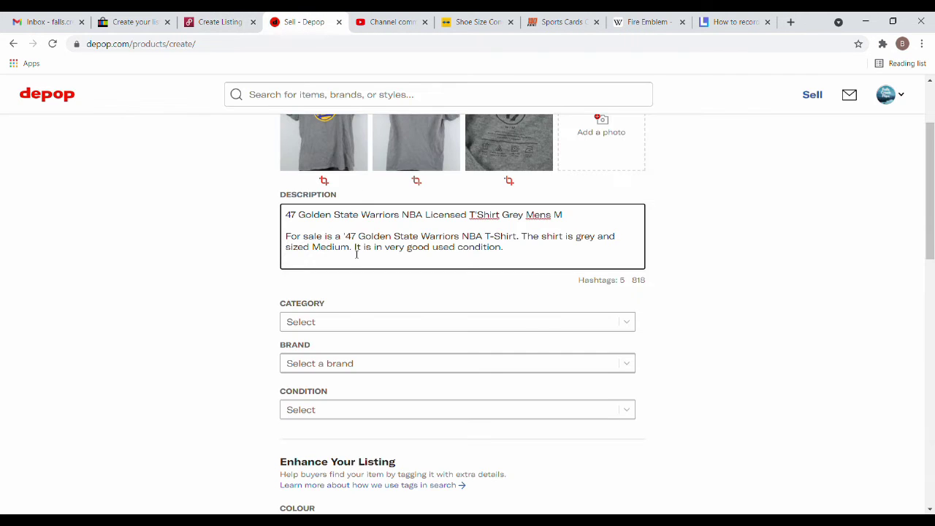
{"action": "scroll", "coordinate": [469, 239], "scroll_direction": "up", "scroll_amount": 2}
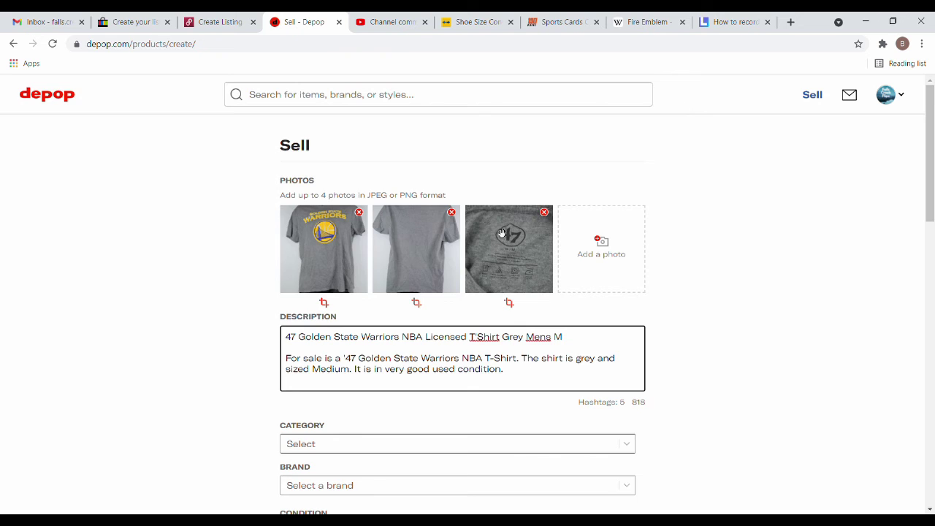
{"action": "scroll", "coordinate": [482, 234], "scroll_direction": "down", "scroll_amount": 4}
{"action": "scroll", "coordinate": [399, 181], "scroll_direction": "up", "scroll_amount": 4}
Return to the Poshmark listing and examine how many photo and video slots it offers.
{"action": "left_click", "coordinate": [123, 19]}
{"action": "left_click", "coordinate": [210, 16]}
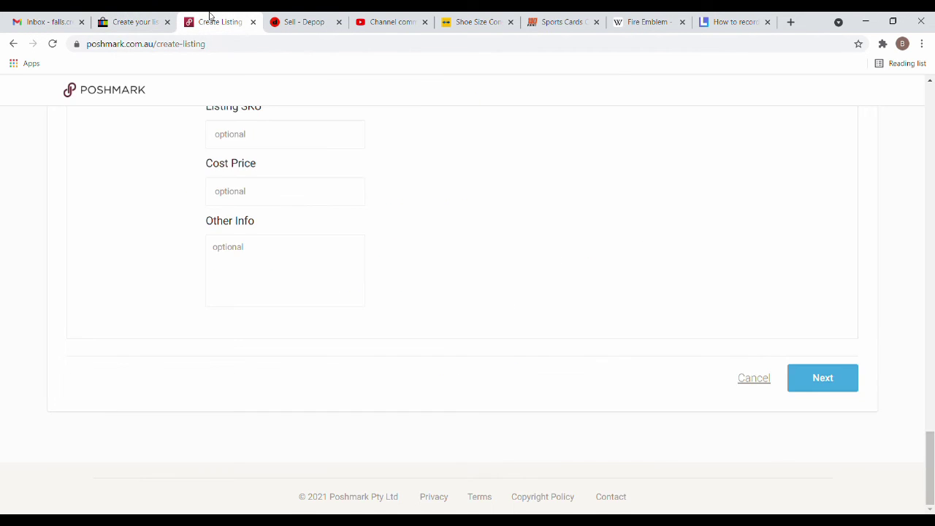
{"action": "scroll", "coordinate": [418, 202], "scroll_direction": "up", "scroll_amount": 20}
{"action": "scroll", "coordinate": [524, 222], "scroll_direction": "down", "scroll_amount": 3}
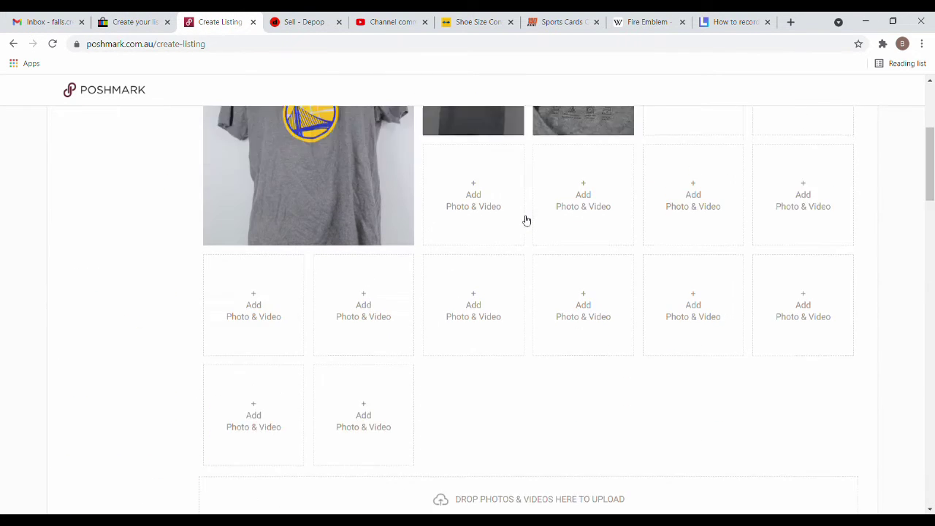
{"action": "scroll", "coordinate": [526, 220], "scroll_direction": "down", "scroll_amount": 1}
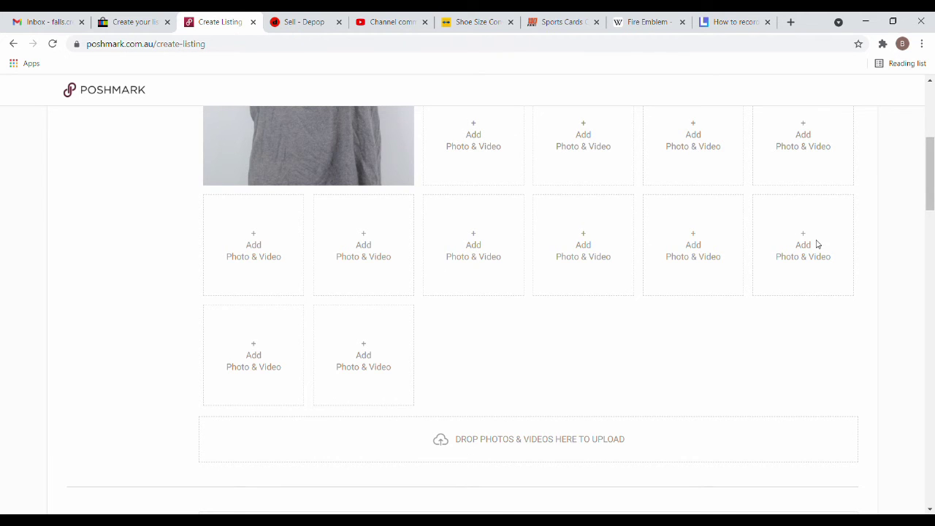
{"action": "scroll", "coordinate": [770, 253], "scroll_direction": "up", "scroll_amount": 4}
{"action": "scroll", "coordinate": [789, 442], "scroll_direction": "down", "scroll_amount": 3}
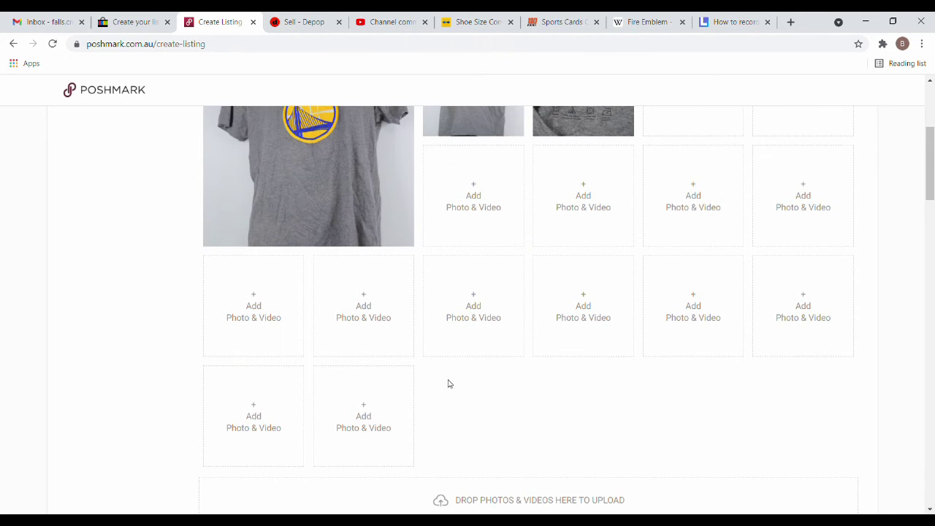
{"action": "scroll", "coordinate": [365, 310], "scroll_direction": "down", "scroll_amount": 3}
{"action": "scroll", "coordinate": [605, 264], "scroll_direction": "up", "scroll_amount": 3}
{"action": "scroll", "coordinate": [629, 320], "scroll_direction": "down", "scroll_amount": 3}
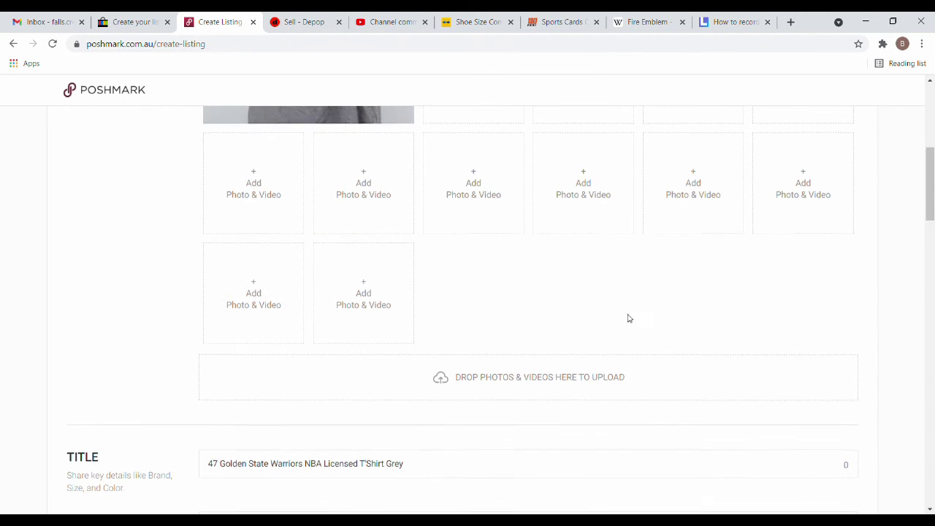
{"action": "scroll", "coordinate": [585, 285], "scroll_direction": "up", "scroll_amount": 3}
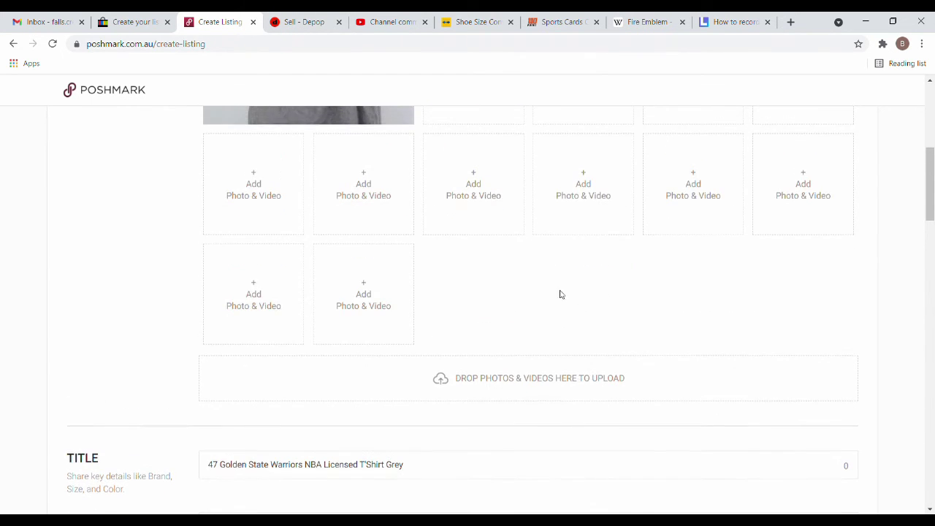
Switch back to the Depop listing and check its photo slots, description text and hashtag allowance.
{"action": "left_click", "coordinate": [303, 20]}
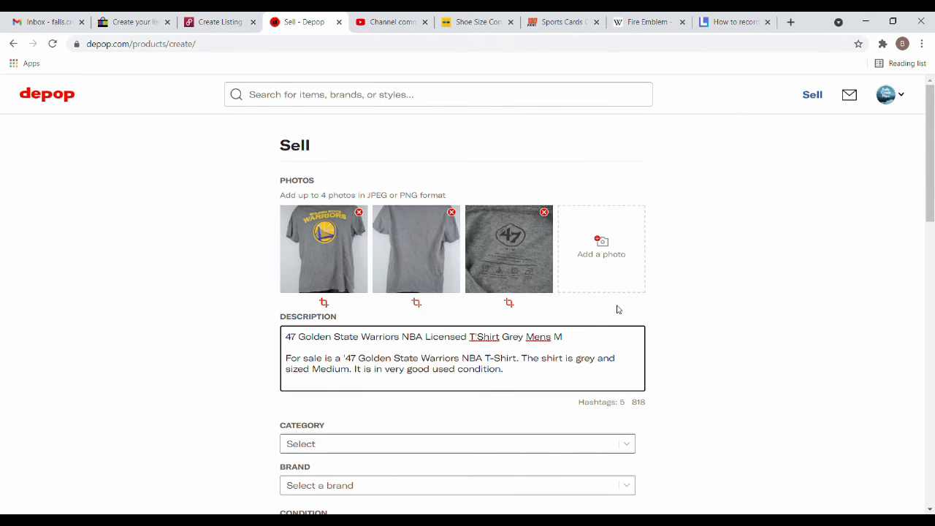
{"action": "scroll", "coordinate": [669, 249], "scroll_direction": "down", "scroll_amount": 2}
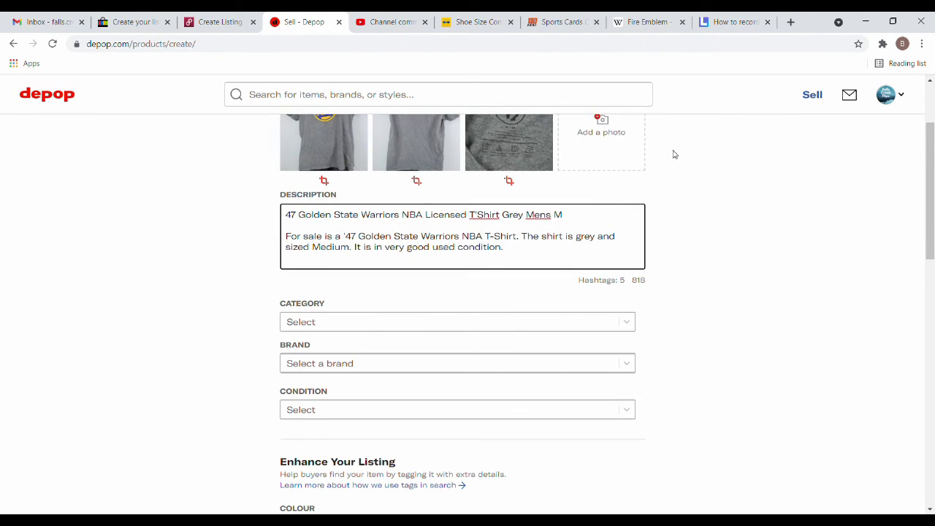
{"action": "scroll", "coordinate": [693, 205], "scroll_direction": "up", "scroll_amount": 1}
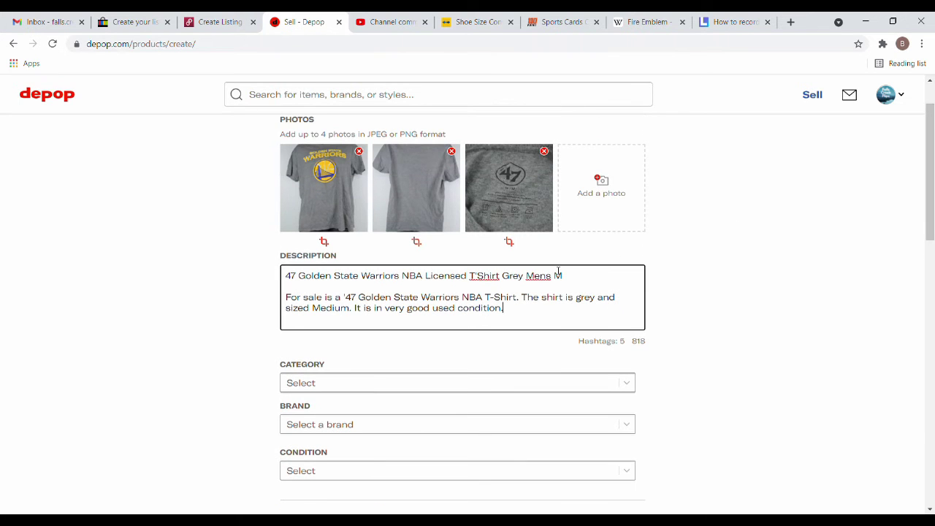
{"action": "scroll", "coordinate": [599, 210], "scroll_direction": "down", "scroll_amount": 2}
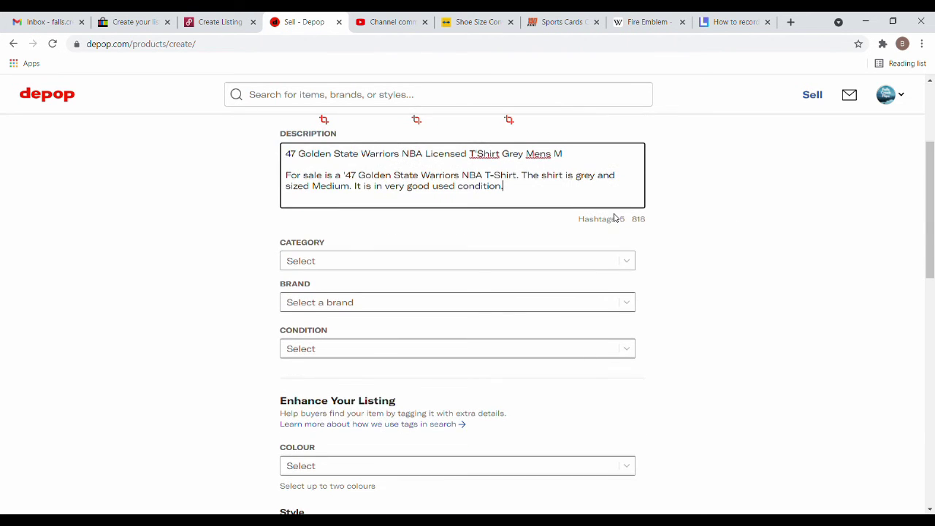
{"action": "scroll", "coordinate": [676, 220], "scroll_direction": "up", "scroll_amount": 2}
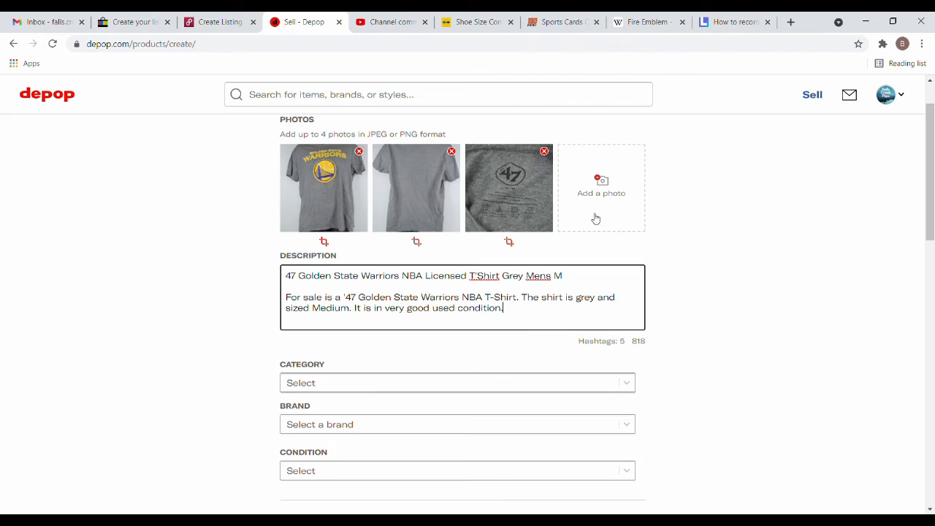
{"action": "scroll", "coordinate": [601, 217], "scroll_direction": "down", "scroll_amount": 1}
Set the Depop listing's category to Menswear / Tops.
{"action": "left_click", "coordinate": [392, 321]}
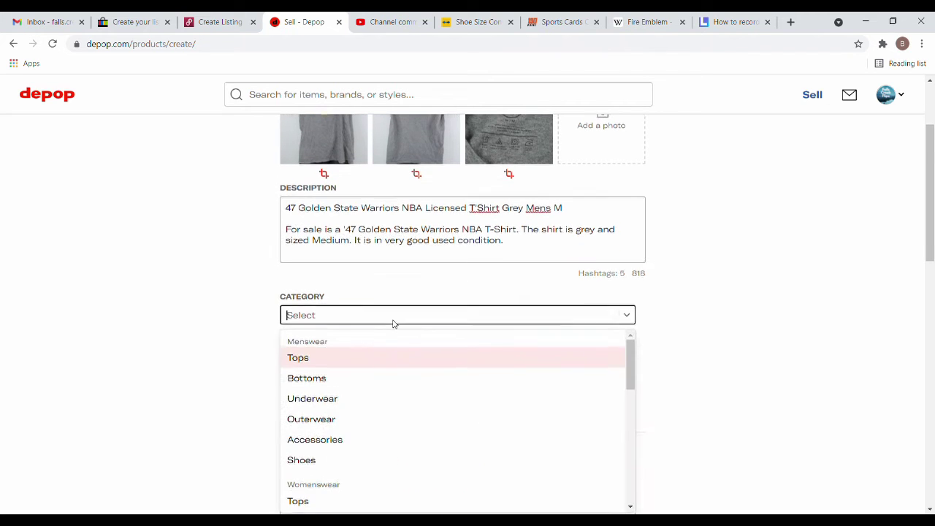
{"action": "scroll", "coordinate": [441, 333], "scroll_direction": "down", "scroll_amount": 1}
{"action": "scroll", "coordinate": [324, 395], "scroll_direction": "up", "scroll_amount": 1}
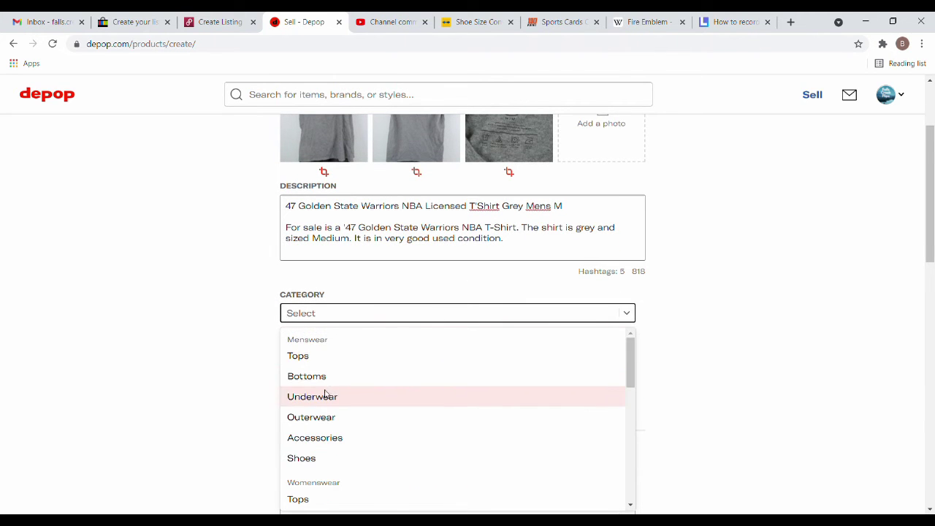
{"action": "left_click", "coordinate": [300, 358]}
Browse the remaining Depop categories, try Kids as the category, and clear that choice.
{"action": "left_click", "coordinate": [382, 314]}
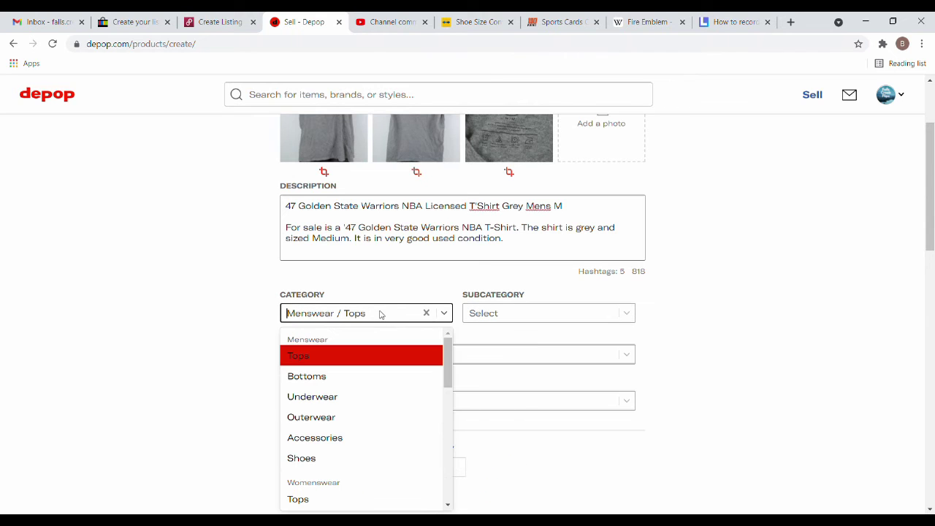
{"action": "scroll", "coordinate": [357, 447], "scroll_direction": "down", "scroll_amount": 5}
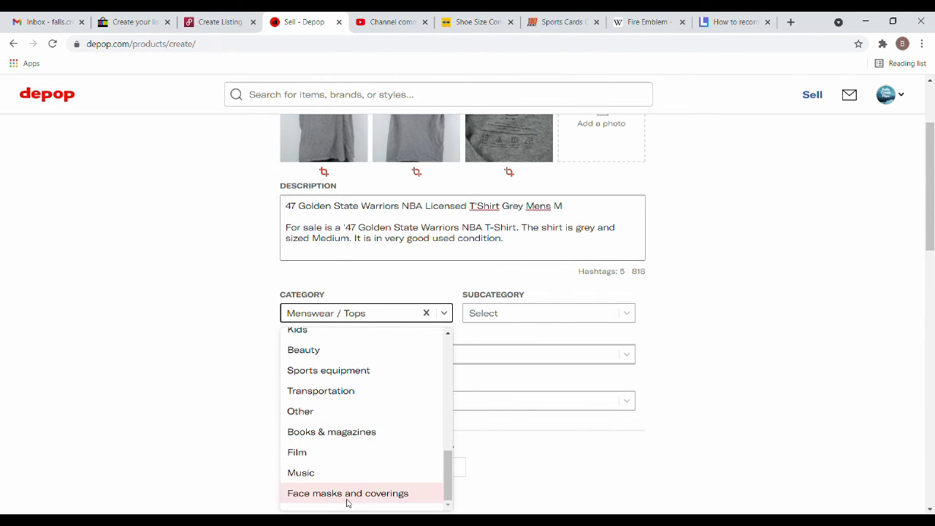
{"action": "scroll", "coordinate": [337, 482], "scroll_direction": "up", "scroll_amount": 1}
{"action": "scroll", "coordinate": [314, 438], "scroll_direction": "up", "scroll_amount": 2}
{"action": "scroll", "coordinate": [313, 433], "scroll_direction": "down", "scroll_amount": 1}
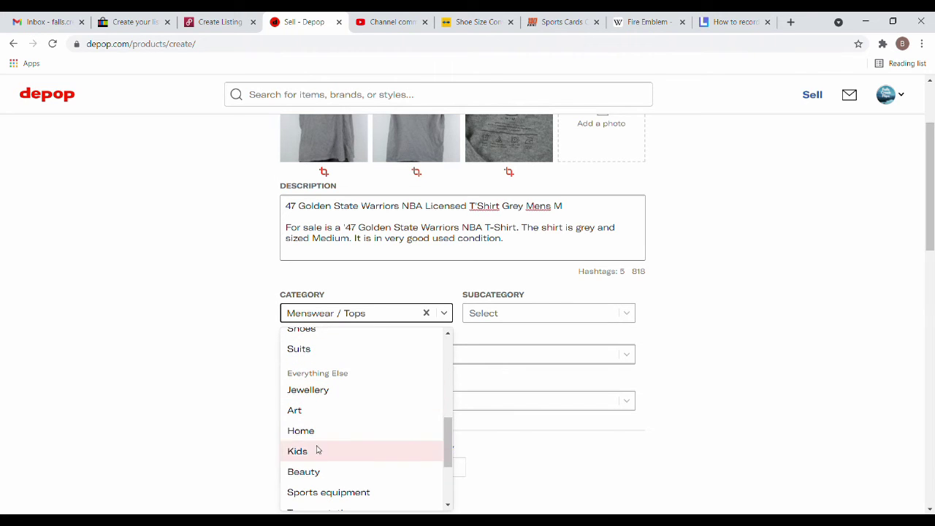
{"action": "left_click", "coordinate": [317, 451]}
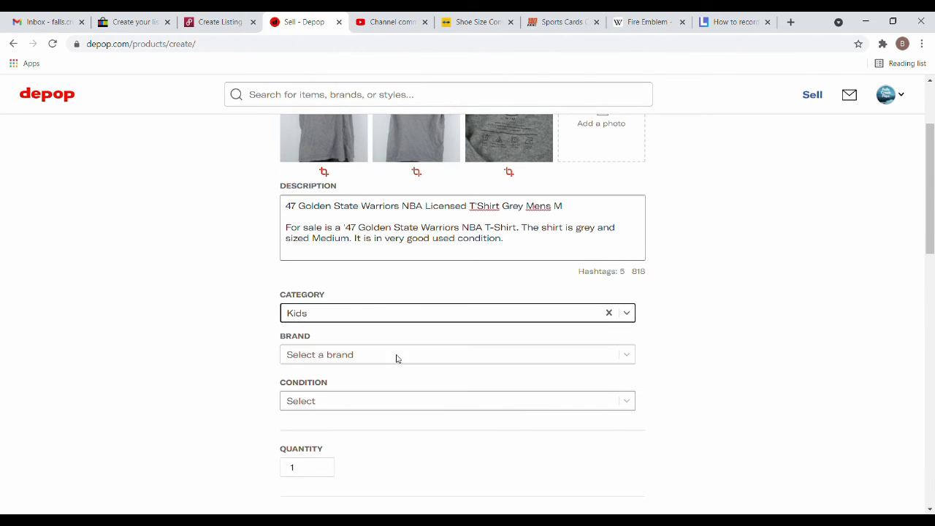
{"action": "left_click", "coordinate": [608, 313]}
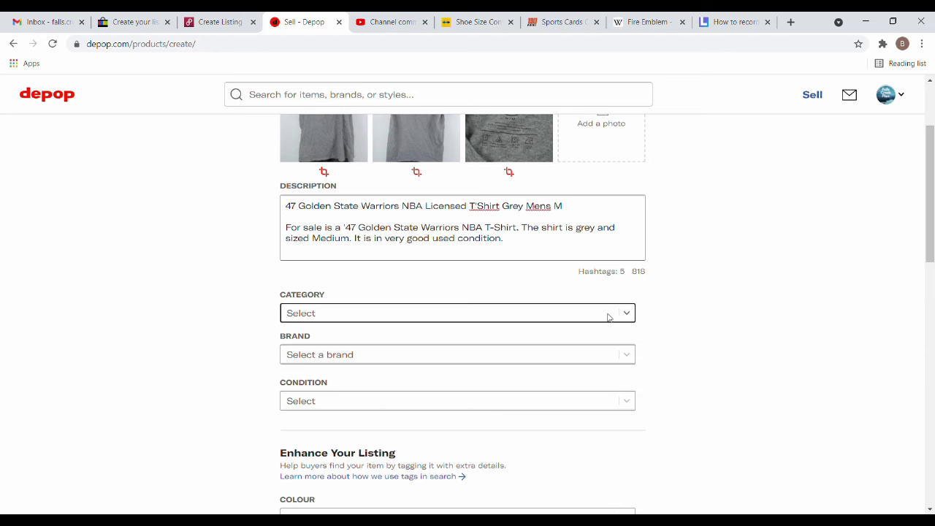
Set the Depop listing's category to Menswear / Tops with subcategory T-shirts, and choose 47 as the brand.
{"action": "left_click", "coordinate": [618, 316]}
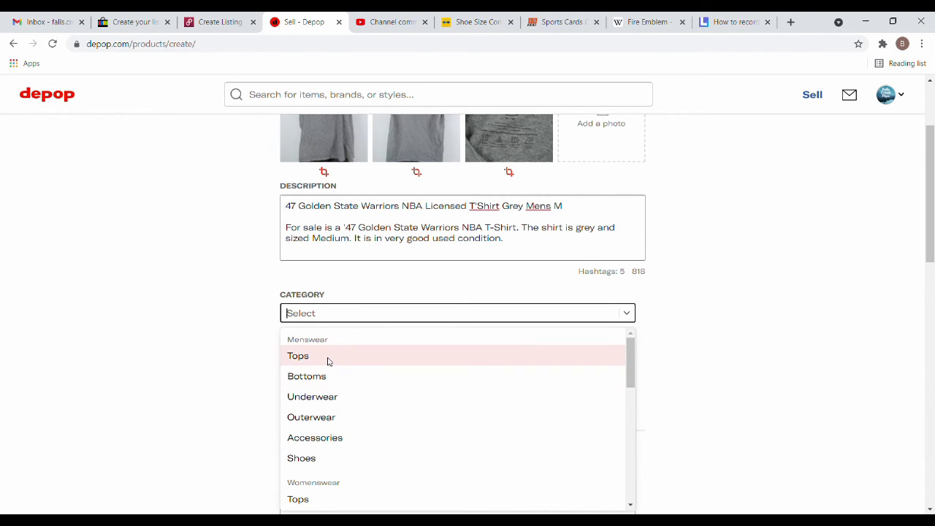
{"action": "left_click", "coordinate": [298, 358]}
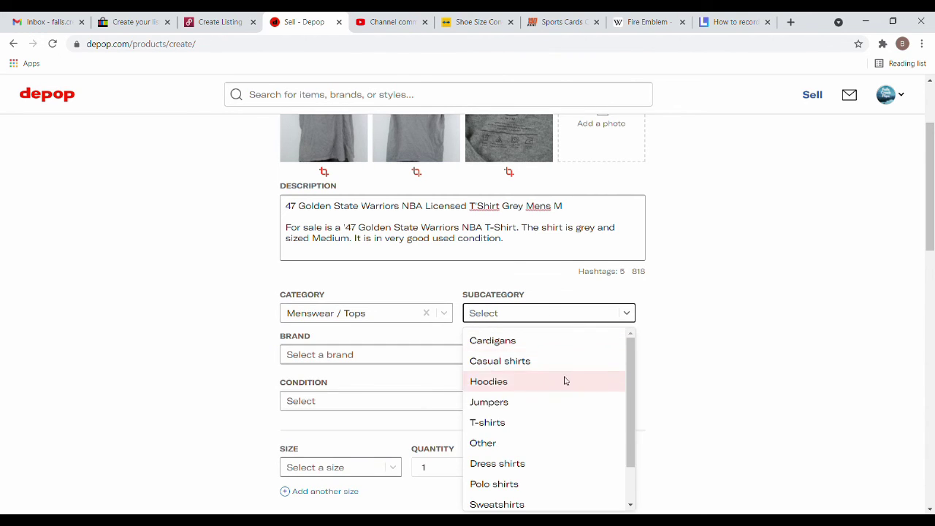
{"action": "scroll", "coordinate": [563, 387], "scroll_direction": "down", "scroll_amount": 1}
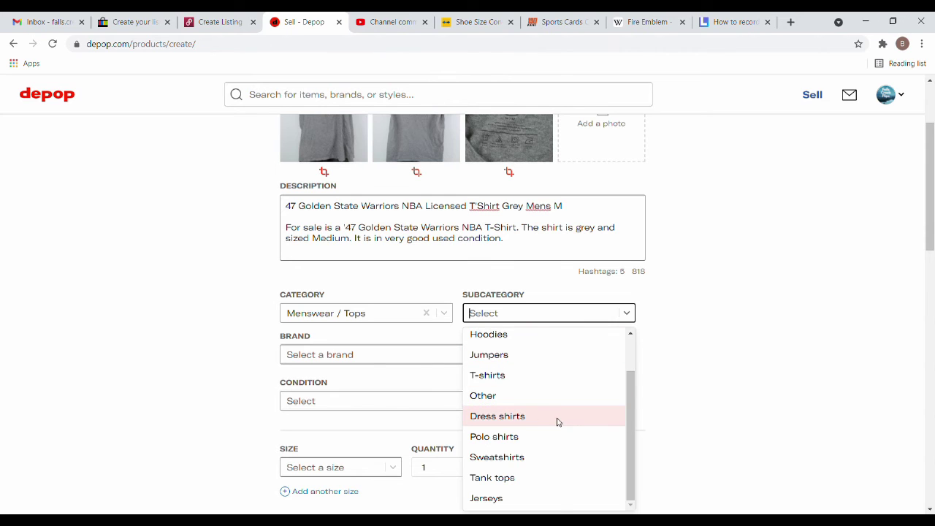
{"action": "left_click", "coordinate": [497, 375]}
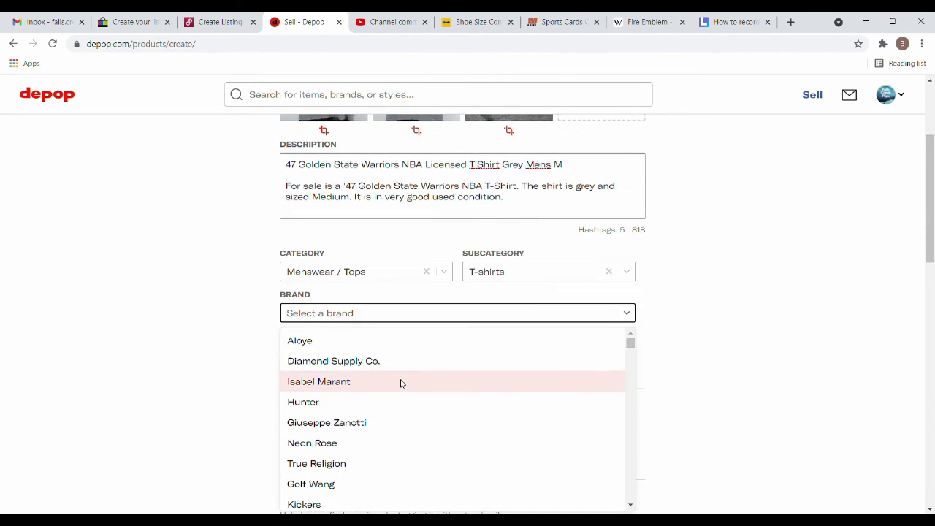
{"action": "type", "text": "47"}
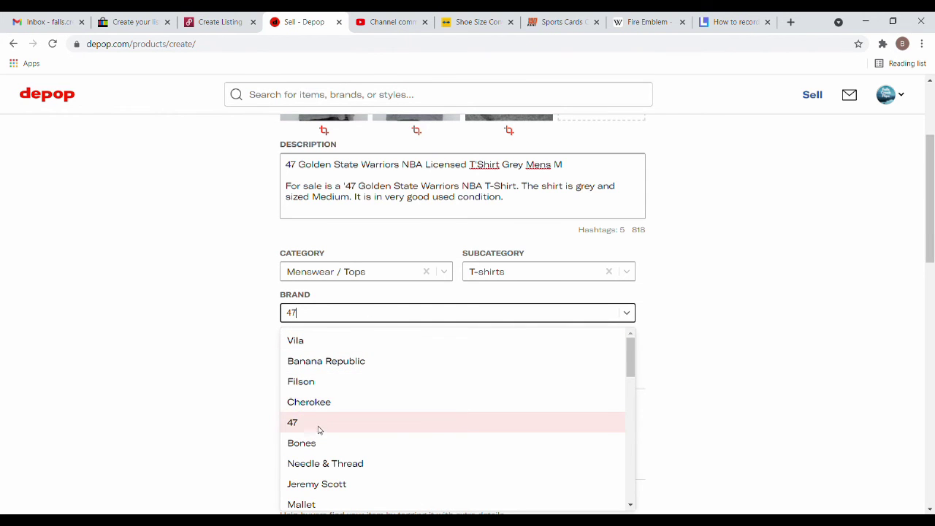
{"action": "left_click", "coordinate": [319, 424]}
Review the condition options and set the shirt's condition to Used - Excellent.
{"action": "left_click", "coordinate": [361, 357]}
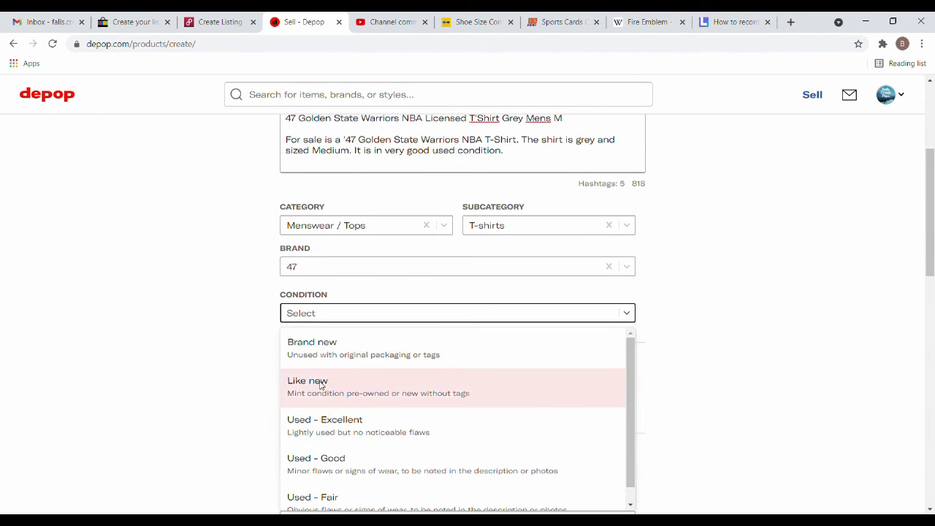
{"action": "scroll", "coordinate": [701, 355], "scroll_direction": "down", "scroll_amount": 2}
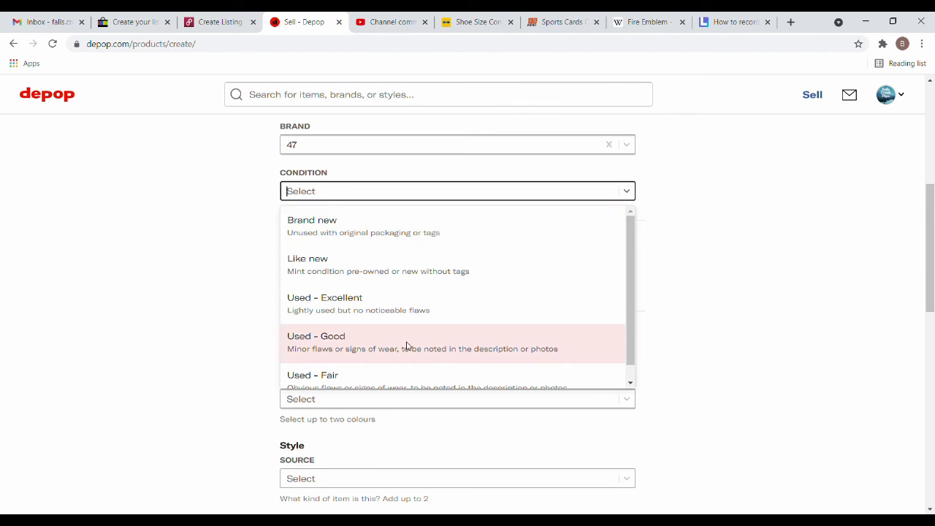
{"action": "scroll", "coordinate": [407, 345], "scroll_direction": "down", "scroll_amount": 1}
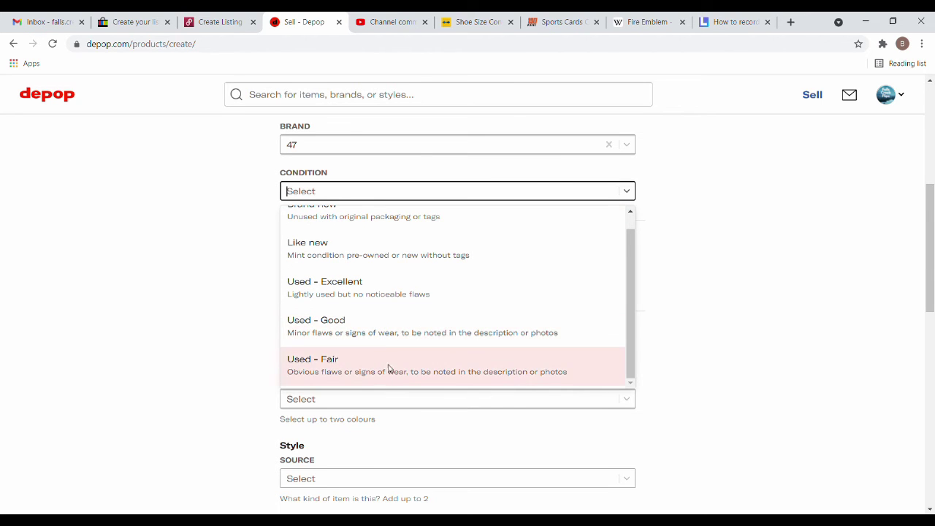
{"action": "scroll", "coordinate": [386, 354], "scroll_direction": "up", "scroll_amount": 1}
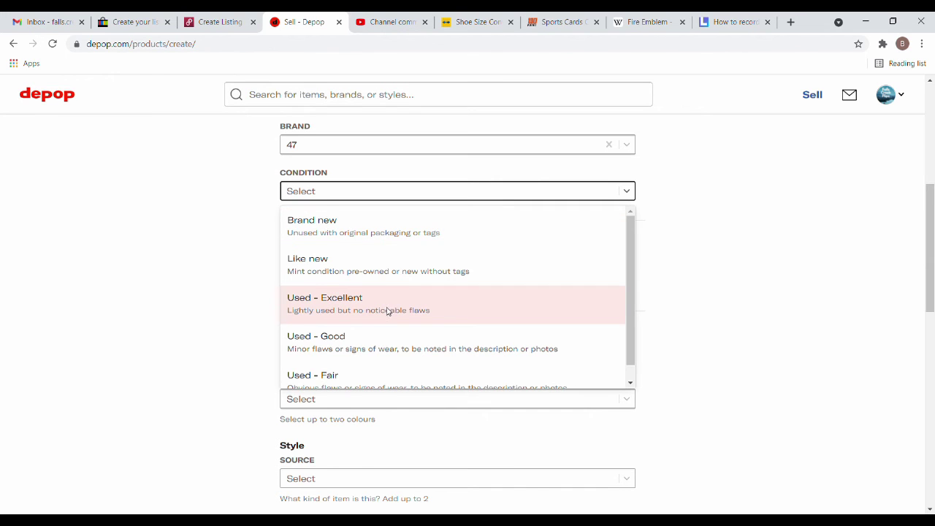
{"action": "scroll", "coordinate": [436, 309], "scroll_direction": "down", "scroll_amount": 1}
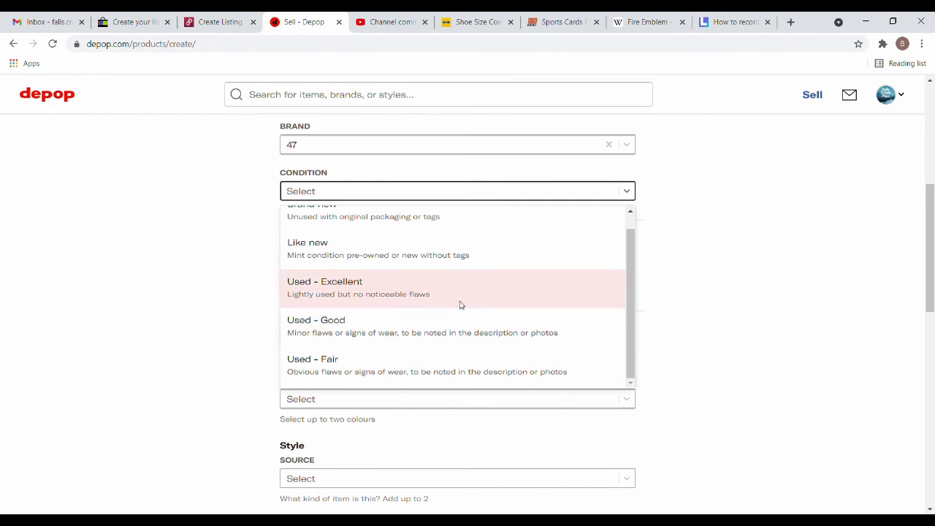
{"action": "left_click", "coordinate": [381, 297]}
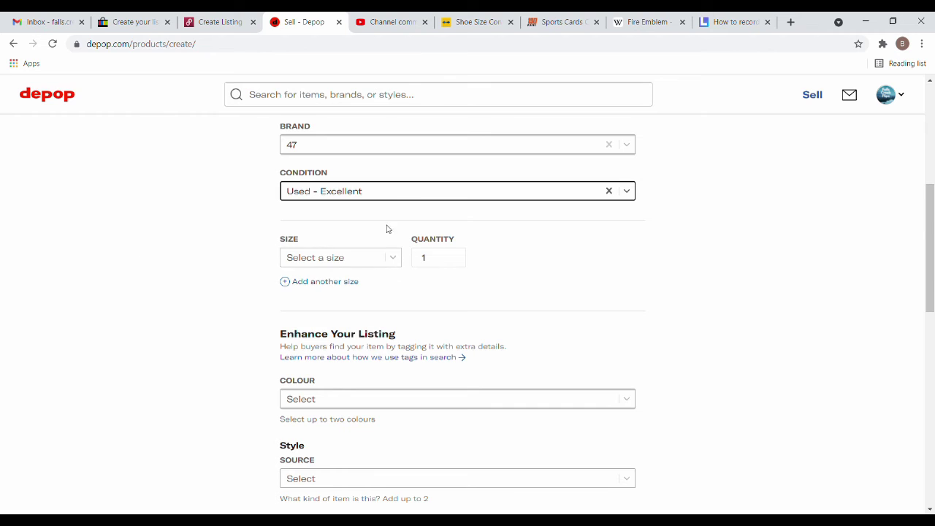
{"action": "left_click", "coordinate": [374, 192]}
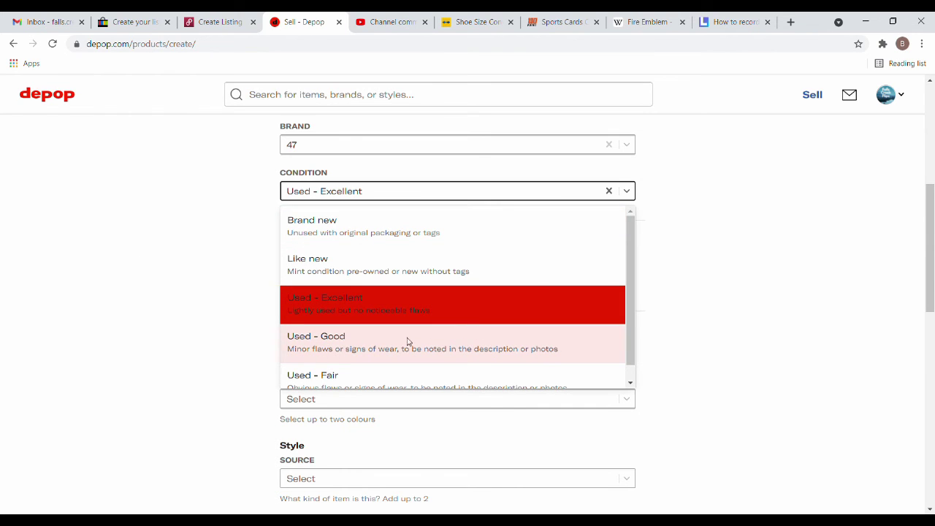
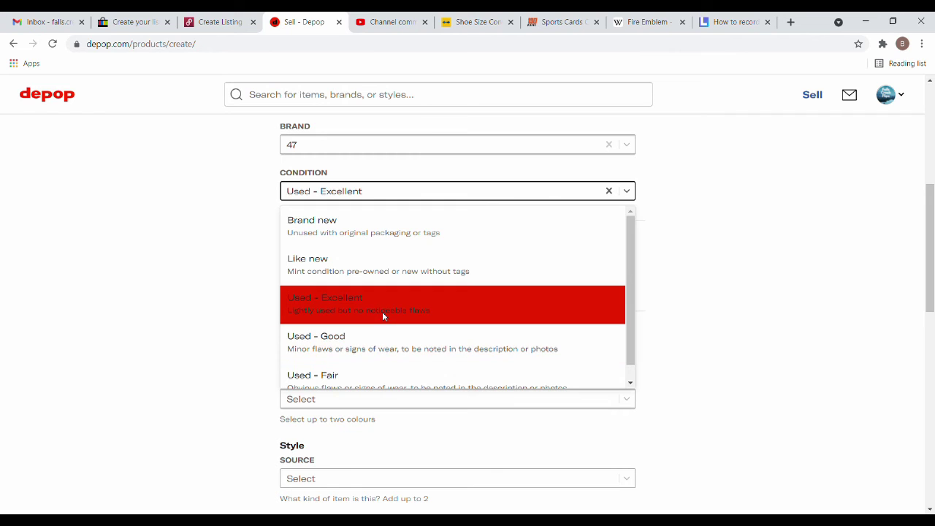
{"action": "left_click", "coordinate": [204, 299]}
Set the shirt's size to M and its colours to Grey and Yellow.
{"action": "left_click", "coordinate": [369, 257]}
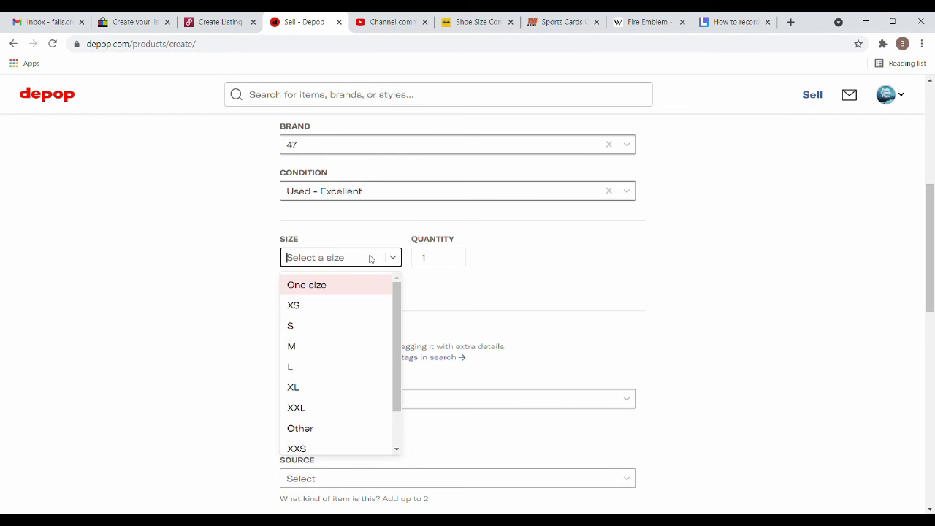
{"action": "left_click", "coordinate": [320, 349]}
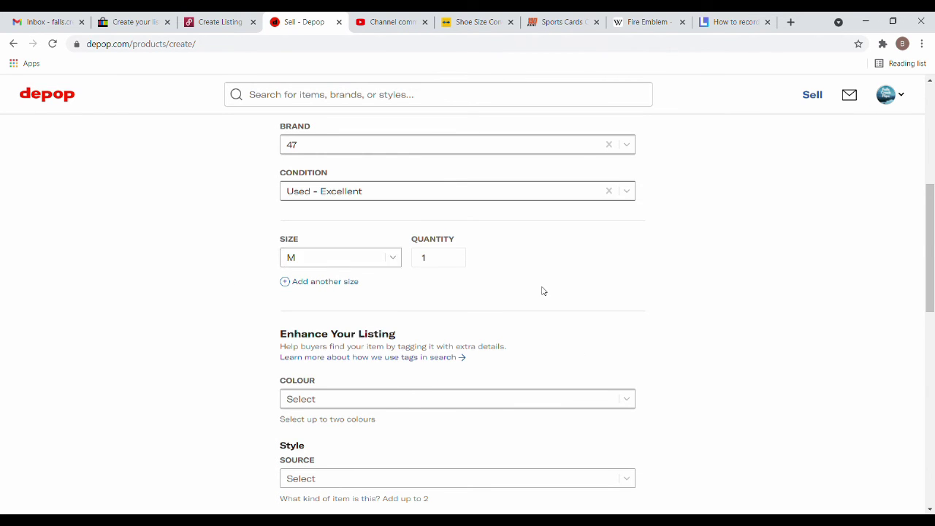
{"action": "scroll", "coordinate": [541, 290], "scroll_direction": "down", "scroll_amount": 3}
{"action": "left_click_drag", "start_coordinate": [386, 169], "coordinate": [376, 184]}
{"action": "left_click", "coordinate": [350, 154]}
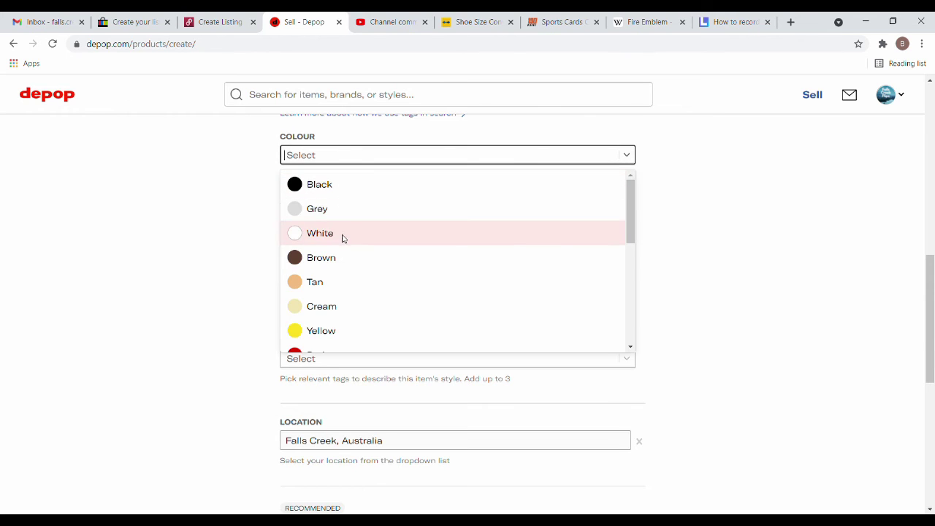
{"action": "left_click", "coordinate": [362, 209]}
{"action": "left_click", "coordinate": [374, 162]}
{"action": "left_click", "coordinate": [325, 306]}
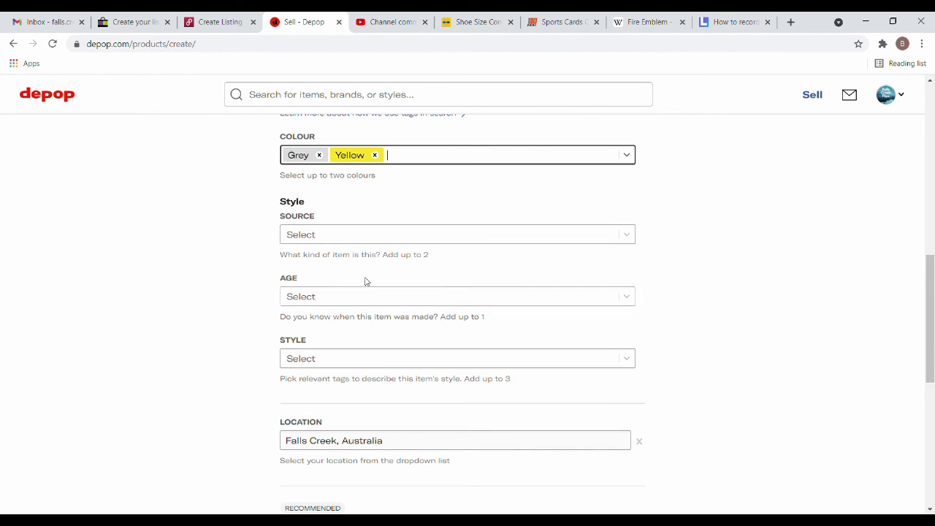
Tag the item's source as Preloved and Designer.
{"action": "left_click", "coordinate": [337, 237]}
{"action": "left_click", "coordinate": [335, 288]}
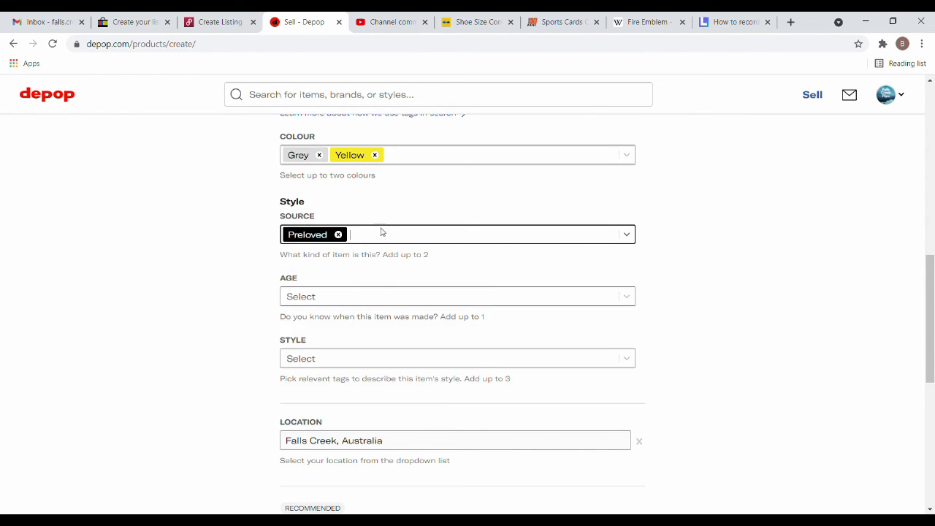
{"action": "left_click", "coordinate": [383, 234]}
{"action": "left_click", "coordinate": [329, 369]}
Set the item's age to Modern and add the style tags Streetwear and Sportswear.
{"action": "left_click", "coordinate": [307, 297]}
{"action": "left_click", "coordinate": [299, 324]}
{"action": "left_click", "coordinate": [325, 356]}
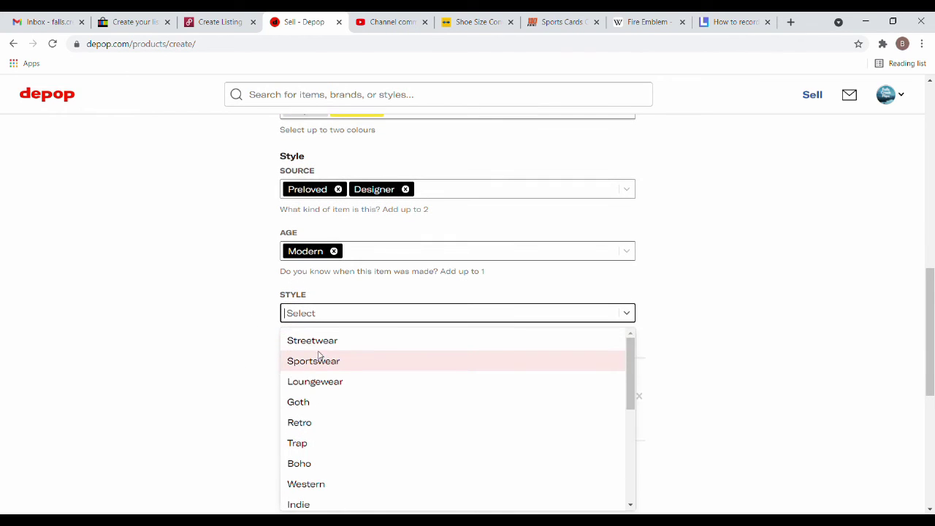
{"action": "left_click", "coordinate": [329, 338]}
{"action": "left_click", "coordinate": [382, 314]}
{"action": "left_click", "coordinate": [330, 343]}
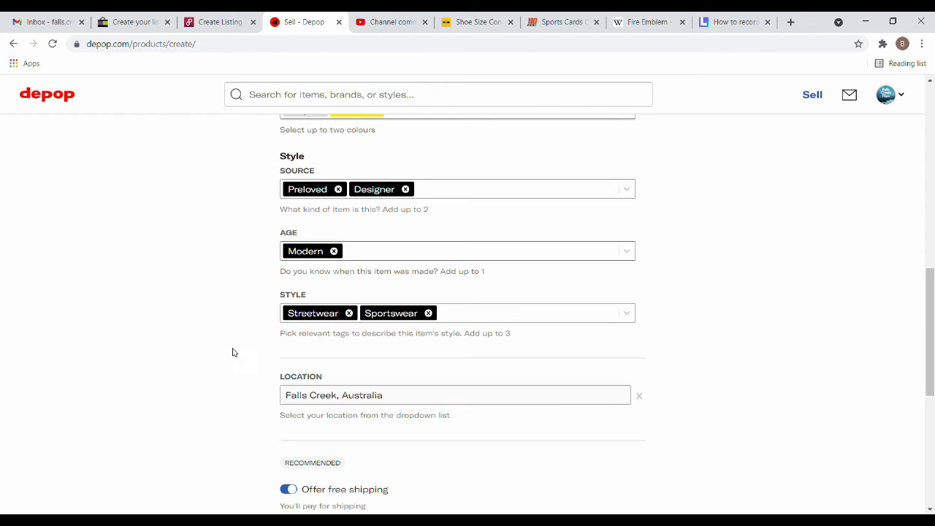
{"action": "left_click", "coordinate": [516, 317]}
Review the location and shipping settings and enter an item price of A$39.99.
{"action": "scroll", "coordinate": [349, 429], "scroll_direction": "down", "scroll_amount": 5}
{"action": "left_click", "coordinate": [205, 421]}
{"action": "scroll", "coordinate": [385, 388], "scroll_direction": "down", "scroll_amount": 4}
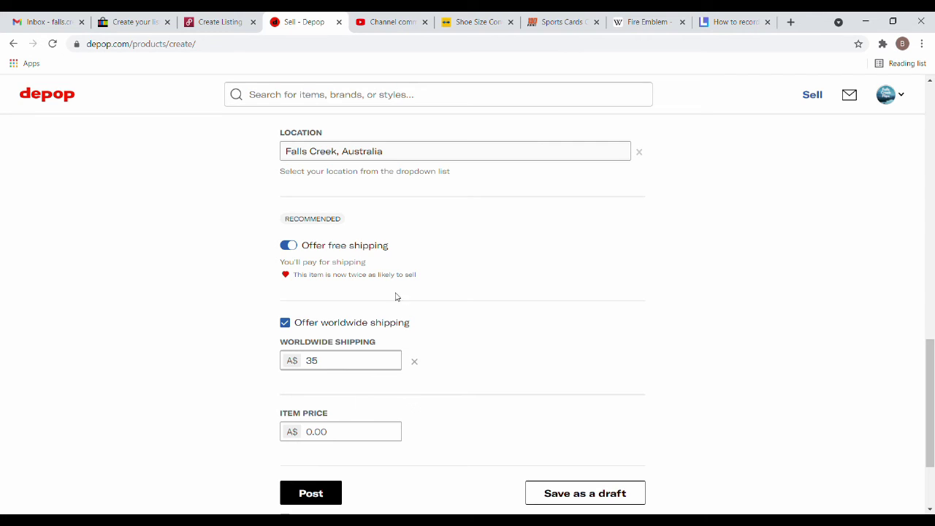
{"action": "scroll", "coordinate": [455, 271], "scroll_direction": "down", "scroll_amount": 2}
{"action": "left_click", "coordinate": [349, 311]}
{"action": "type", "text": "39.99"}
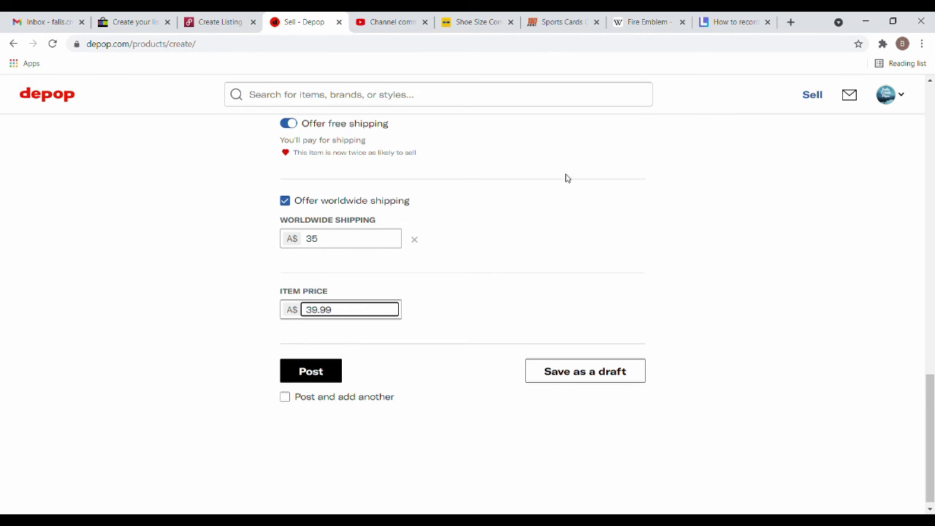
Look over the eBay and Poshmark listings again and return to the Depop listing.
{"action": "left_click", "coordinate": [138, 22]}
{"action": "left_click", "coordinate": [203, 22]}
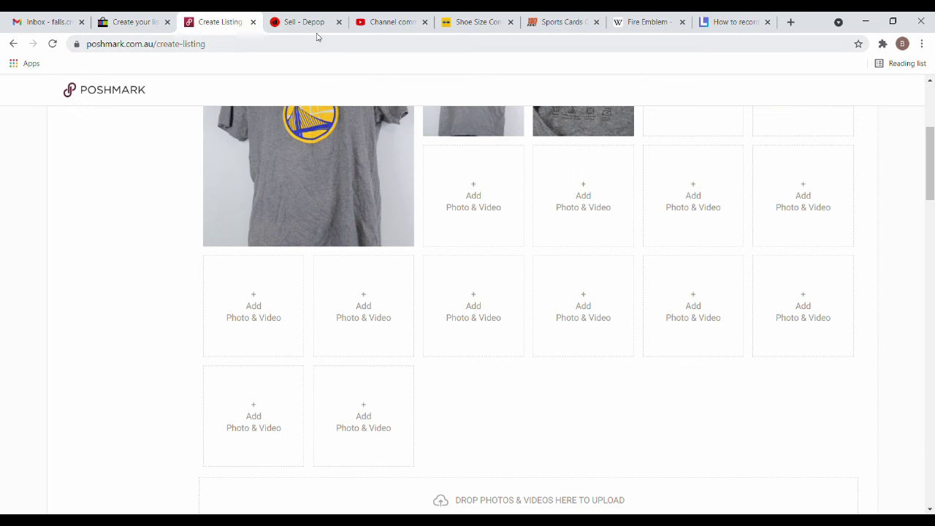
{"action": "left_click", "coordinate": [310, 26]}
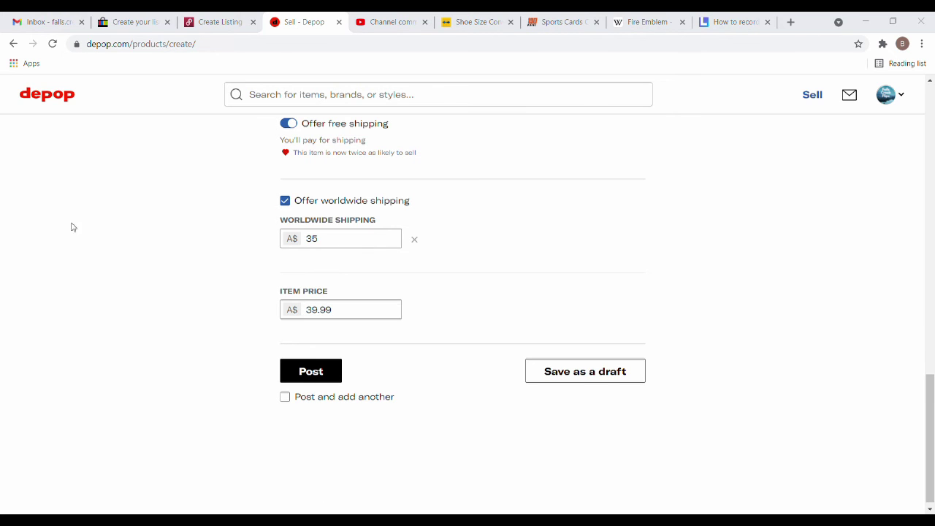
Switch to Gmail and look through the emails labelled Poshmark for a past sale.
{"action": "left_click", "coordinate": [75, 16]}
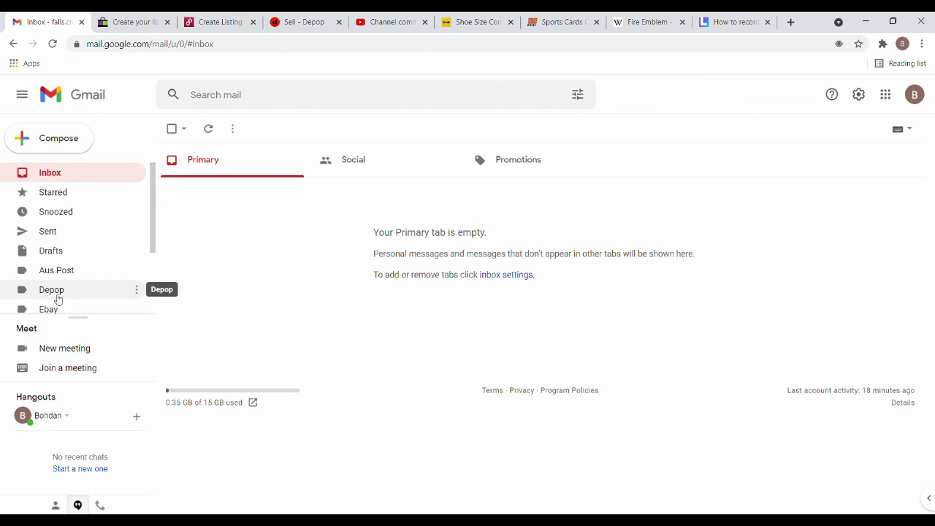
{"action": "scroll", "coordinate": [58, 296], "scroll_direction": "down", "scroll_amount": 3}
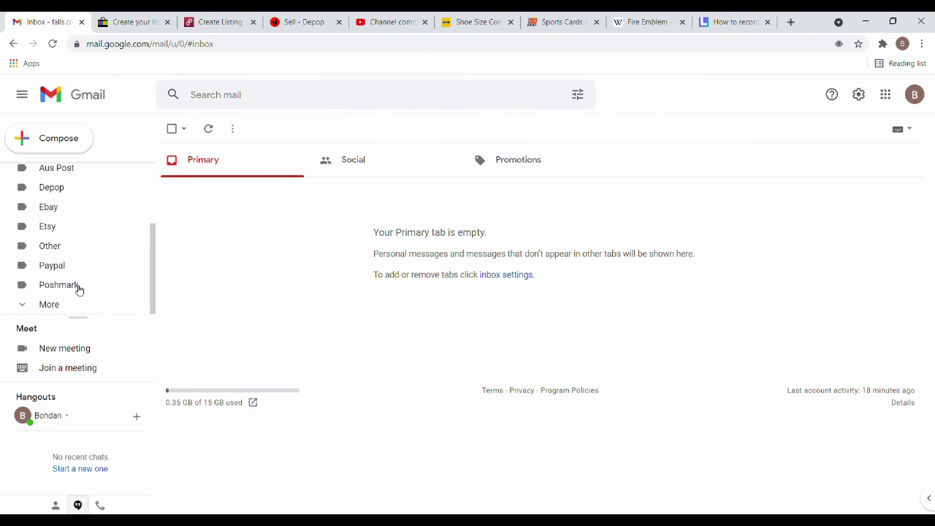
{"action": "left_click", "coordinate": [77, 286]}
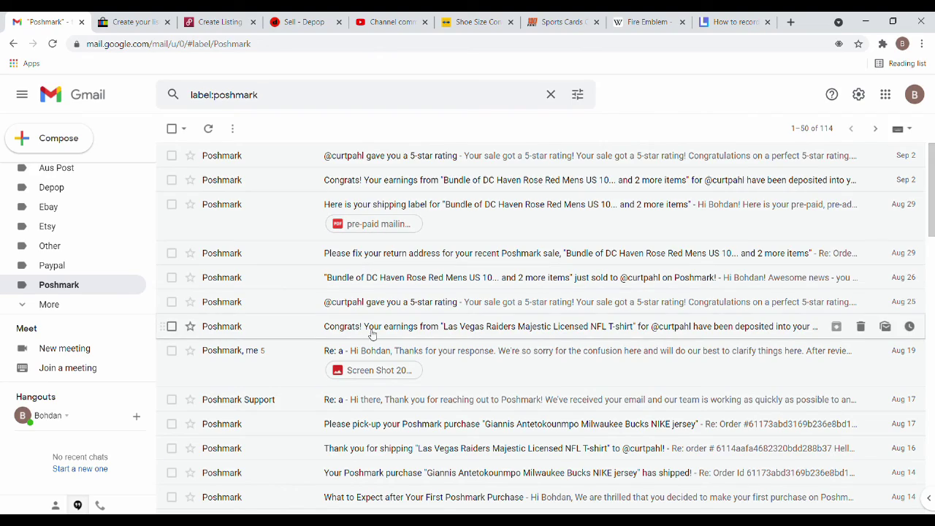
{"action": "scroll", "coordinate": [376, 336], "scroll_direction": "down", "scroll_amount": 1}
{"action": "scroll", "coordinate": [382, 343], "scroll_direction": "down", "scroll_amount": 5}
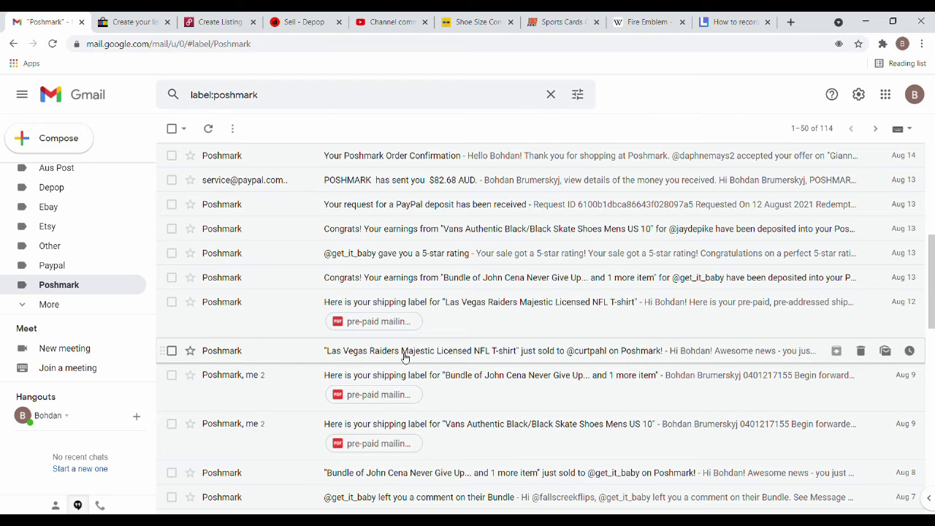
Read the Las Vegas Raiders T-shirt sale email, checking its price and seller earnings, and return to the email list.
{"action": "left_click", "coordinate": [406, 357]}
{"action": "scroll", "coordinate": [289, 250], "scroll_direction": "down", "scroll_amount": 3}
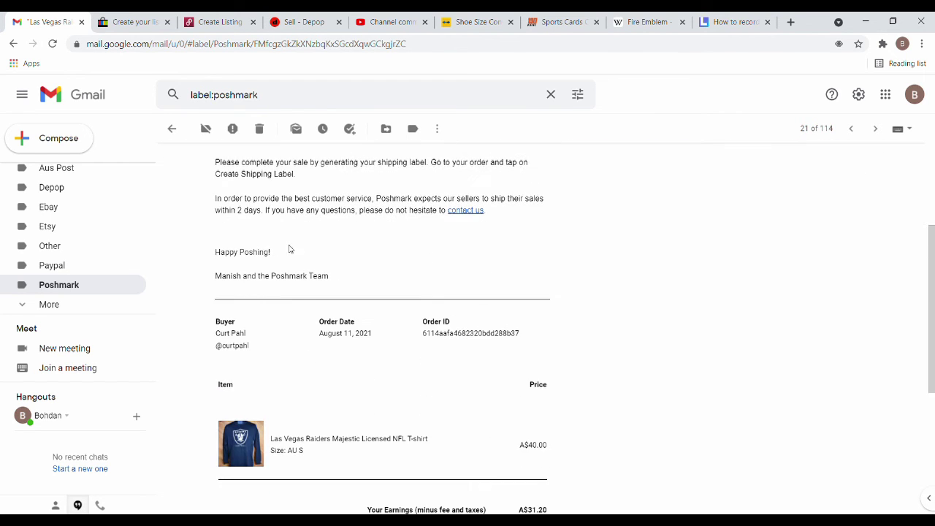
{"action": "scroll", "coordinate": [305, 301], "scroll_direction": "down", "scroll_amount": 2}
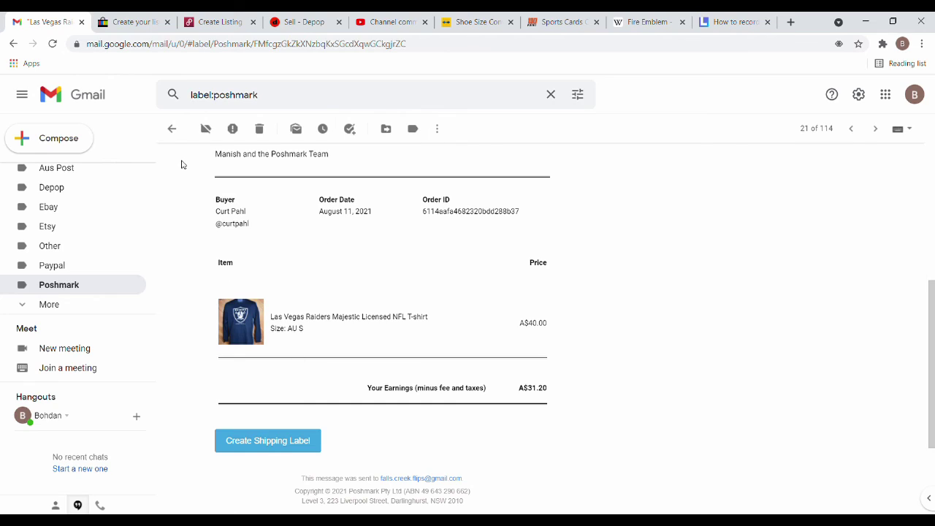
{"action": "left_click", "coordinate": [172, 129]}
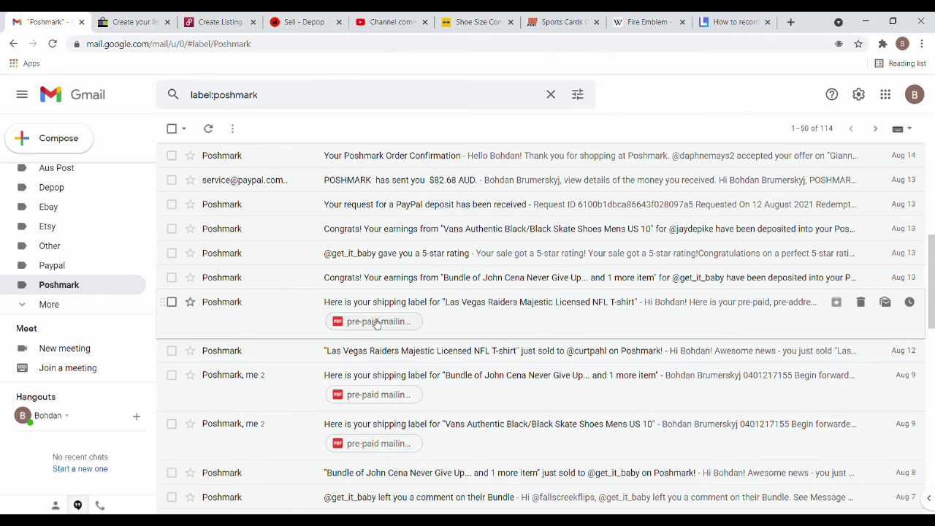
Open the pre-paid mailing label PDF for the Las Vegas Raiders T-shirt and examine its courier and parcel size details.
{"action": "left_click", "coordinate": [376, 323]}
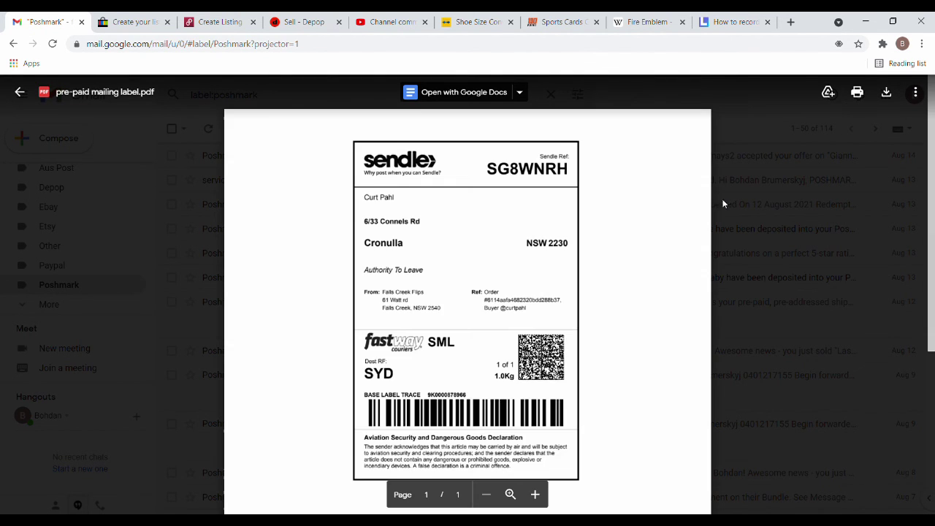
{"action": "scroll", "coordinate": [596, 236], "scroll_direction": "down", "scroll_amount": 4}
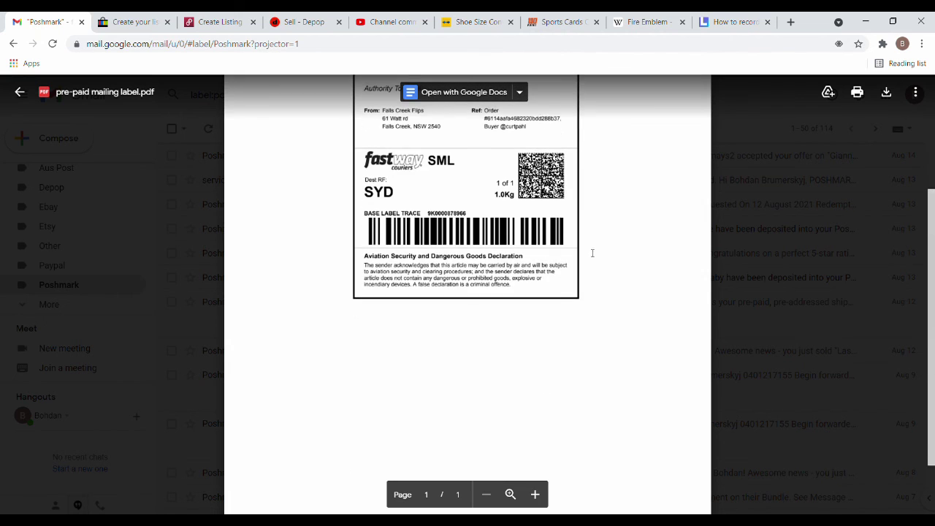
{"action": "scroll", "coordinate": [588, 253], "scroll_direction": "up", "scroll_amount": 4}
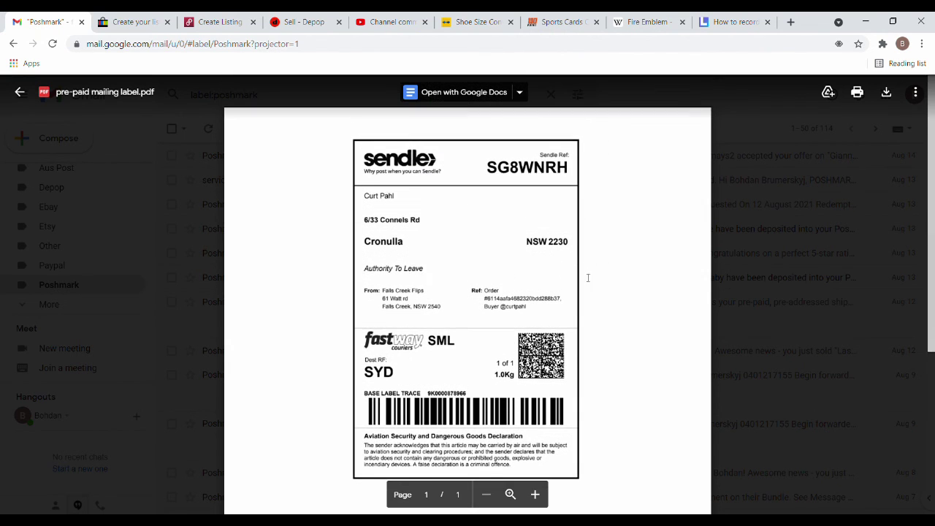
{"action": "left_click_drag", "start_coordinate": [416, 341], "coordinate": [456, 342]}
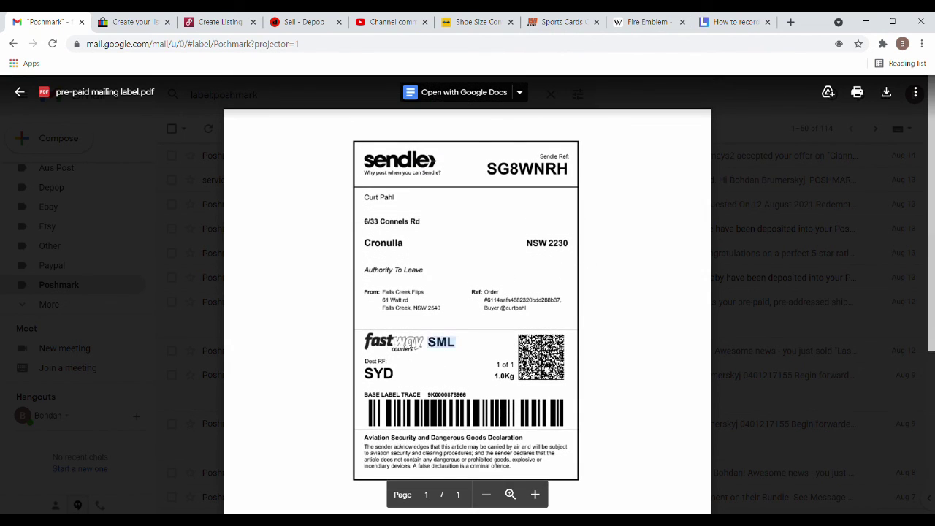
Finish viewing the mailing label, close it and look over the most recent emails labelled Poshmark.
{"action": "scroll", "coordinate": [581, 316], "scroll_direction": "down", "scroll_amount": 1}
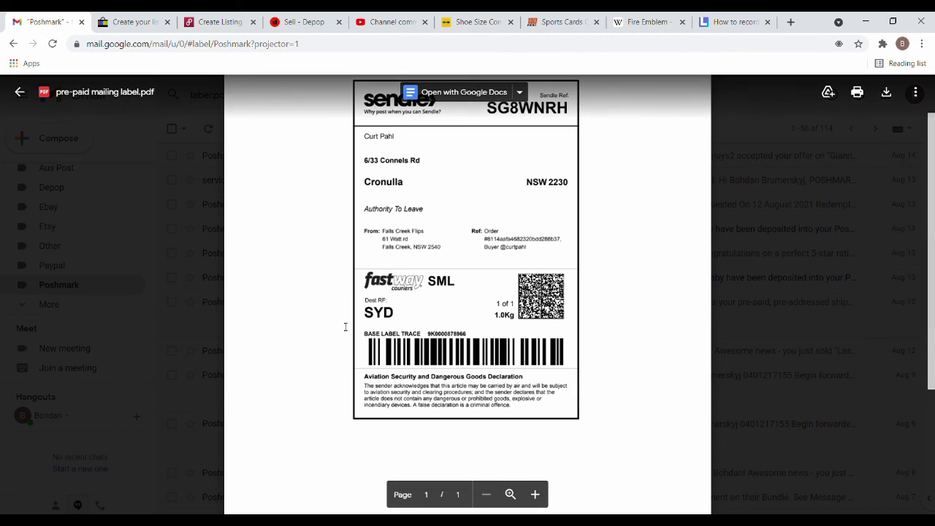
{"action": "left_click", "coordinate": [22, 94]}
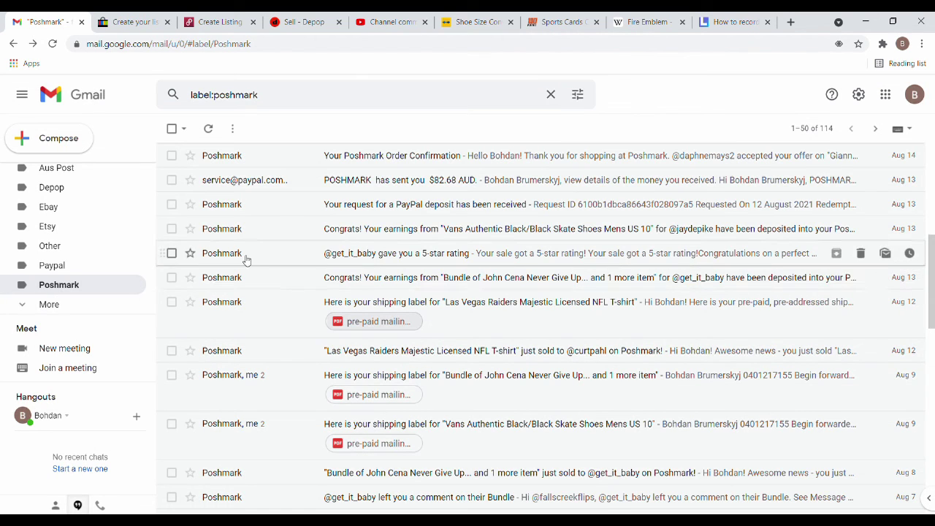
{"action": "scroll", "coordinate": [468, 313], "scroll_direction": "up", "scroll_amount": 3}
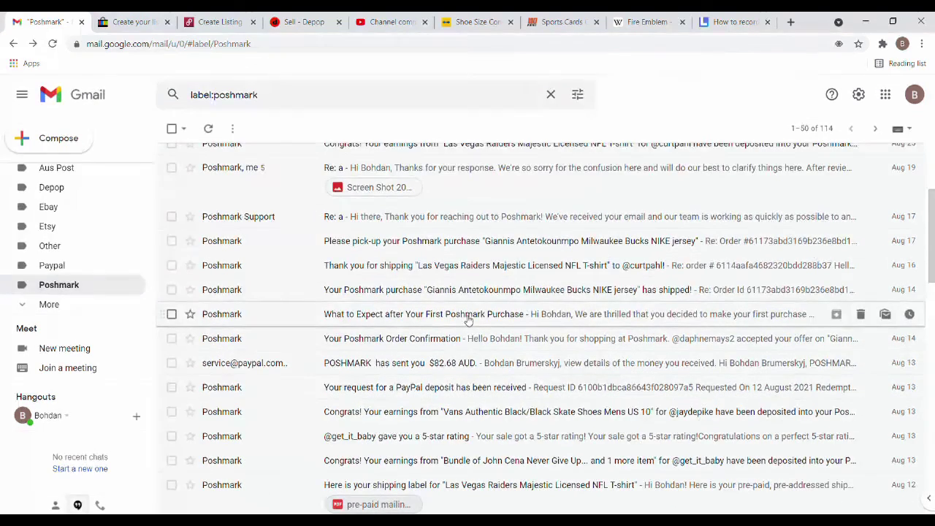
{"action": "scroll", "coordinate": [453, 315], "scroll_direction": "up", "scroll_amount": 3}
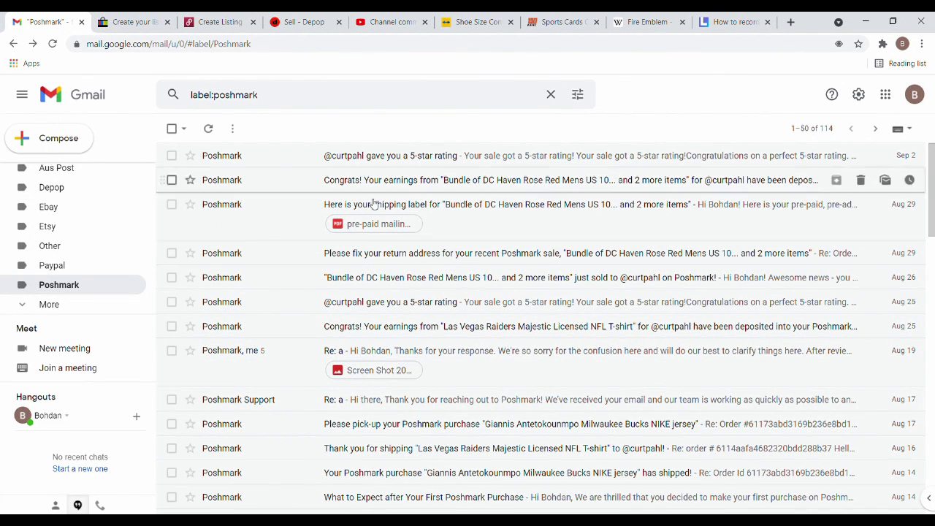
Switch to the eBay listing and look back through it from the volume pricing to the title.
{"action": "left_click", "coordinate": [150, 20]}
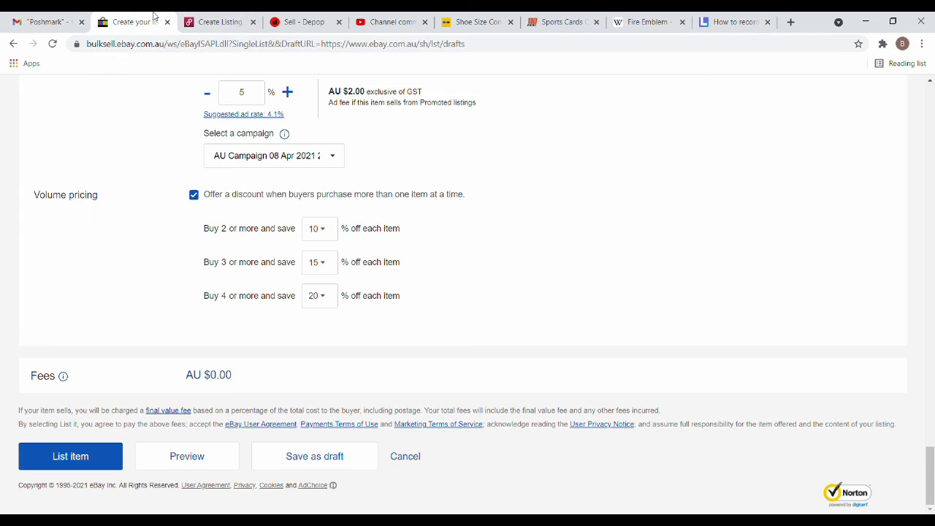
{"action": "scroll", "coordinate": [611, 211], "scroll_direction": "up", "scroll_amount": 20}
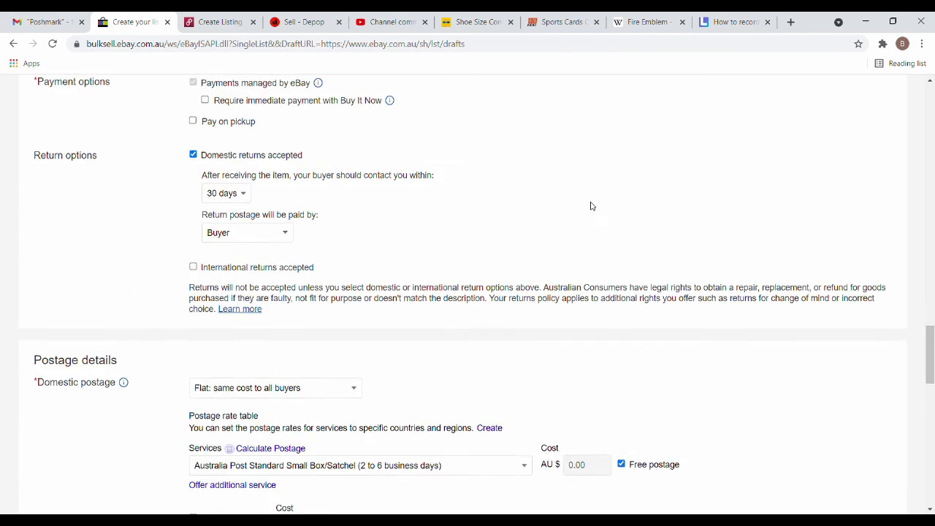
{"action": "scroll", "coordinate": [356, 217], "scroll_direction": "up", "scroll_amount": 4}
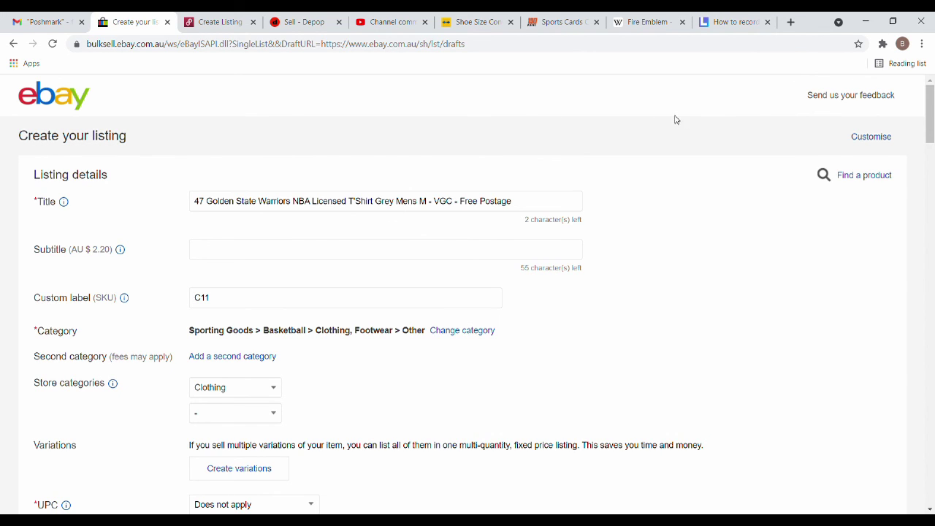
Compare the Poshmark, Depop and eBay listings, then examine the Poshmark photos, brand, colour and style tags.
{"action": "left_click", "coordinate": [233, 21]}
{"action": "left_click", "coordinate": [287, 22]}
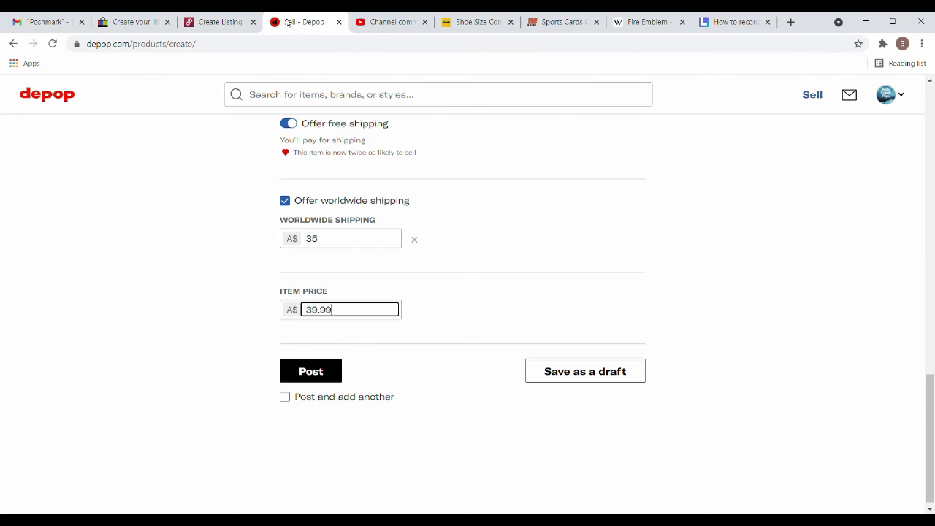
{"action": "left_click", "coordinate": [130, 22]}
{"action": "left_click", "coordinate": [216, 22]}
{"action": "left_click", "coordinate": [296, 22]}
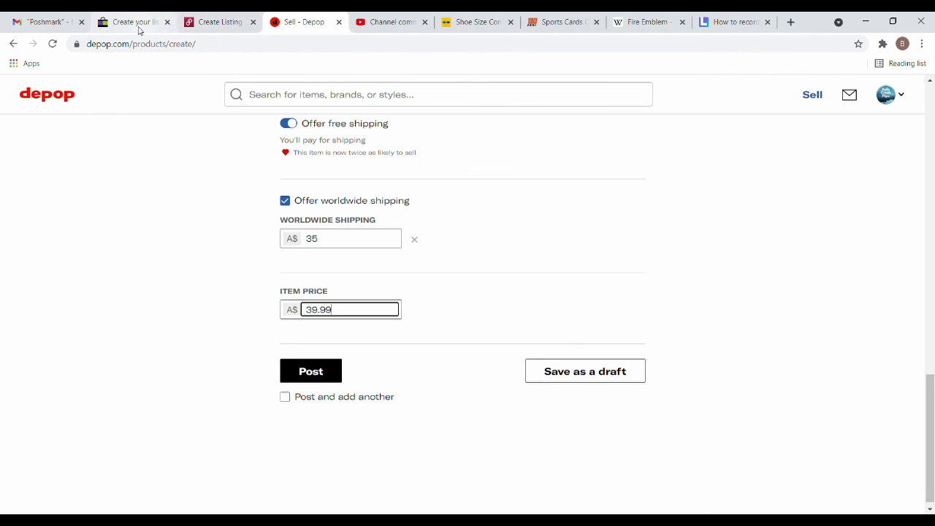
{"action": "left_click", "coordinate": [215, 22]}
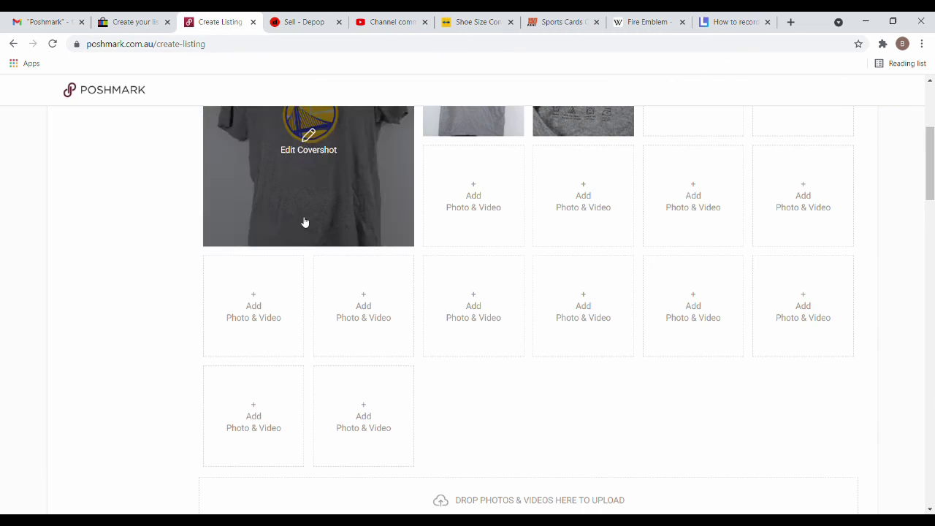
{"action": "scroll", "coordinate": [305, 223], "scroll_direction": "down", "scroll_amount": 15}
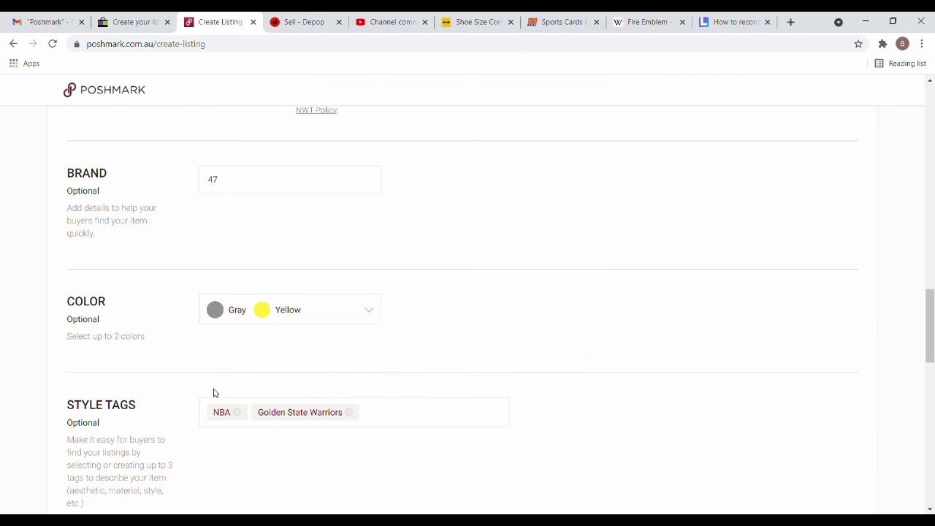
Return to the eBay listing and check its title, condition description and photos.
{"action": "left_click", "coordinate": [154, 21]}
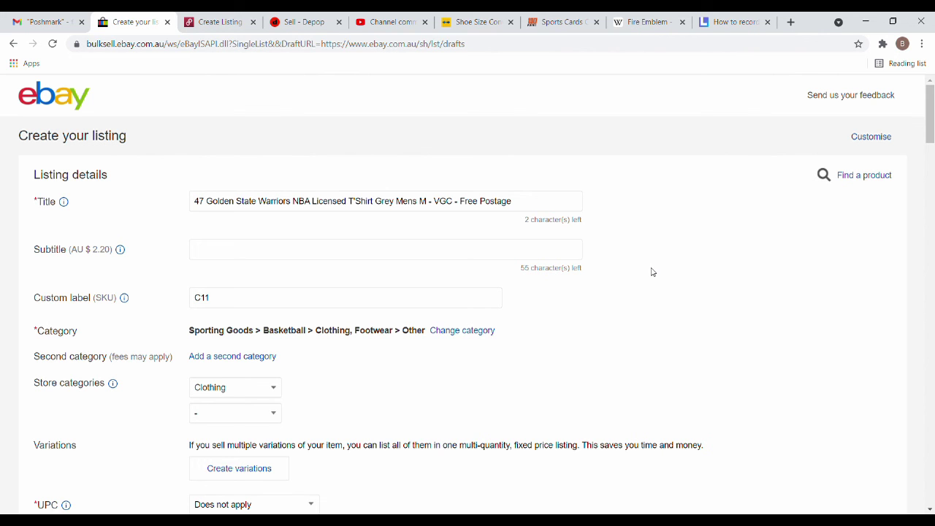
{"action": "scroll", "coordinate": [654, 265], "scroll_direction": "down", "scroll_amount": 10}
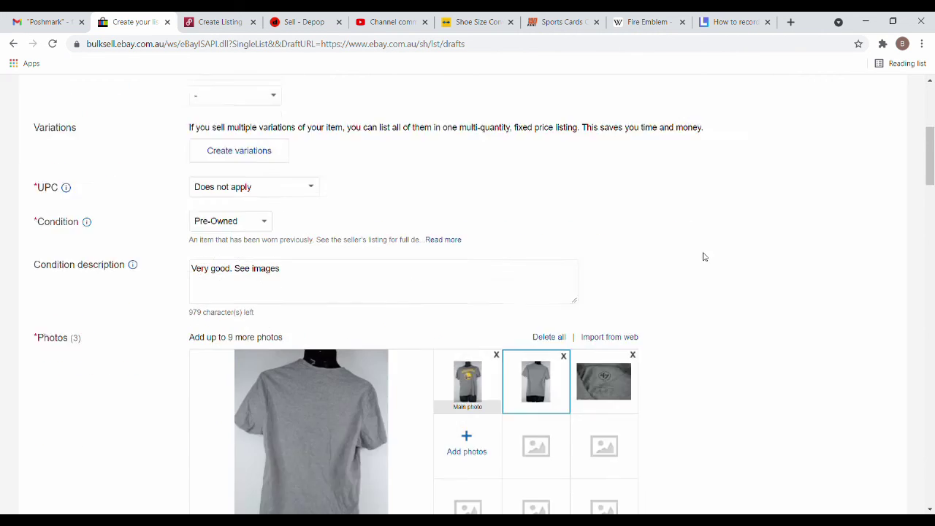
{"action": "scroll", "coordinate": [661, 263], "scroll_direction": "up", "scroll_amount": 10}
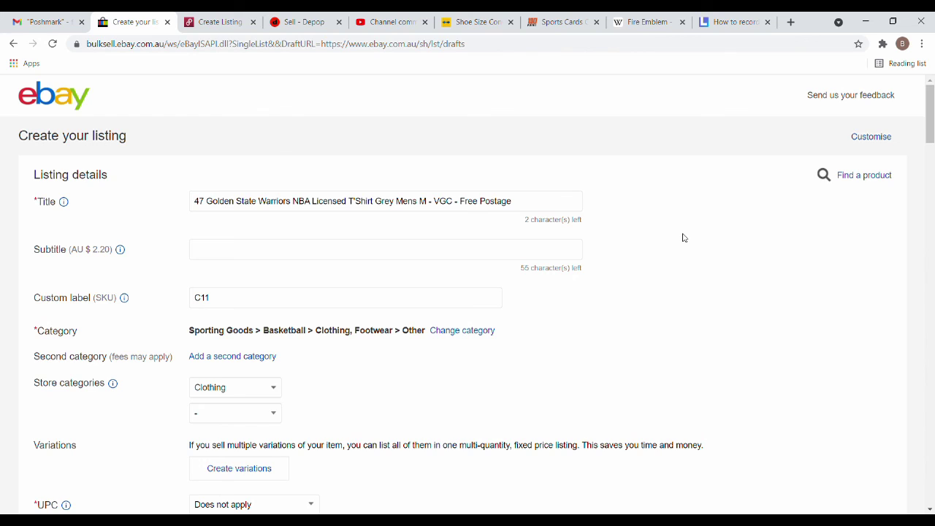